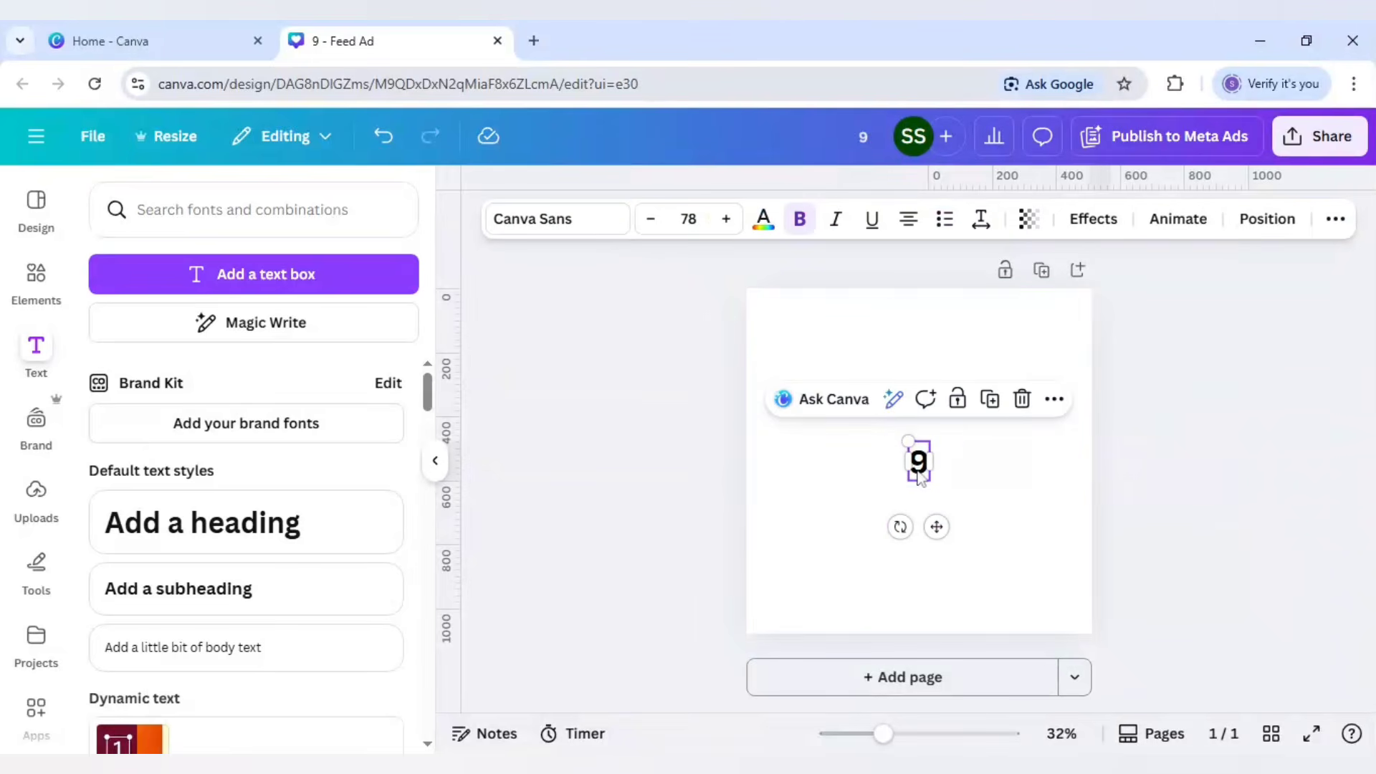
Step: Set the font of the 9 to Sports World and place a duplicate of it on the right
left_click(552, 219)
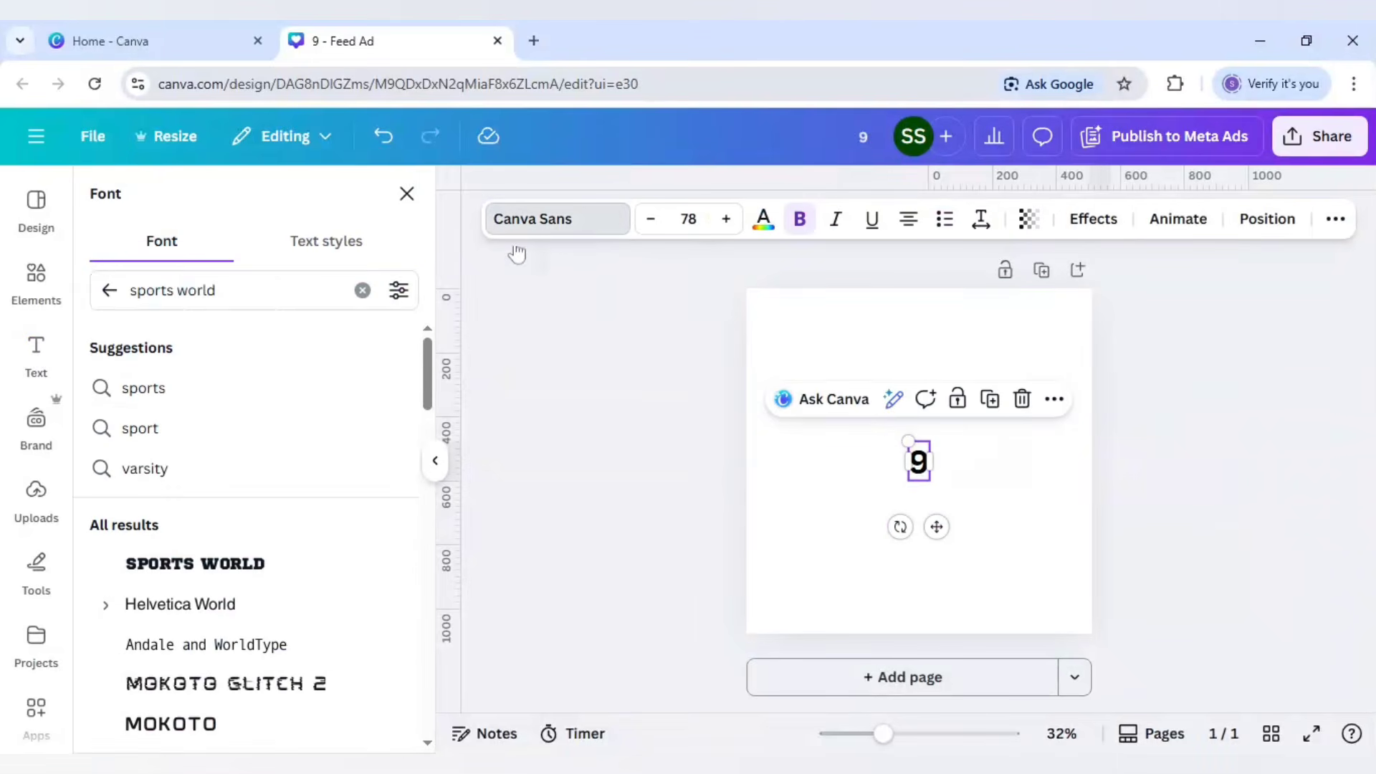
left_click(206, 566)
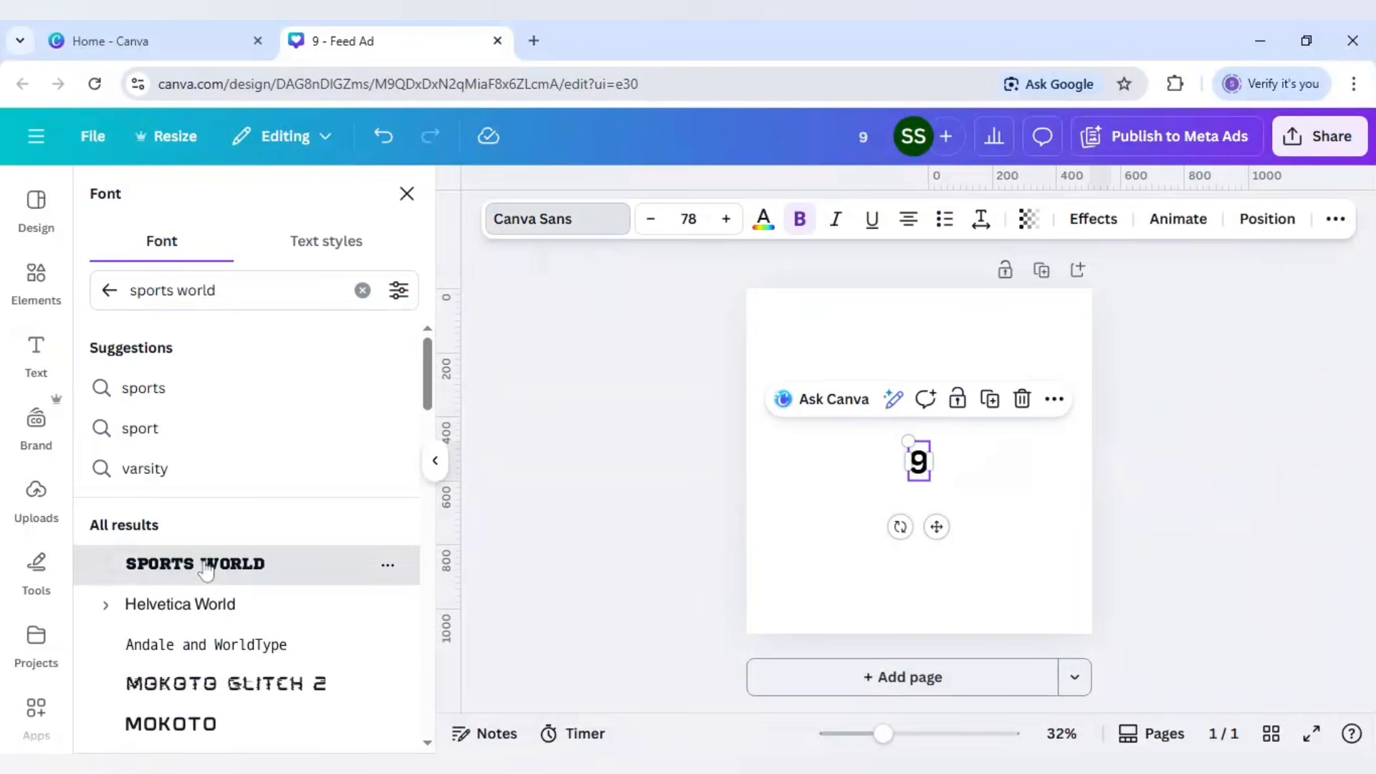
left_click(989, 399)
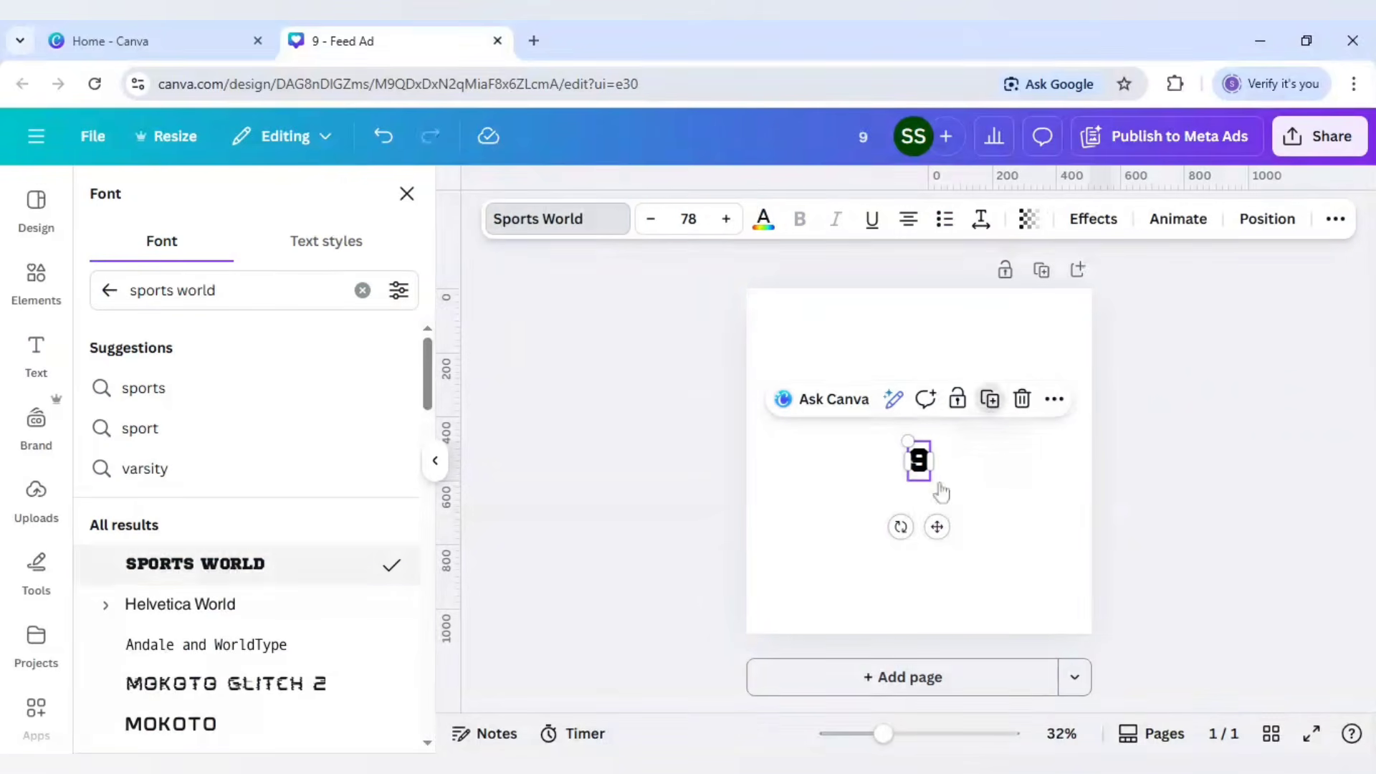
left_click_drag(921, 461, 964, 453)
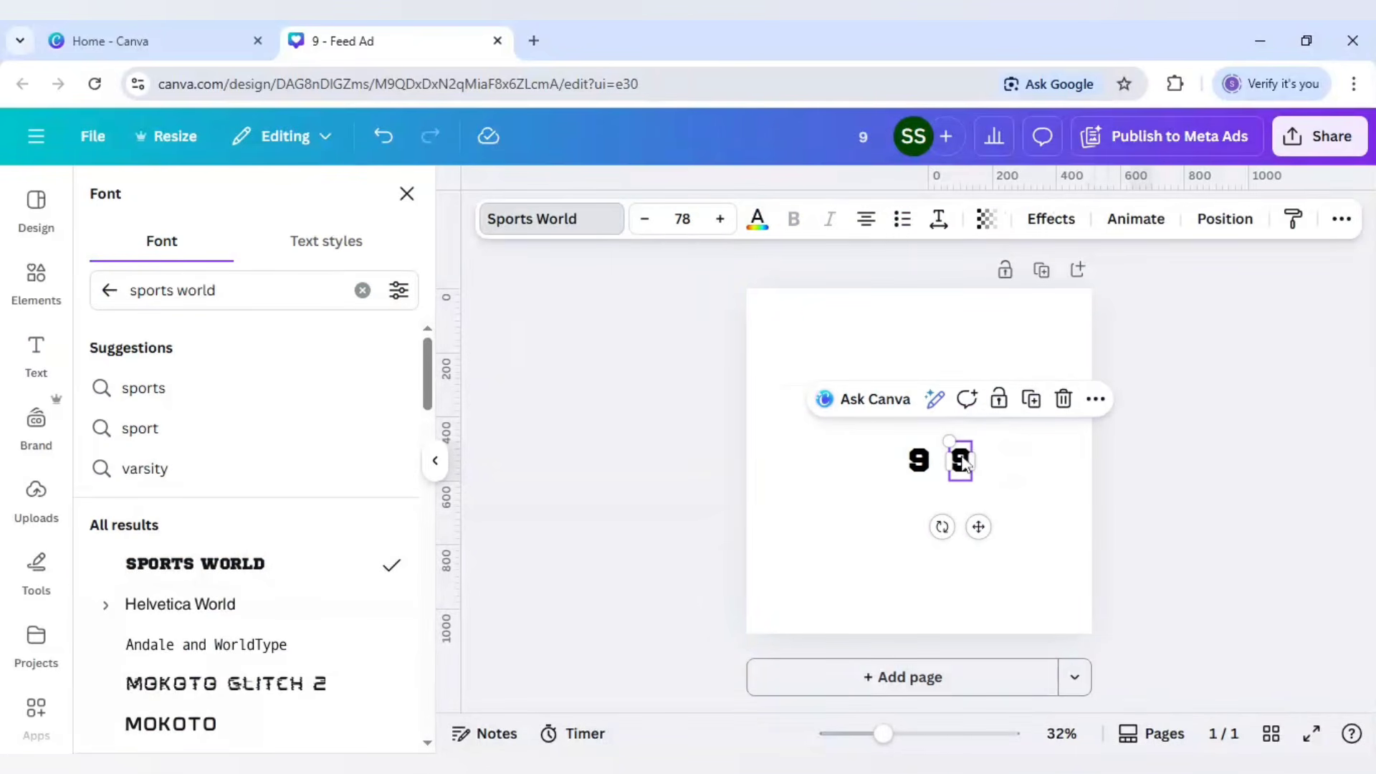
Step: Change the duplicated digit to 4 and move it directly beside the 9
double_click(960, 459)
type("4")
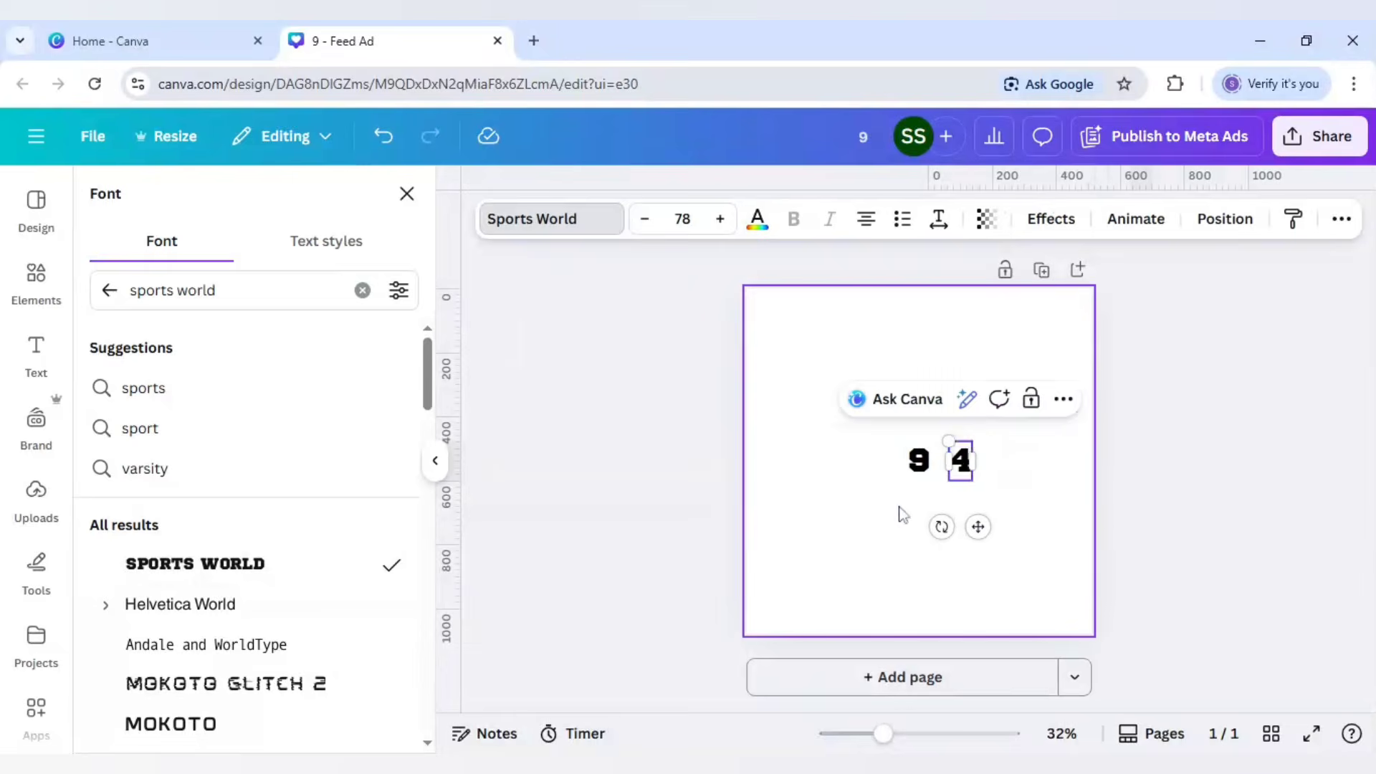
left_click(900, 514)
left_click(963, 465)
left_click_drag(964, 471, 941, 470)
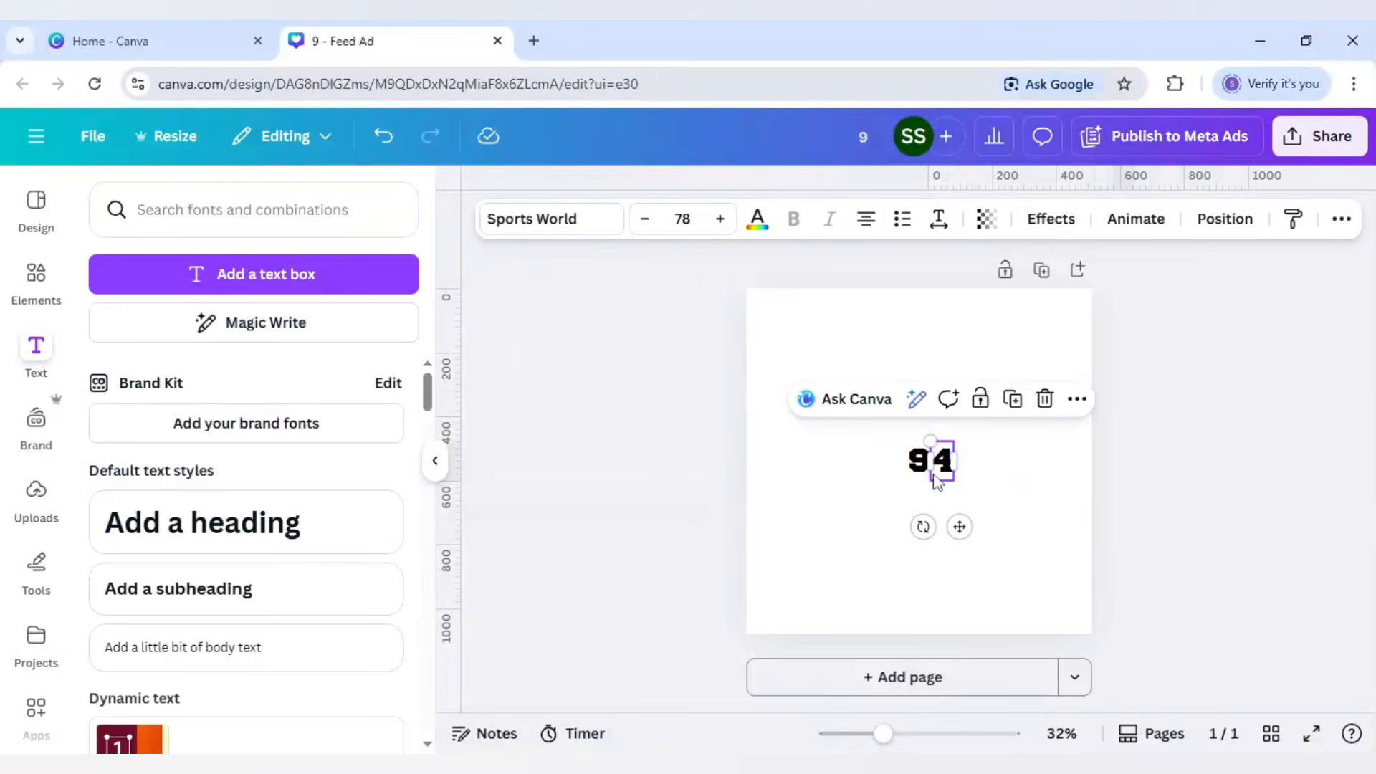
Step: Scale both digits up together to font size 502 and position them across the middle of the page
key("ctrl+a")
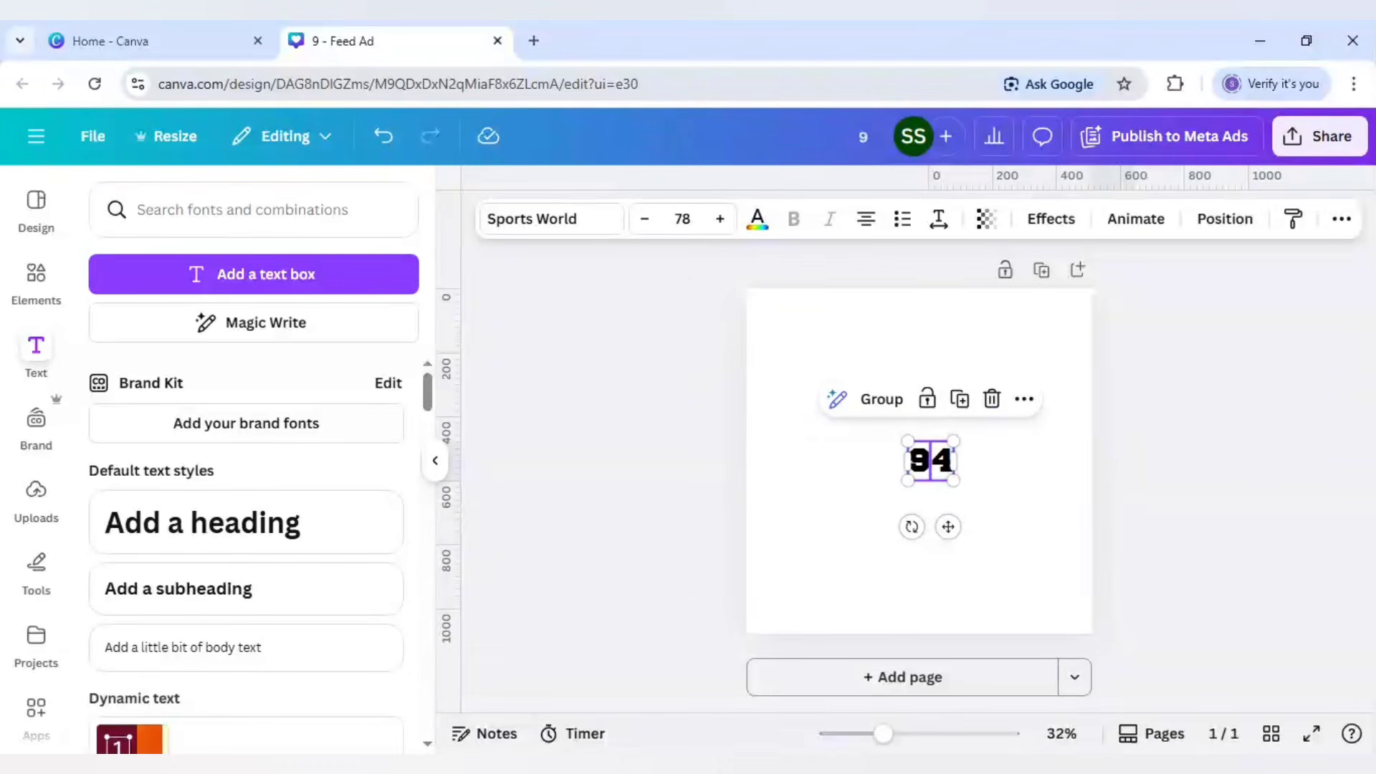
left_click_drag(958, 480, 1077, 587)
left_click_drag(891, 417, 766, 343)
left_click(697, 491)
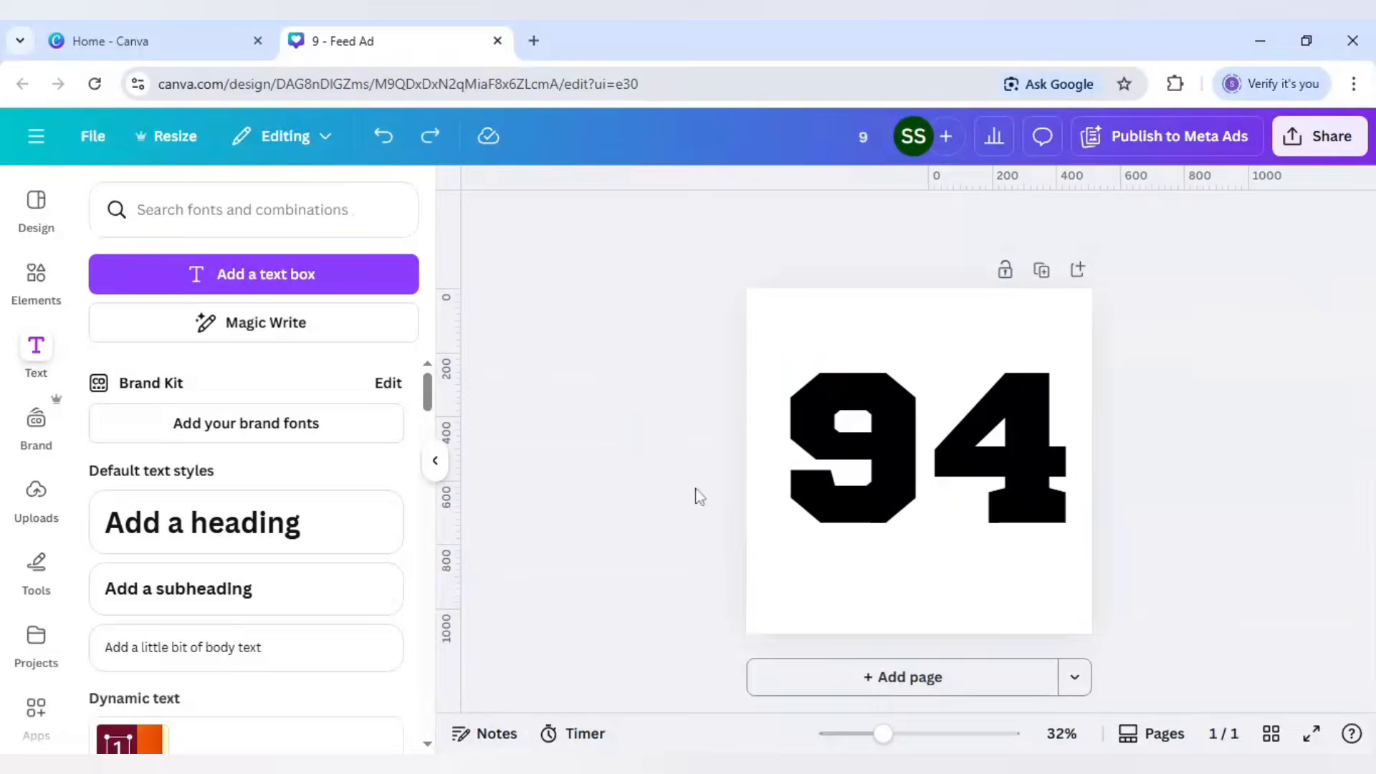
Step: Nudge the 9 slightly left to widen the gap between it and the 4
left_click(848, 486)
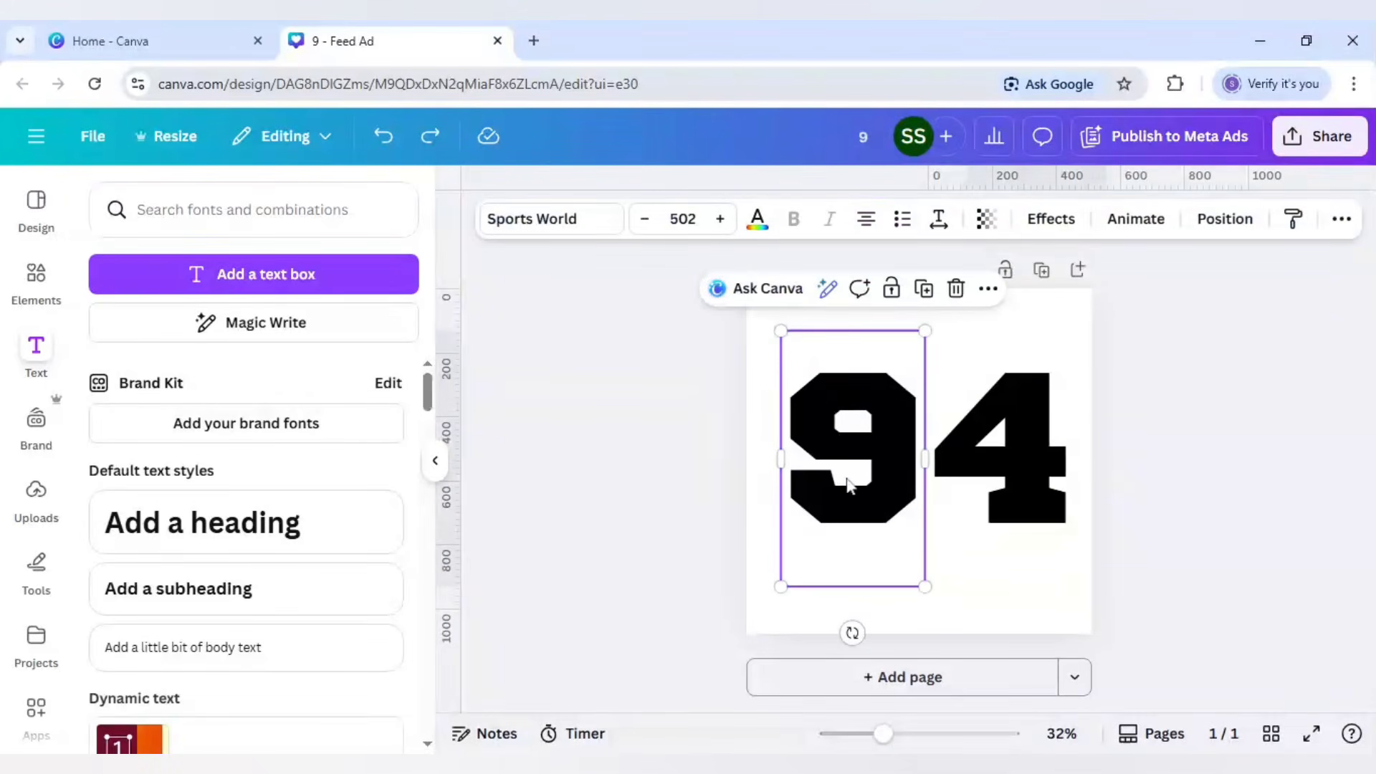
key("Left")
key("Left")
key("Left")
key("Left")
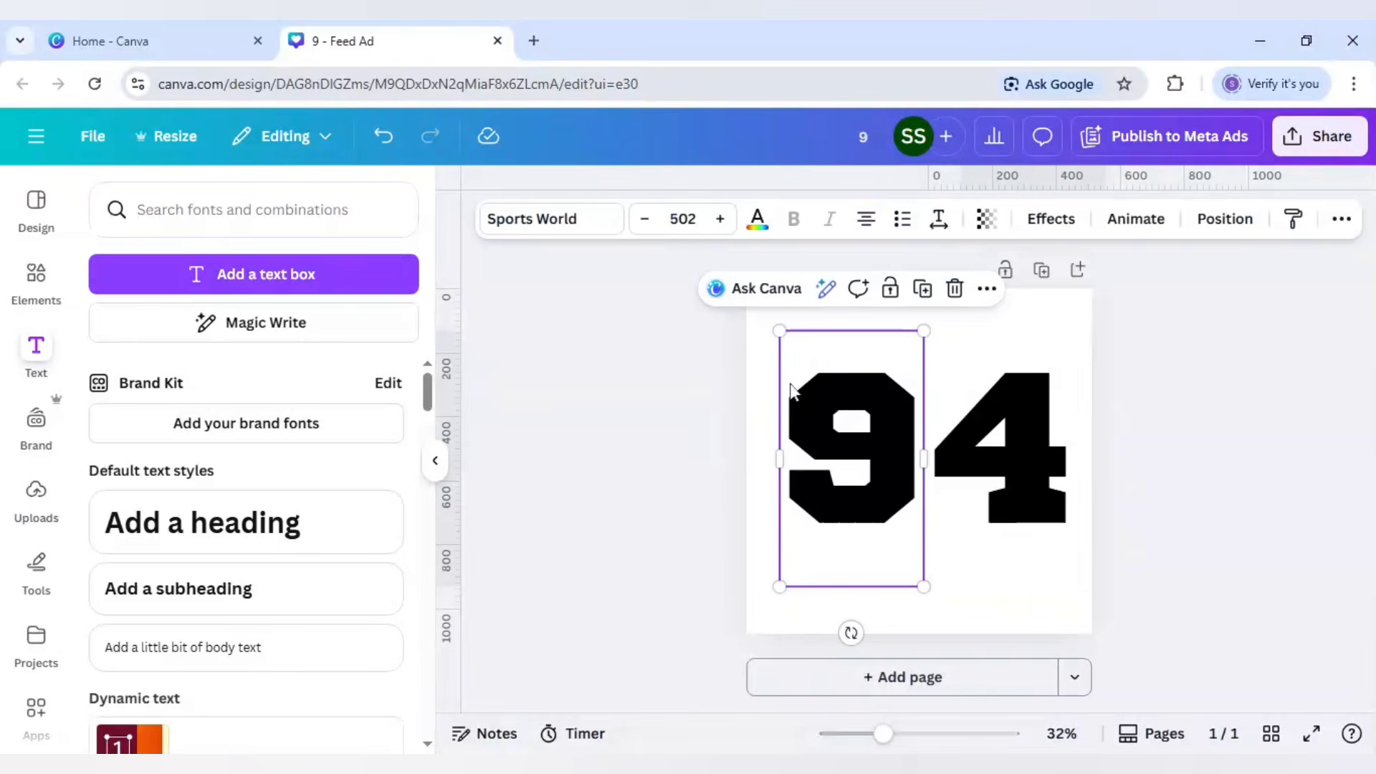
left_click(729, 385)
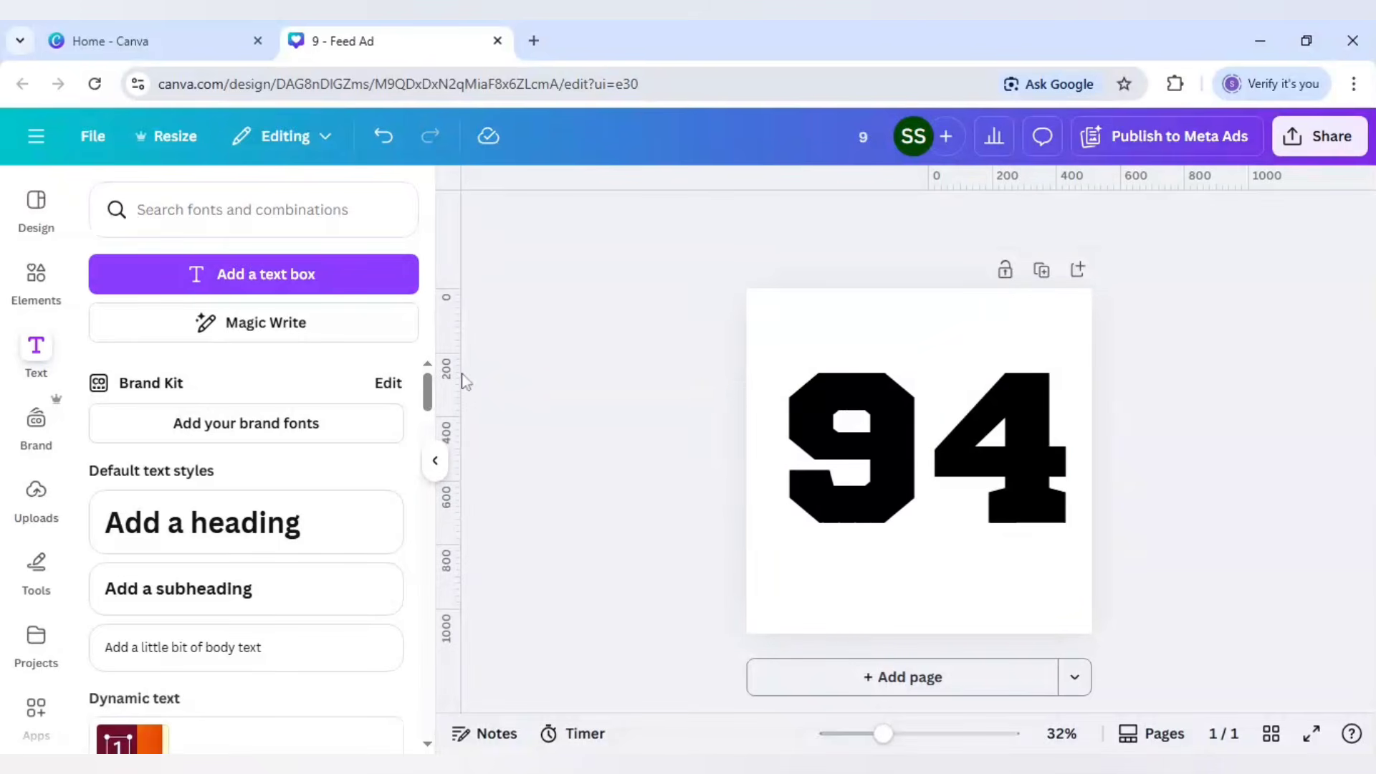
Step: Add vertical guides at the left edge of the 4 and the right edge of the 9, and duplicate the page
left_click_drag(451, 379, 935, 444)
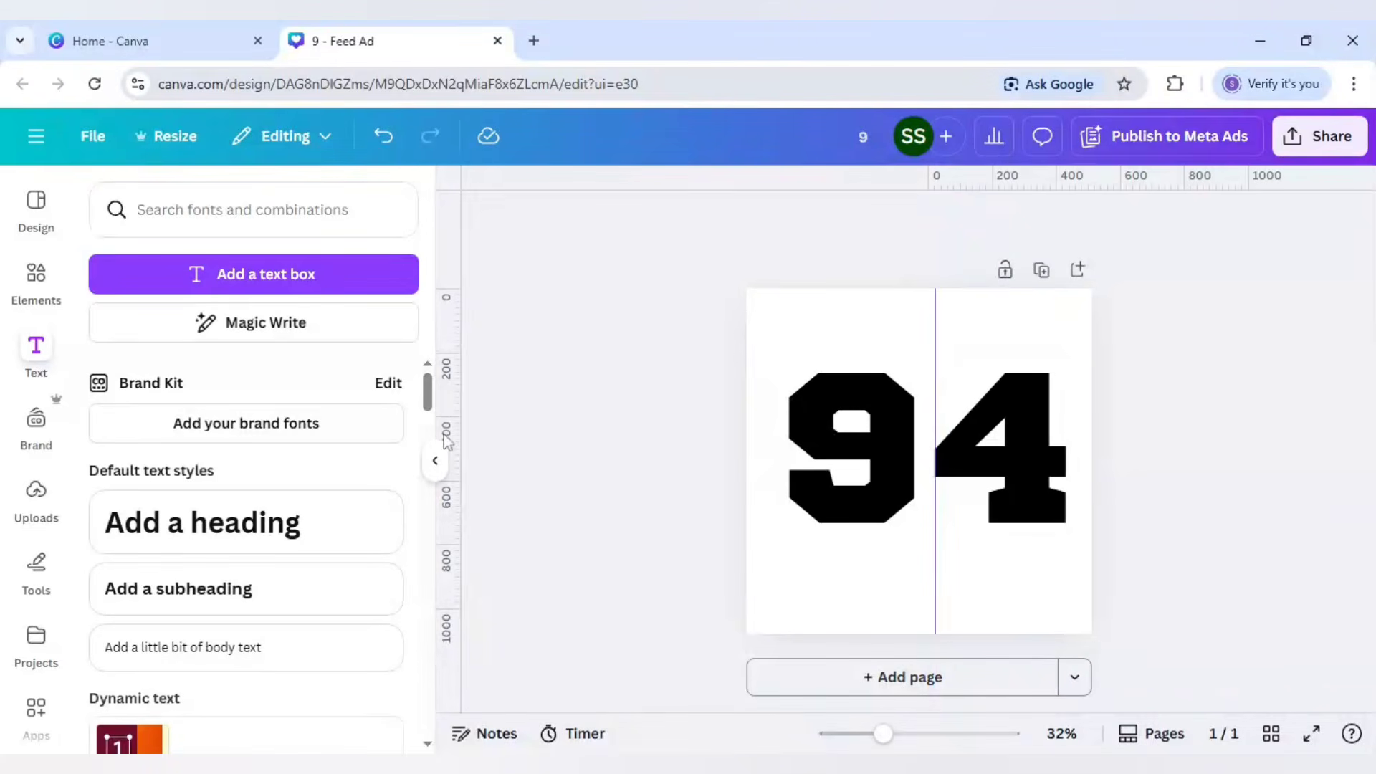
left_click_drag(449, 448, 911, 482)
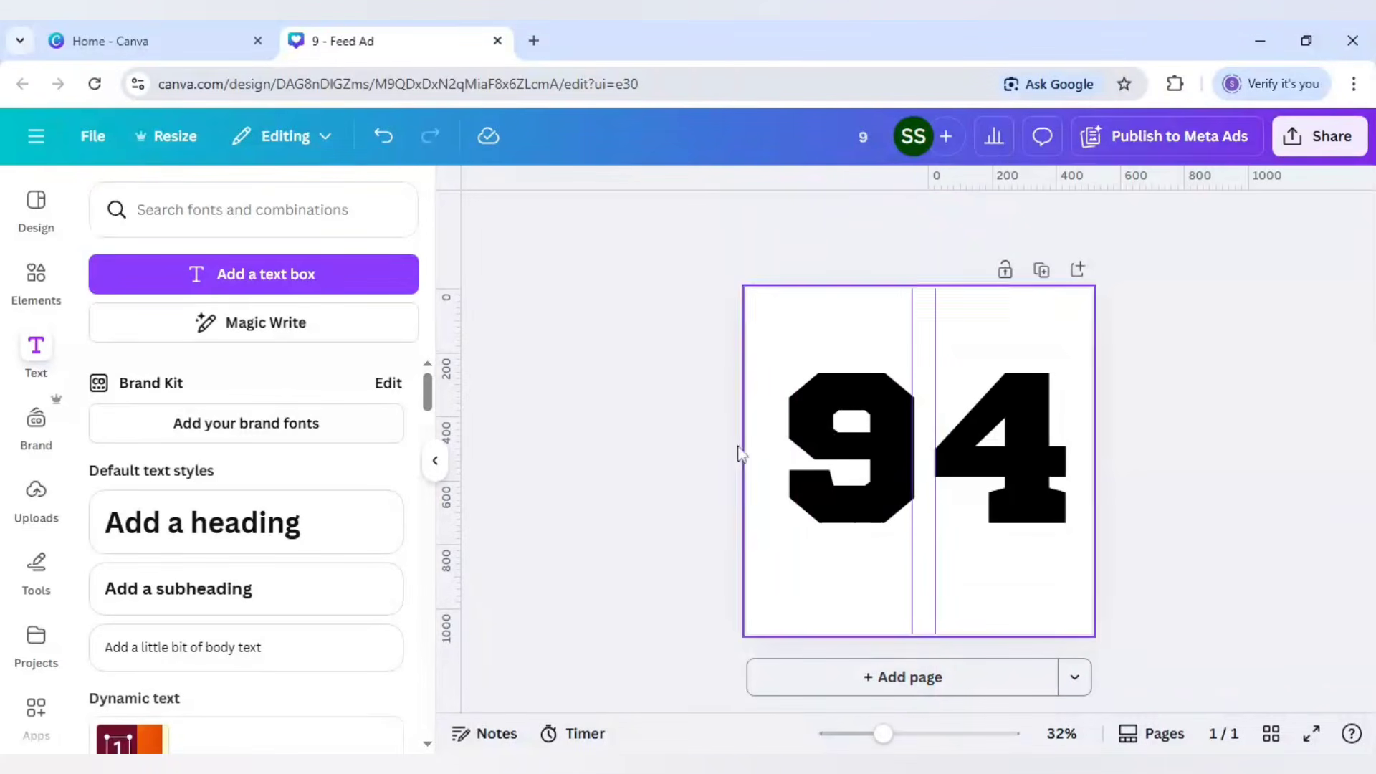
left_click(1043, 276)
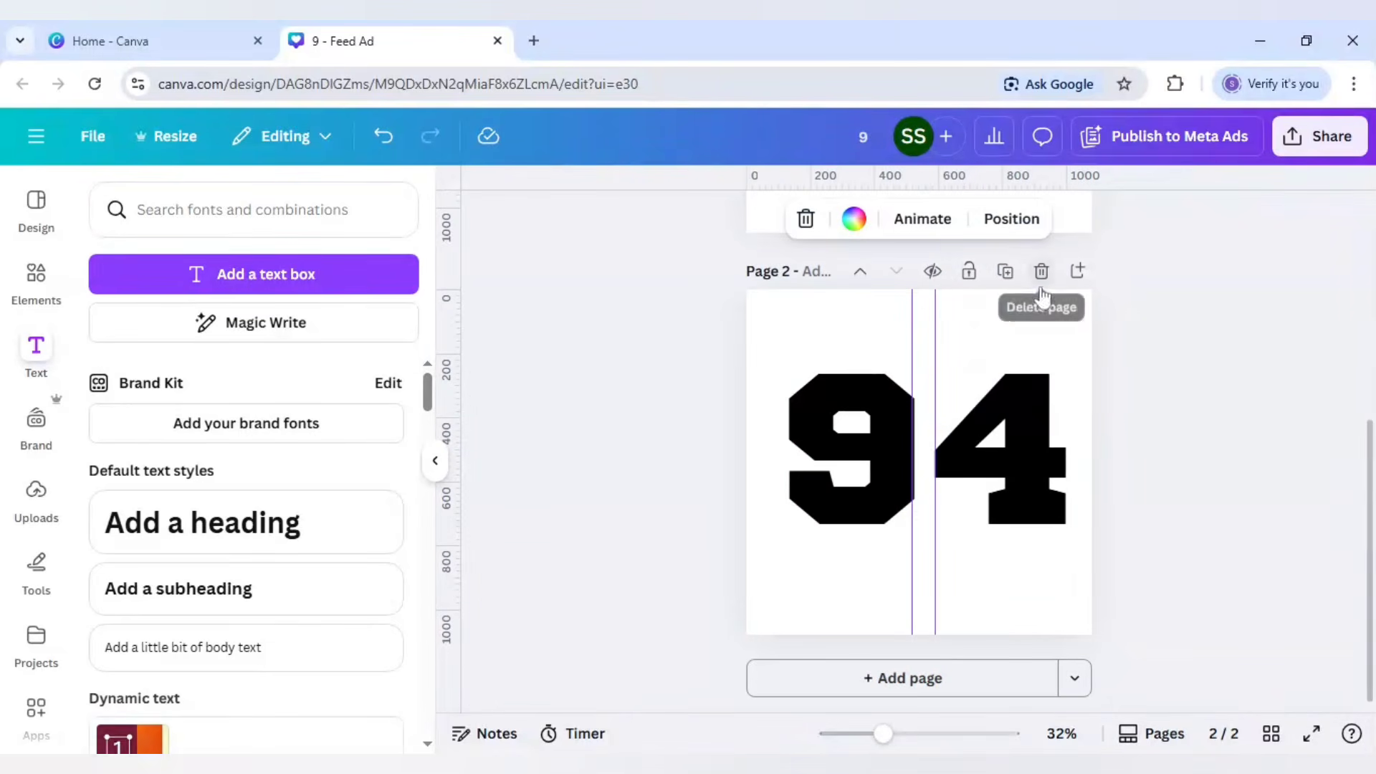
Step: On page 2, shift the 9 and the 4 together slightly left of the guides
left_click(885, 463)
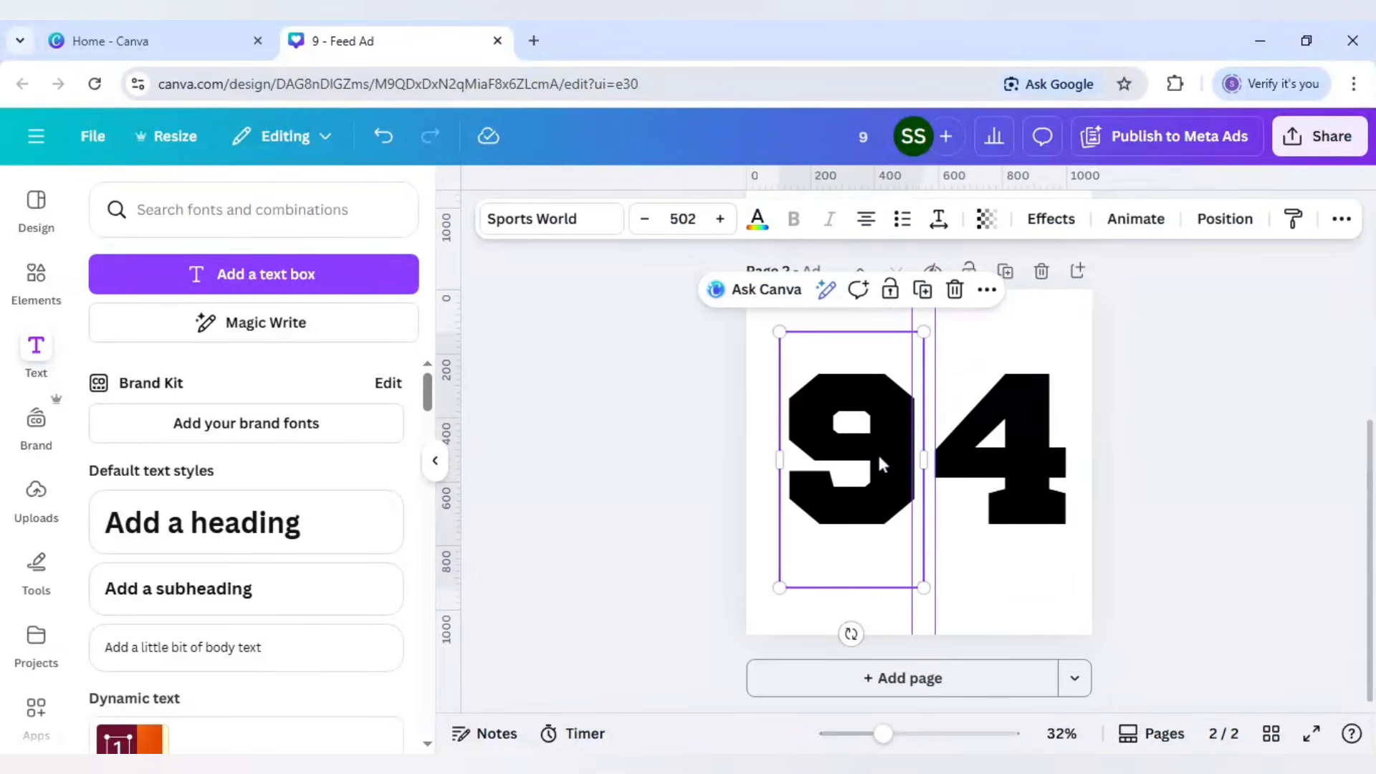
left_click(1049, 469, "shift")
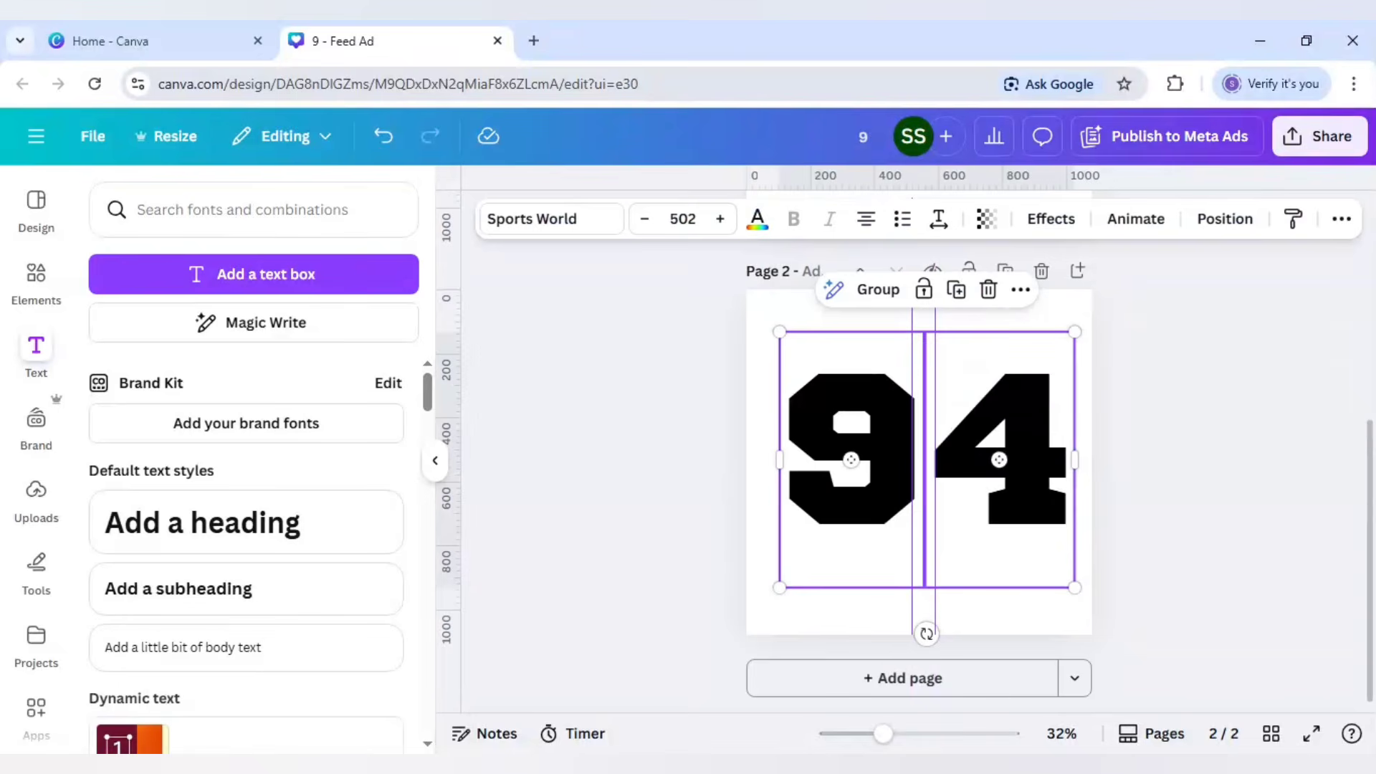
key("shift+Left")
key("shift+Left")
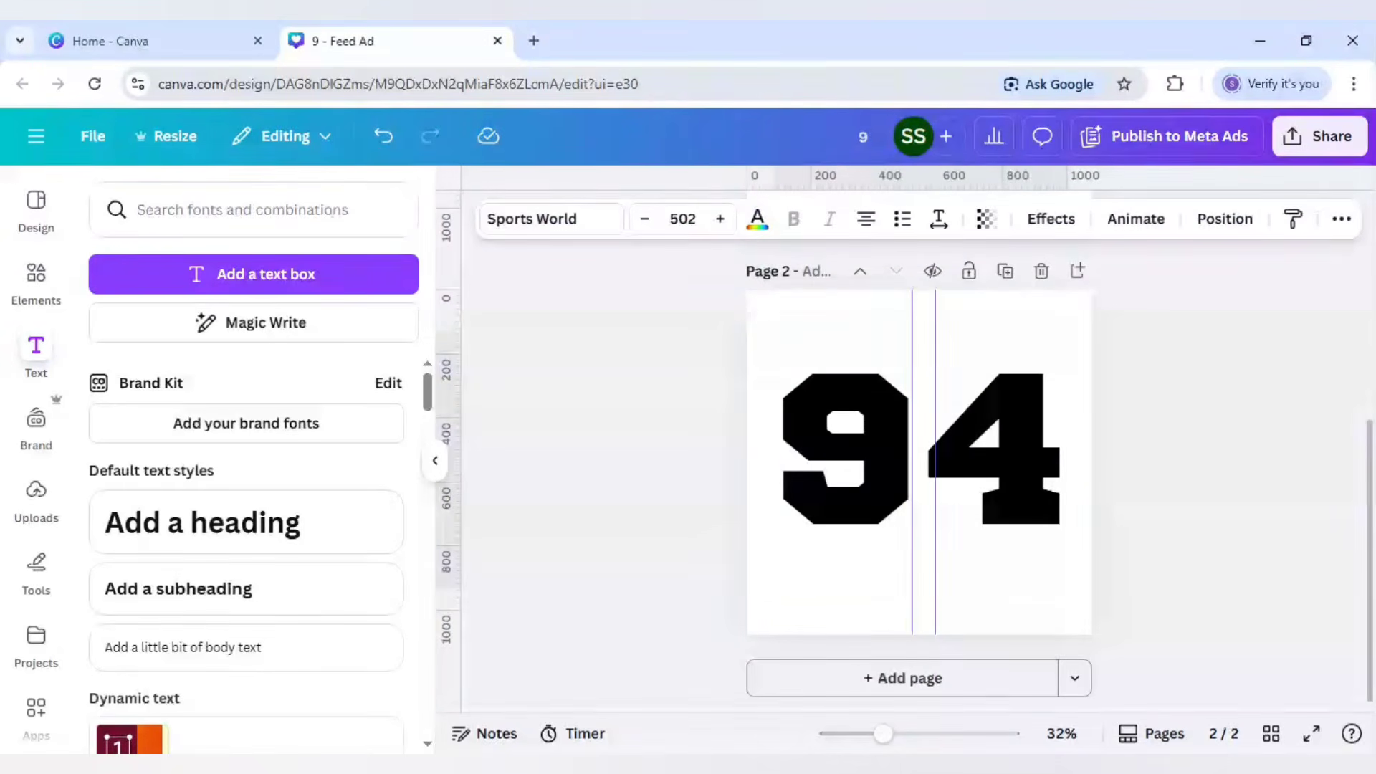
key("shift+Left")
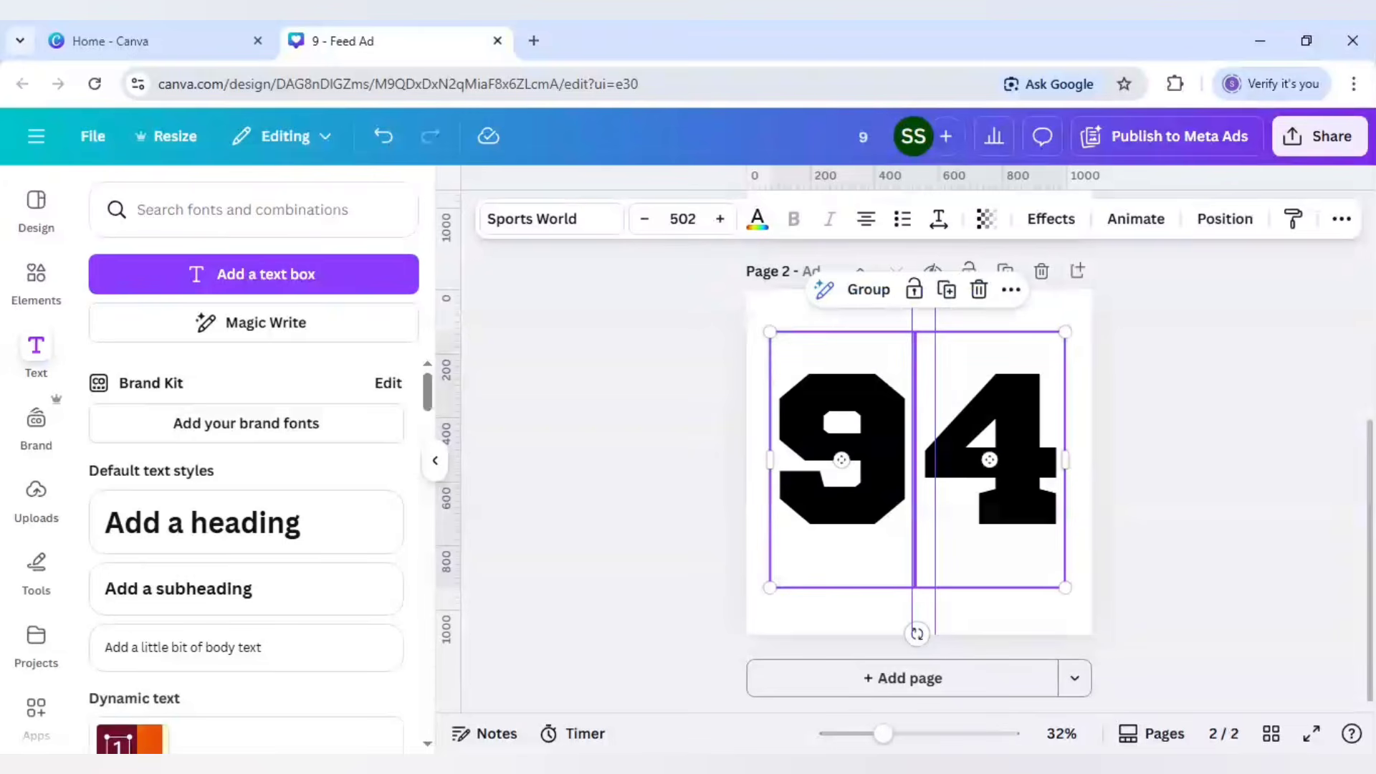
left_click(1143, 522)
Step: Search photos for "american football player" and add the photo of the maroon-jersey player wearing number 94 to page 1
scroll(1143, 526, "up", 5)
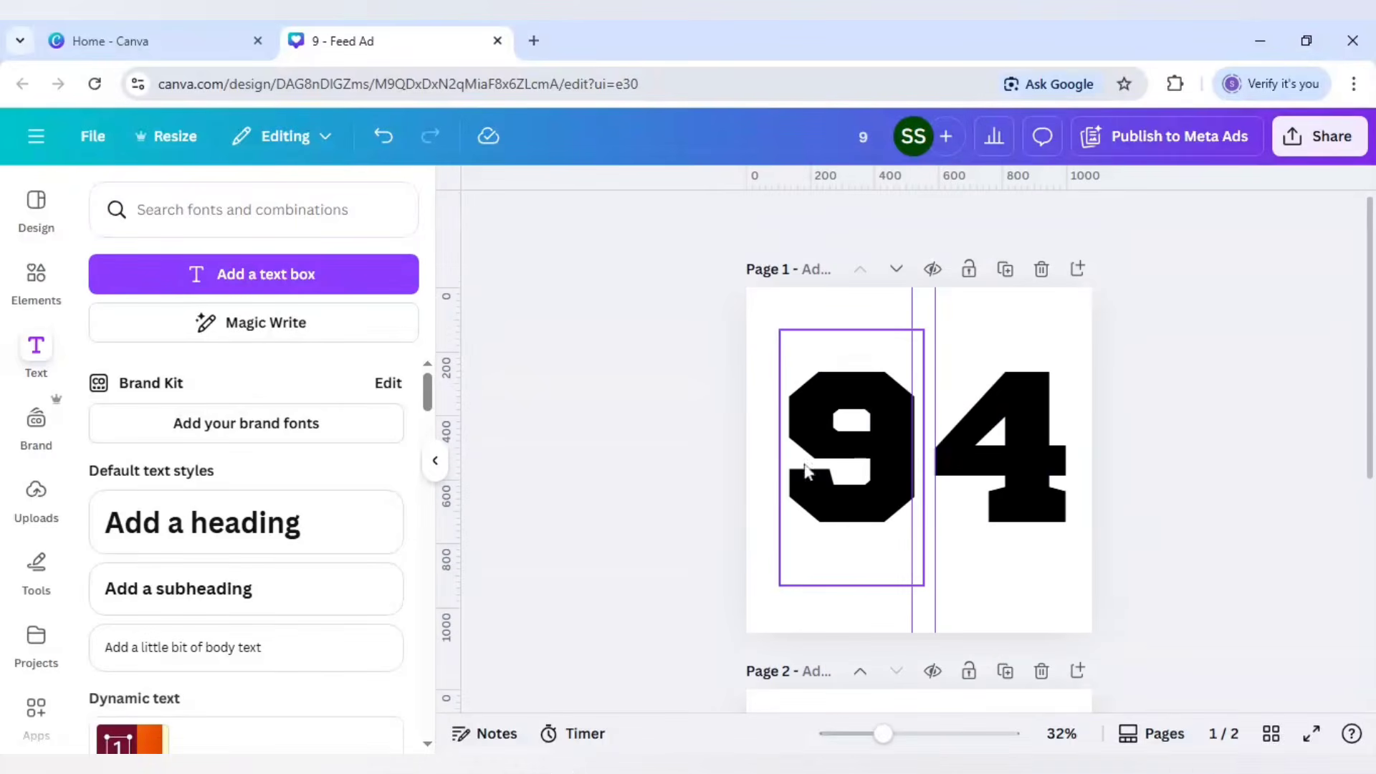
left_click(37, 280)
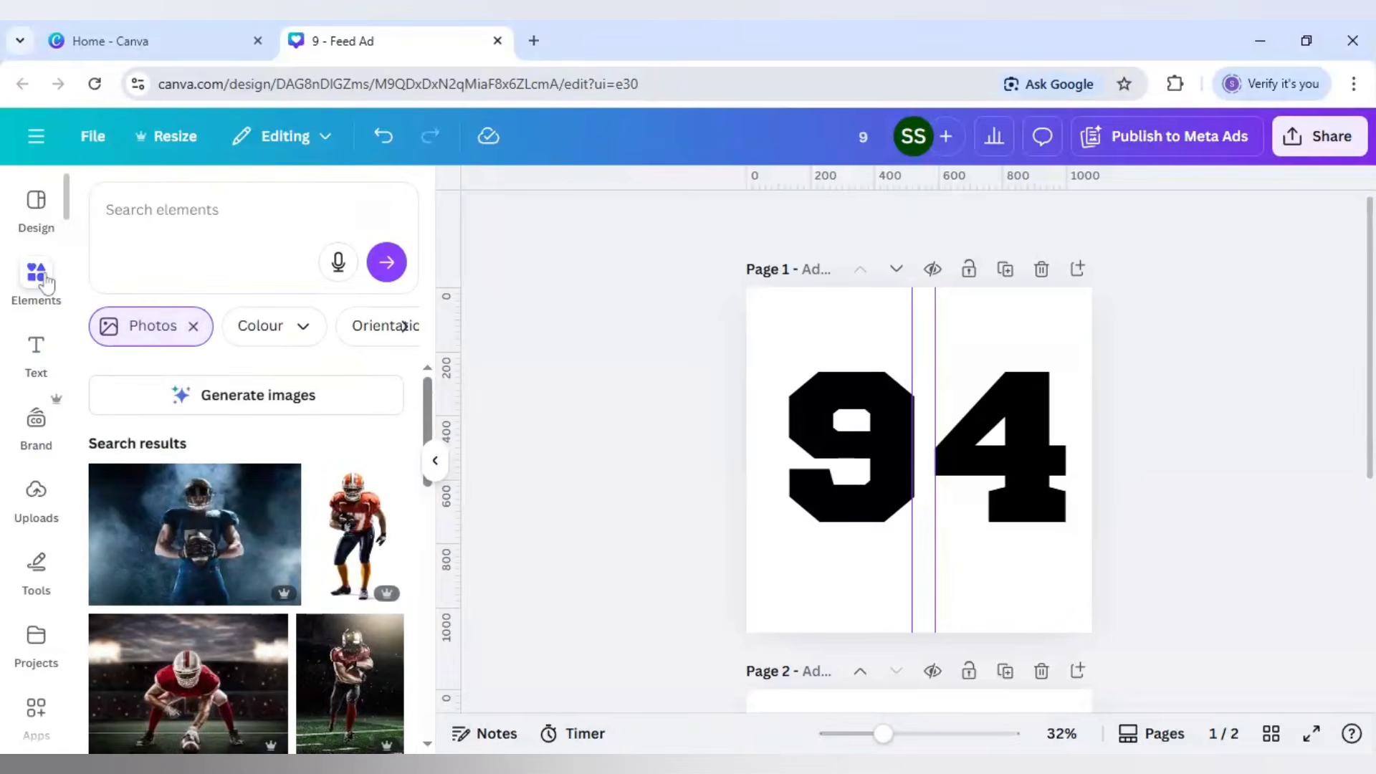
left_click(162, 210)
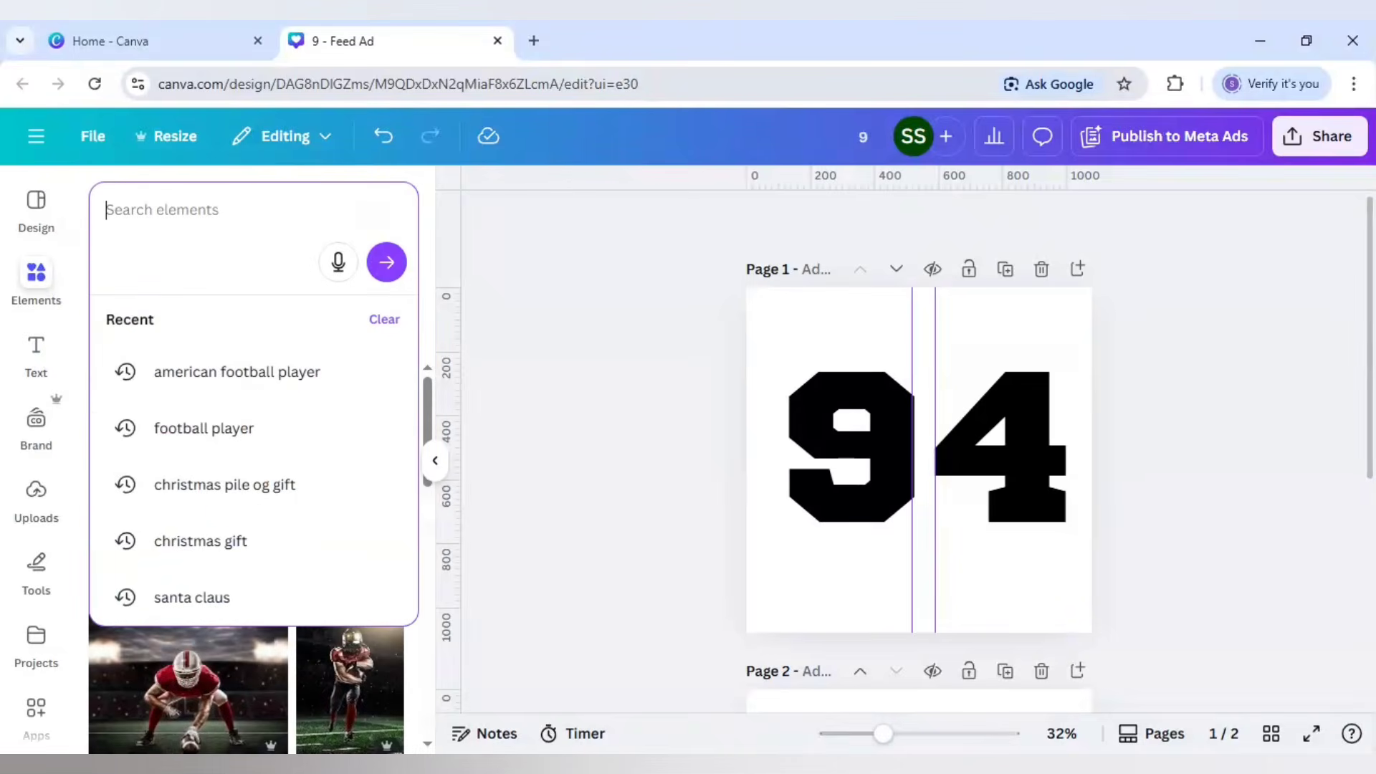
left_click(258, 370)
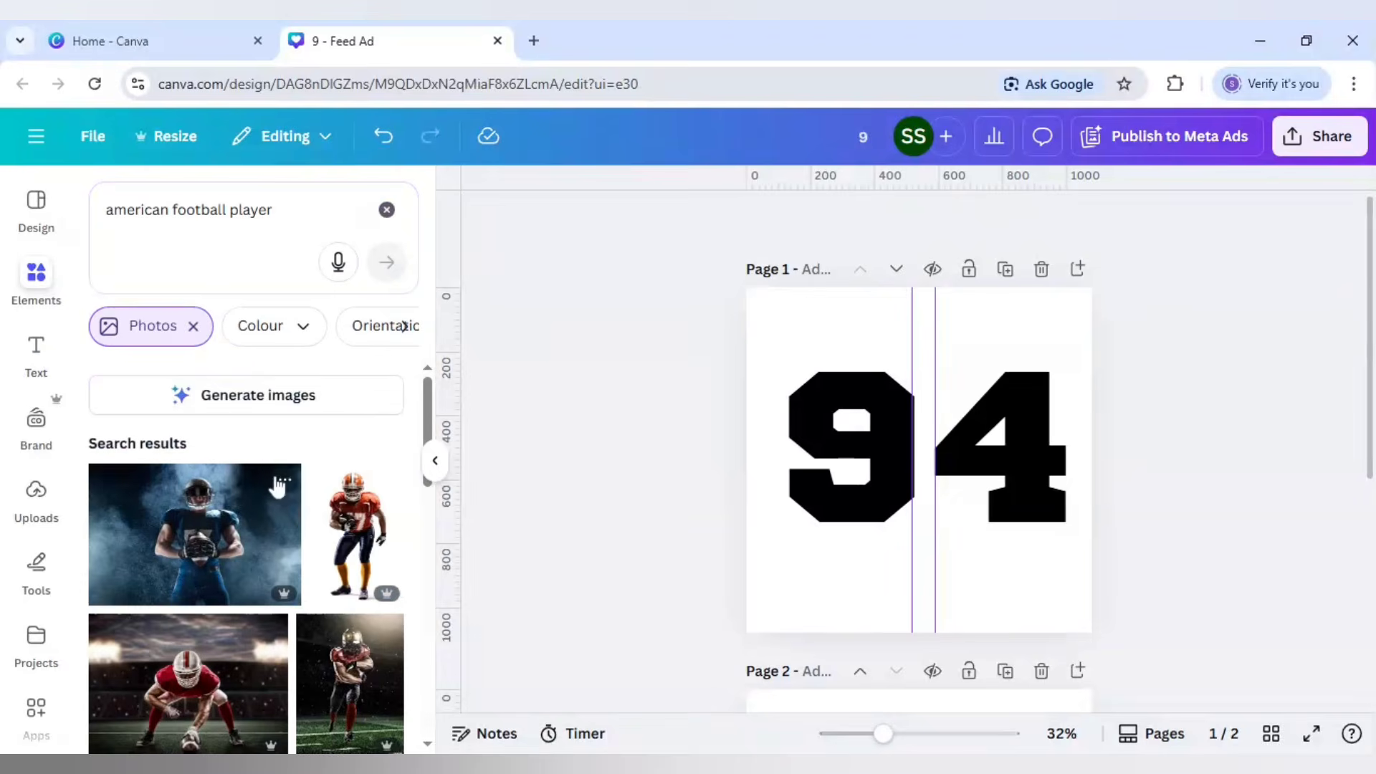
scroll(278, 487, "down", 10)
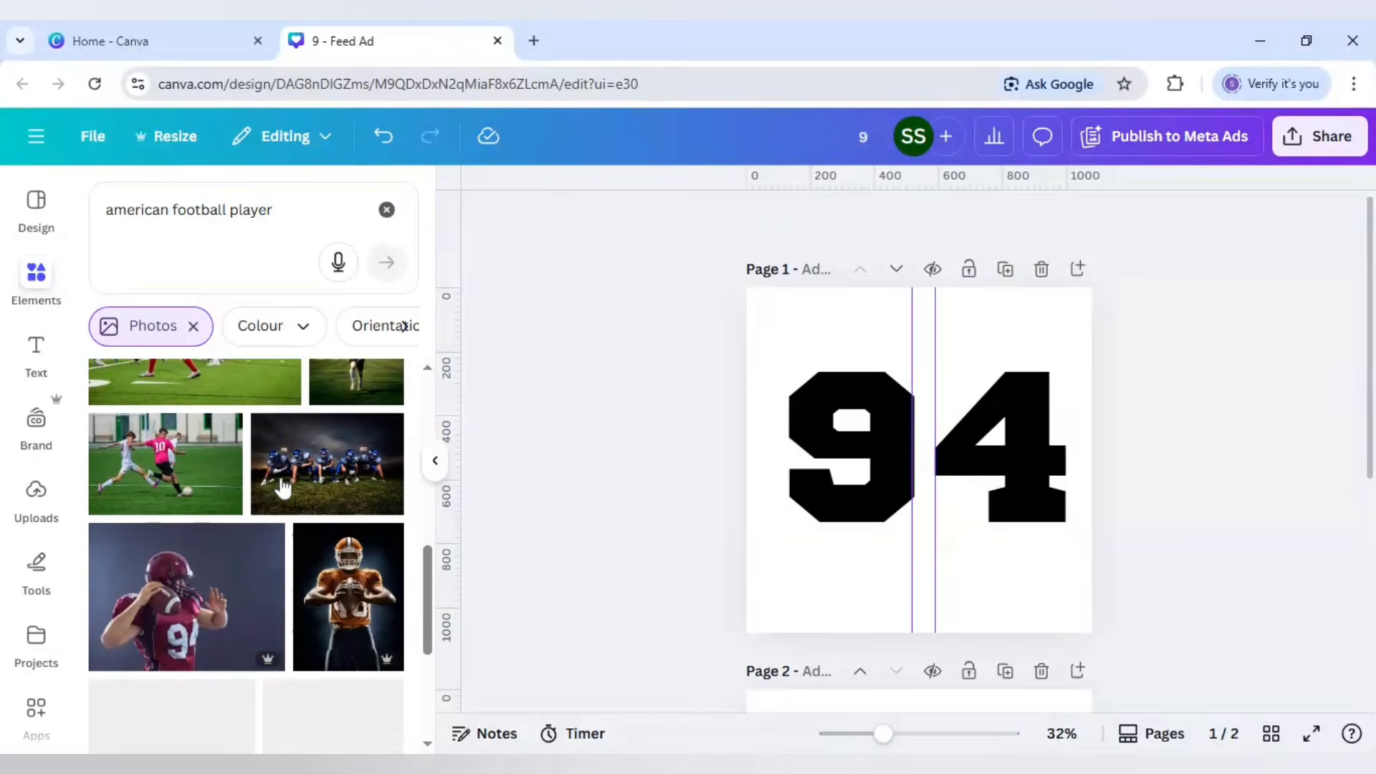
left_click(205, 602)
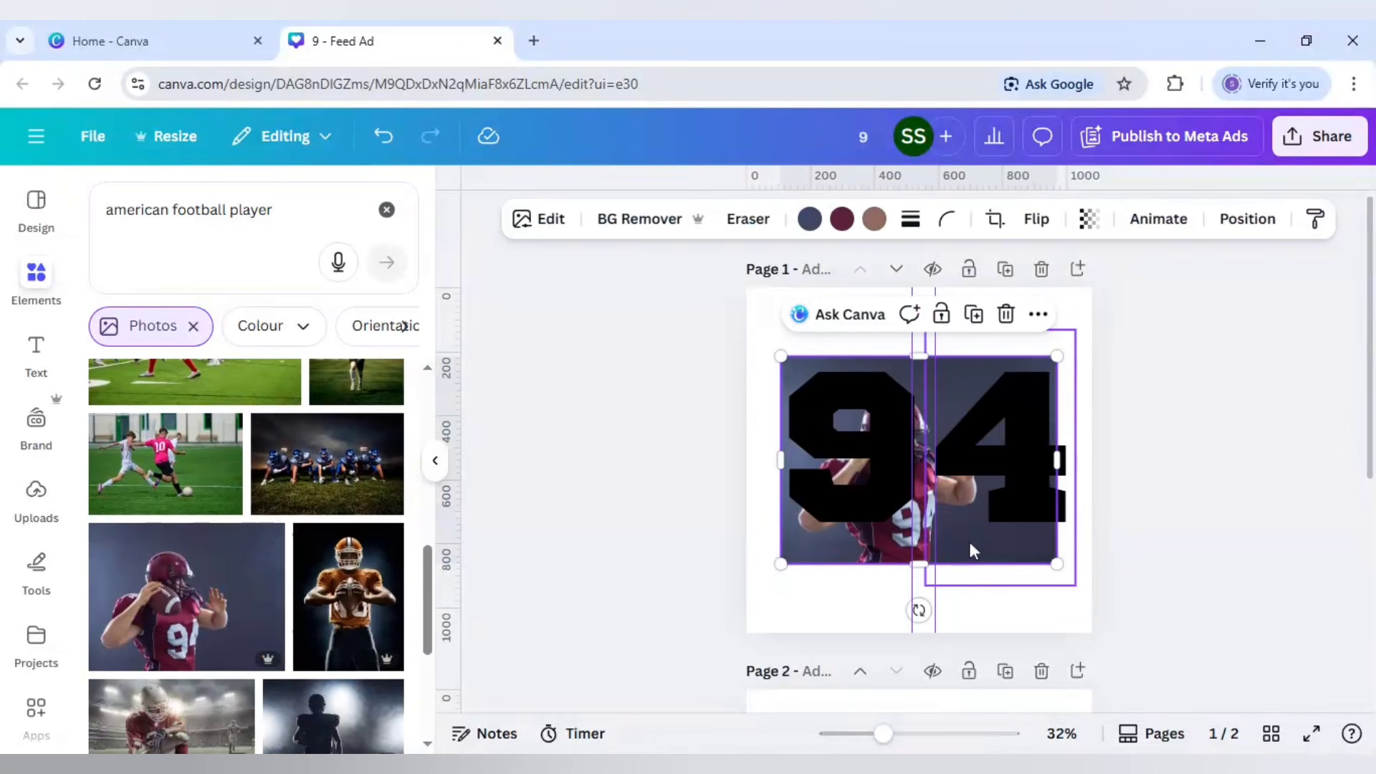
Step: Bring the player photo in front of the digits and set its transparency to 49
right_click(845, 559)
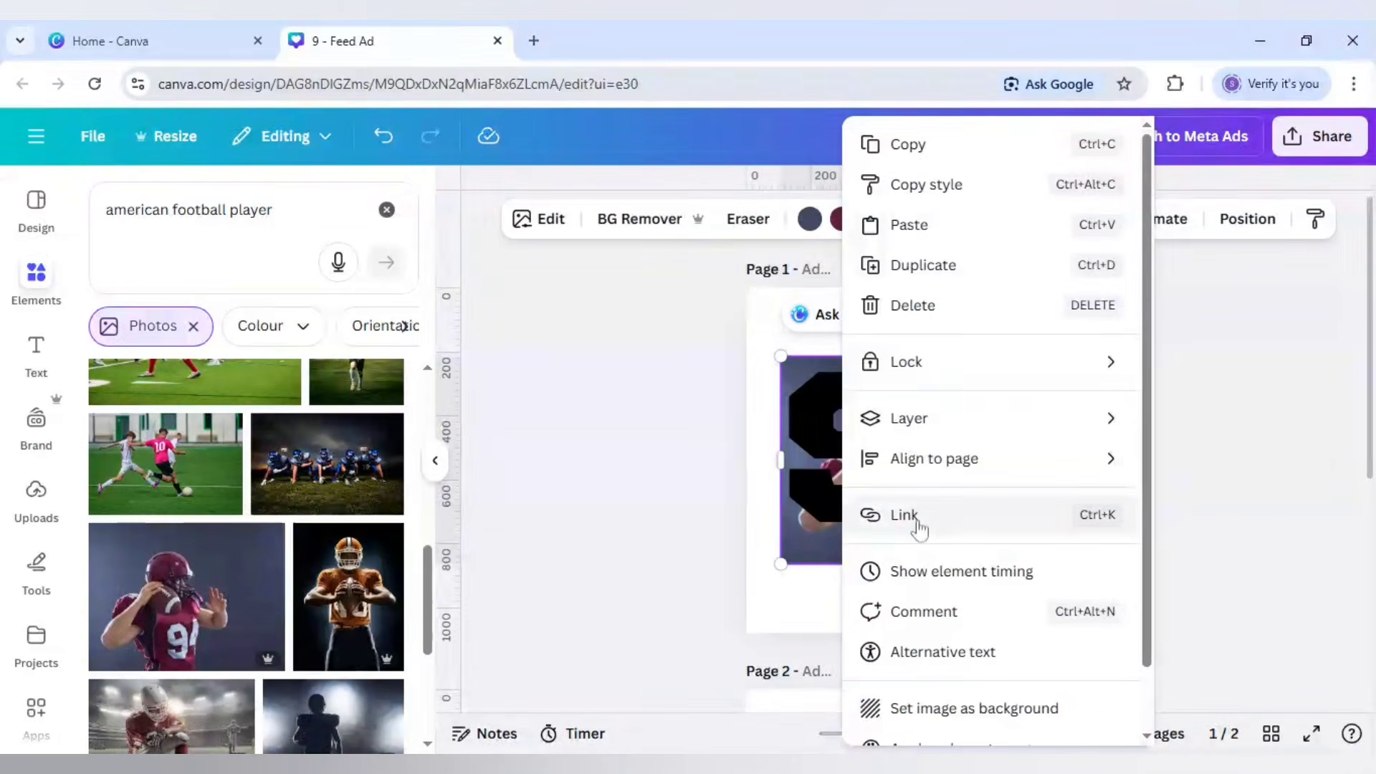
mouse_move(932, 424)
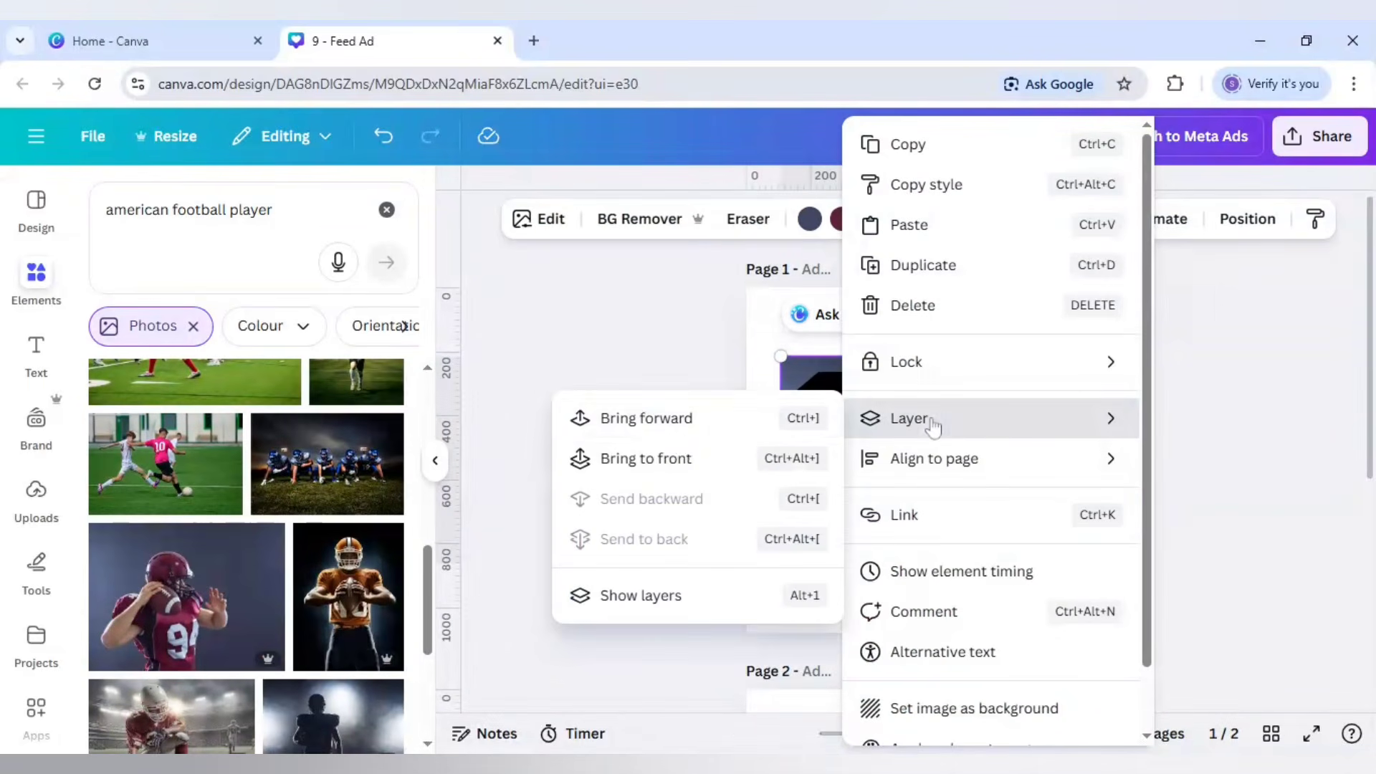
left_click(667, 458)
left_click(1089, 218)
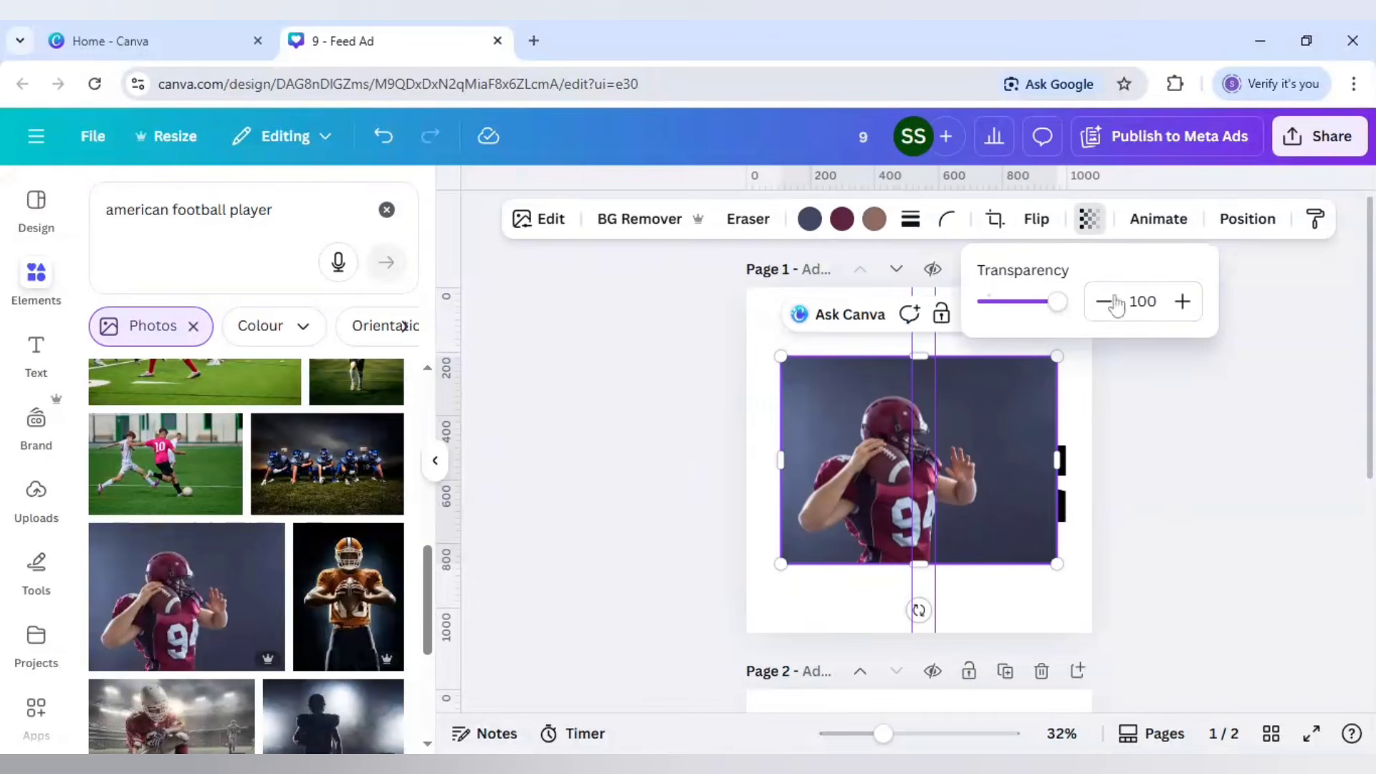
left_click_drag(1062, 301, 1023, 303)
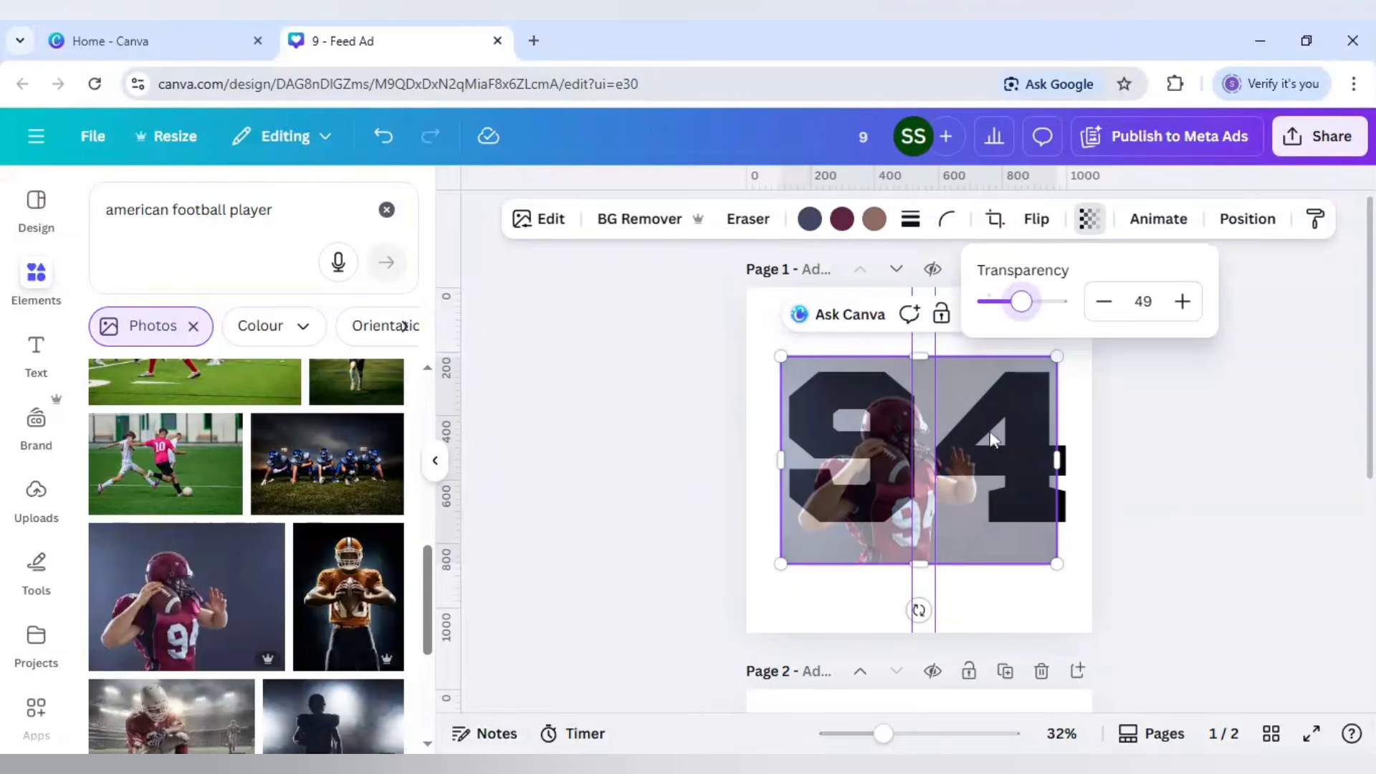
Step: Move the player photo to the page's upper left, enlarge it slightly flush with the left edge, and set its transparency to 100
left_click(979, 528)
left_click_drag(979, 528, 948, 438)
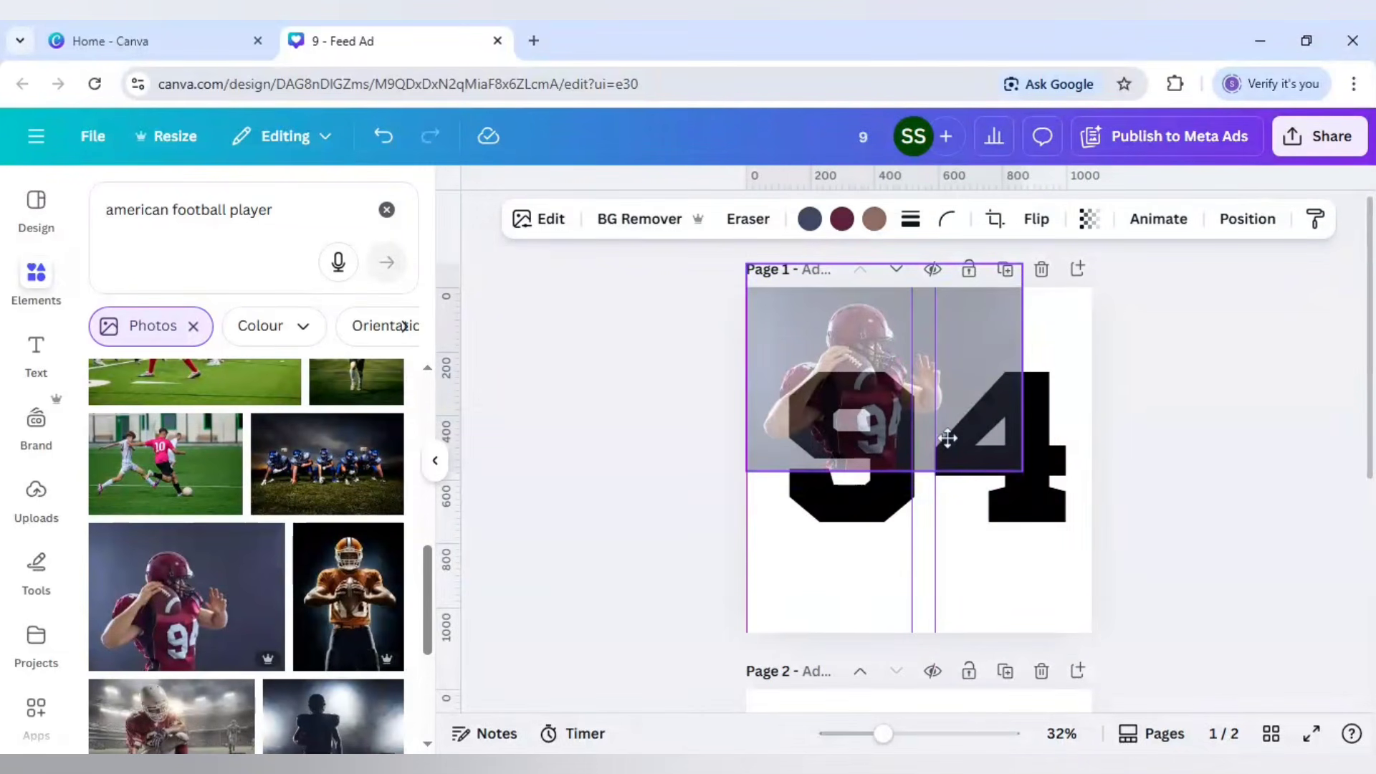
left_click_drag(885, 378, 890, 378)
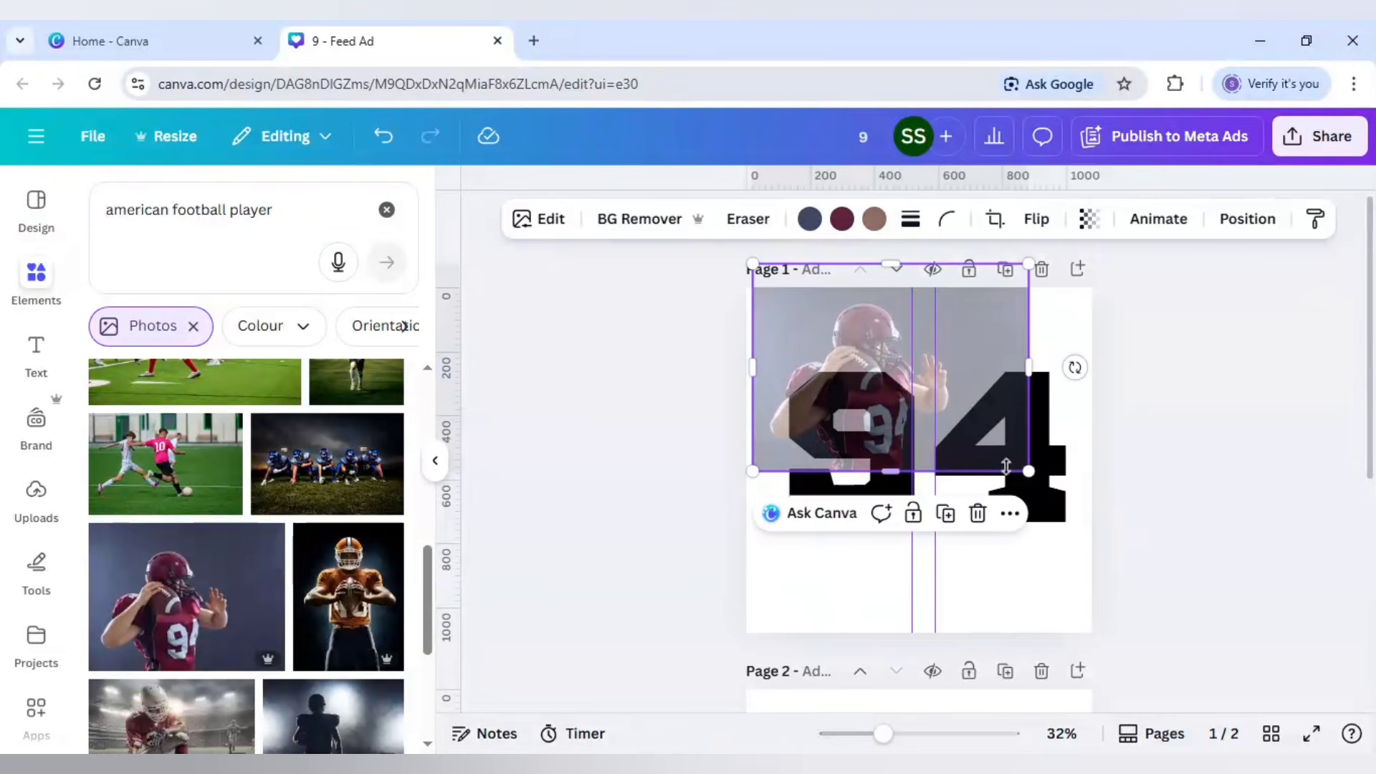
left_click_drag(1030, 473, 1048, 485)
left_click_drag(984, 431, 976, 428)
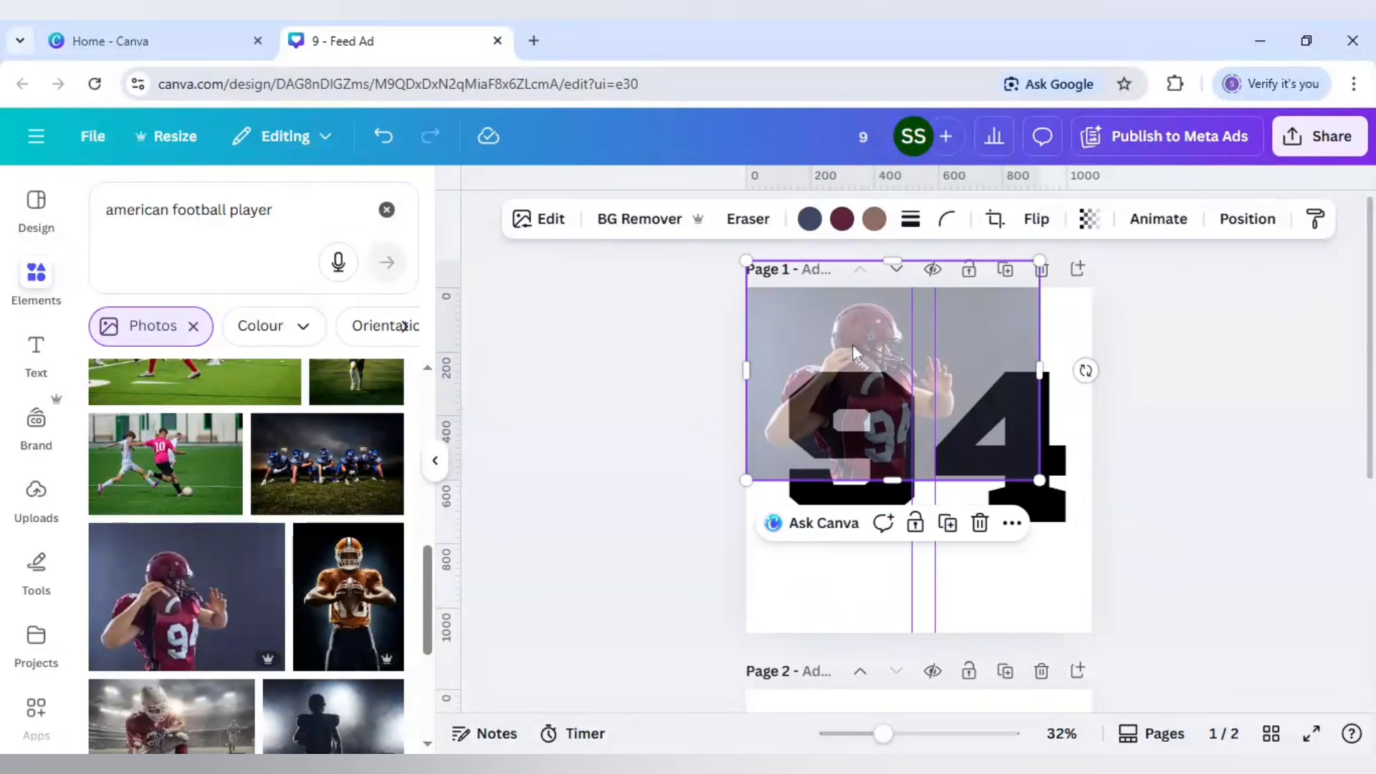
left_click(1089, 219)
left_click_drag(1024, 301, 1059, 301)
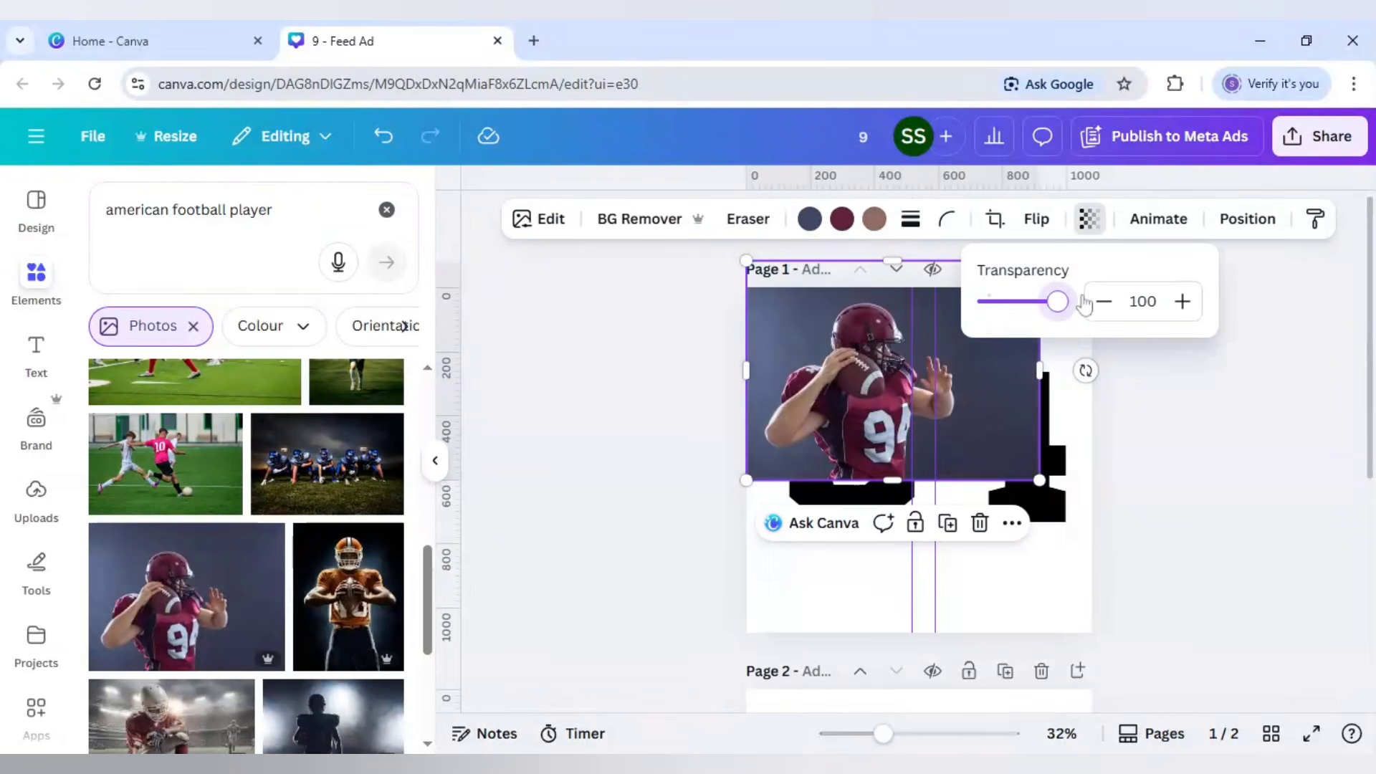
Step: Magic Expand the player photo to the whole page and keep the kneeling version with red trousers and a white side stripe
left_click(549, 228)
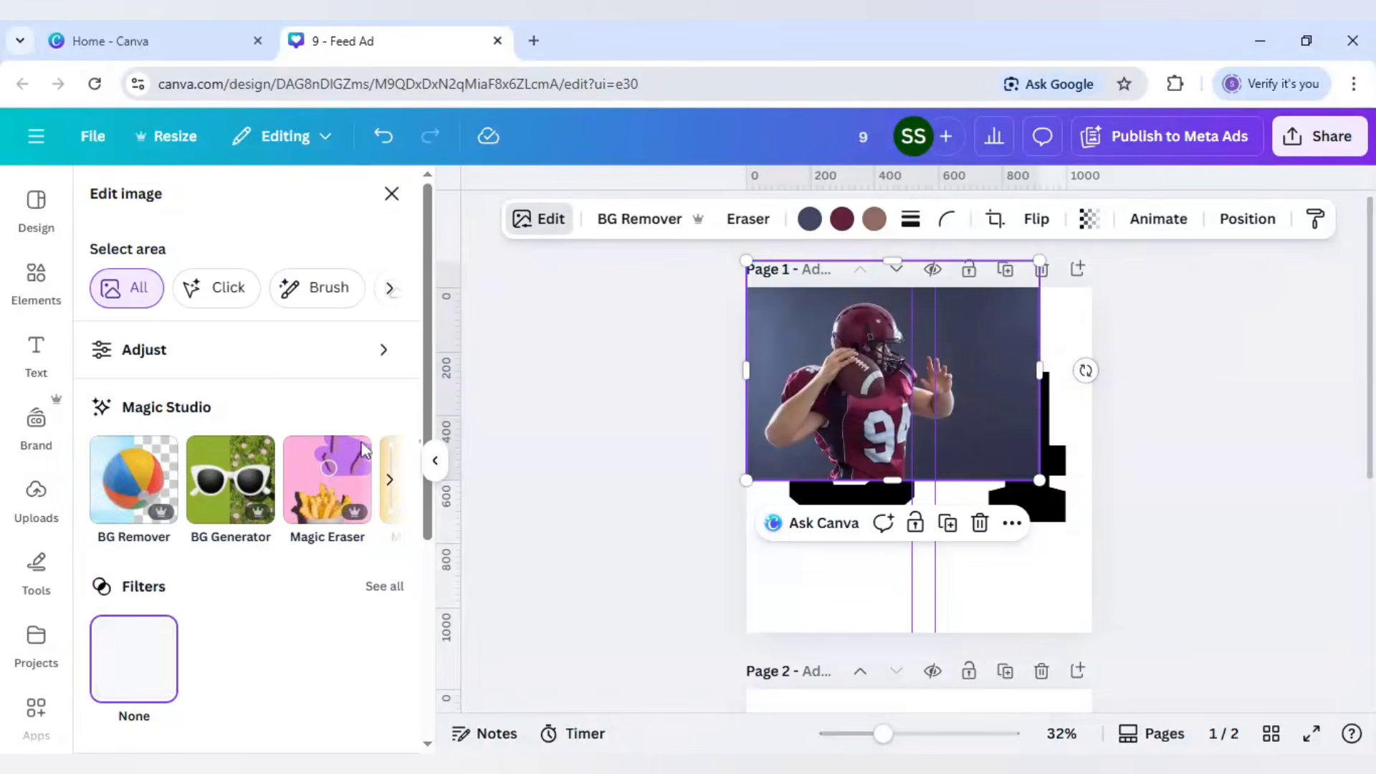
left_click(390, 479)
left_click(390, 480)
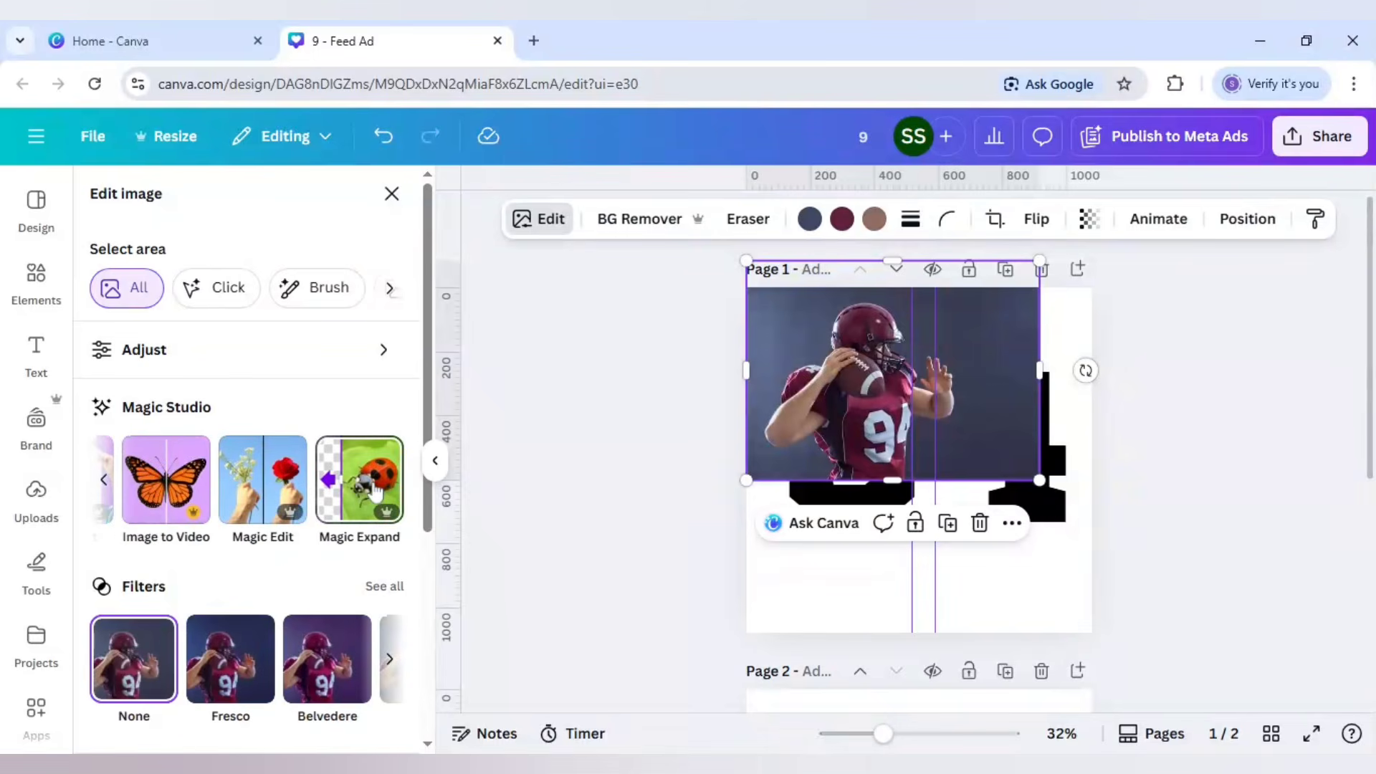
left_click(373, 487)
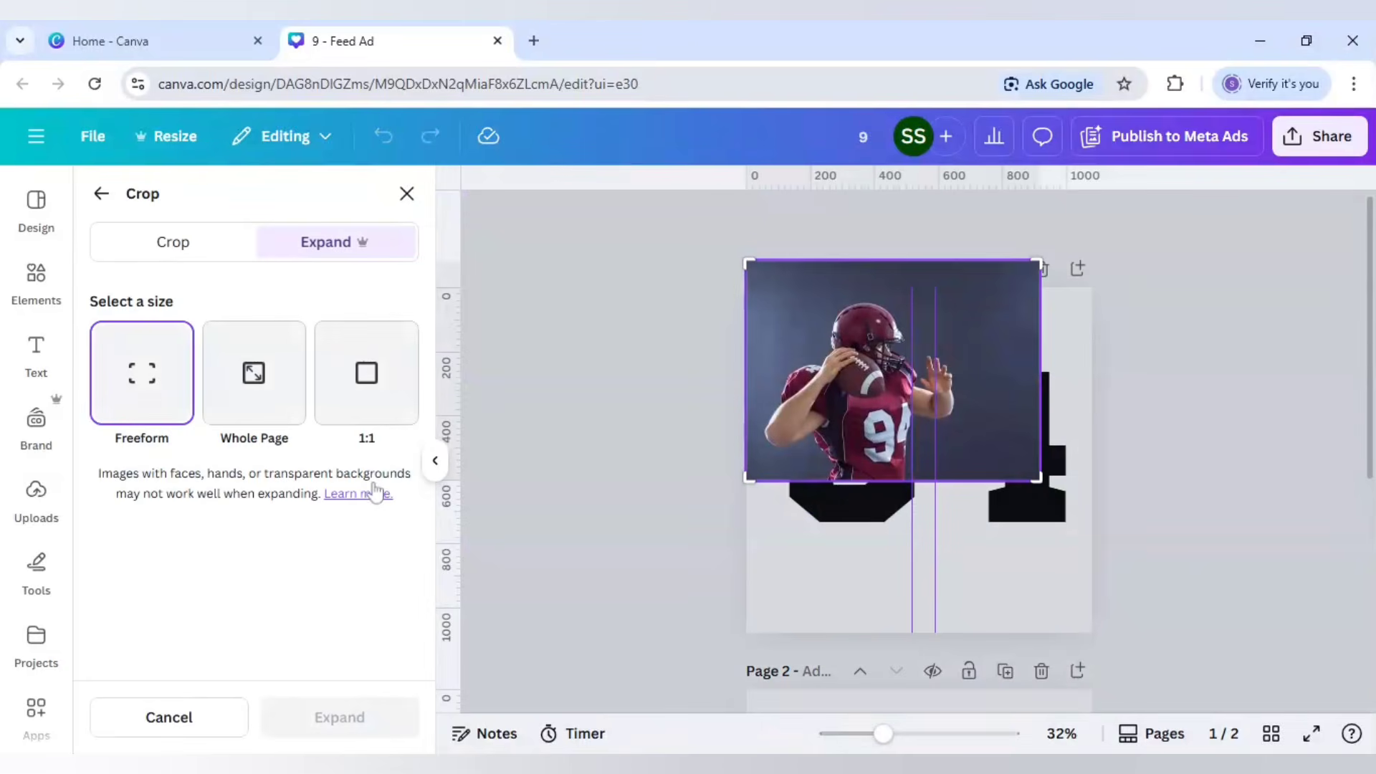
left_click(275, 405)
left_click(364, 696)
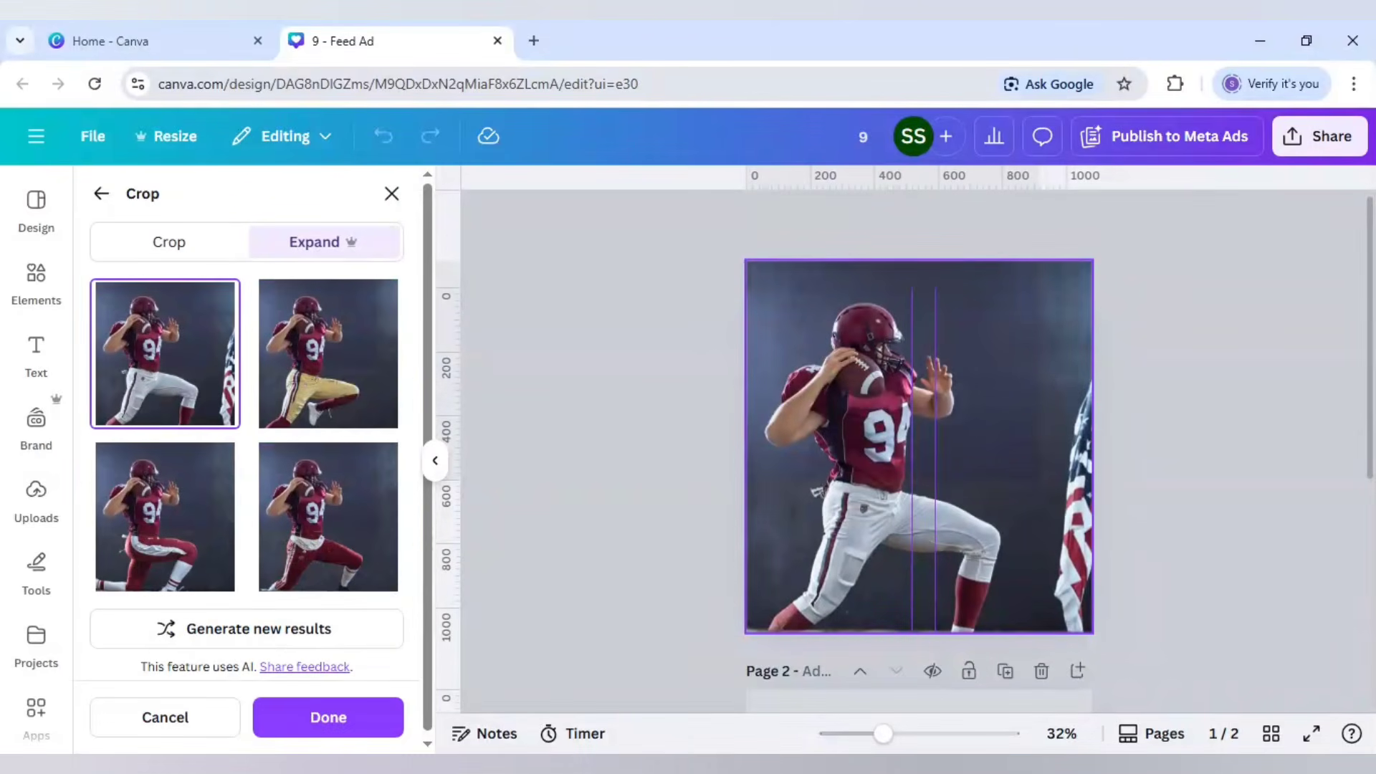
left_click(202, 506)
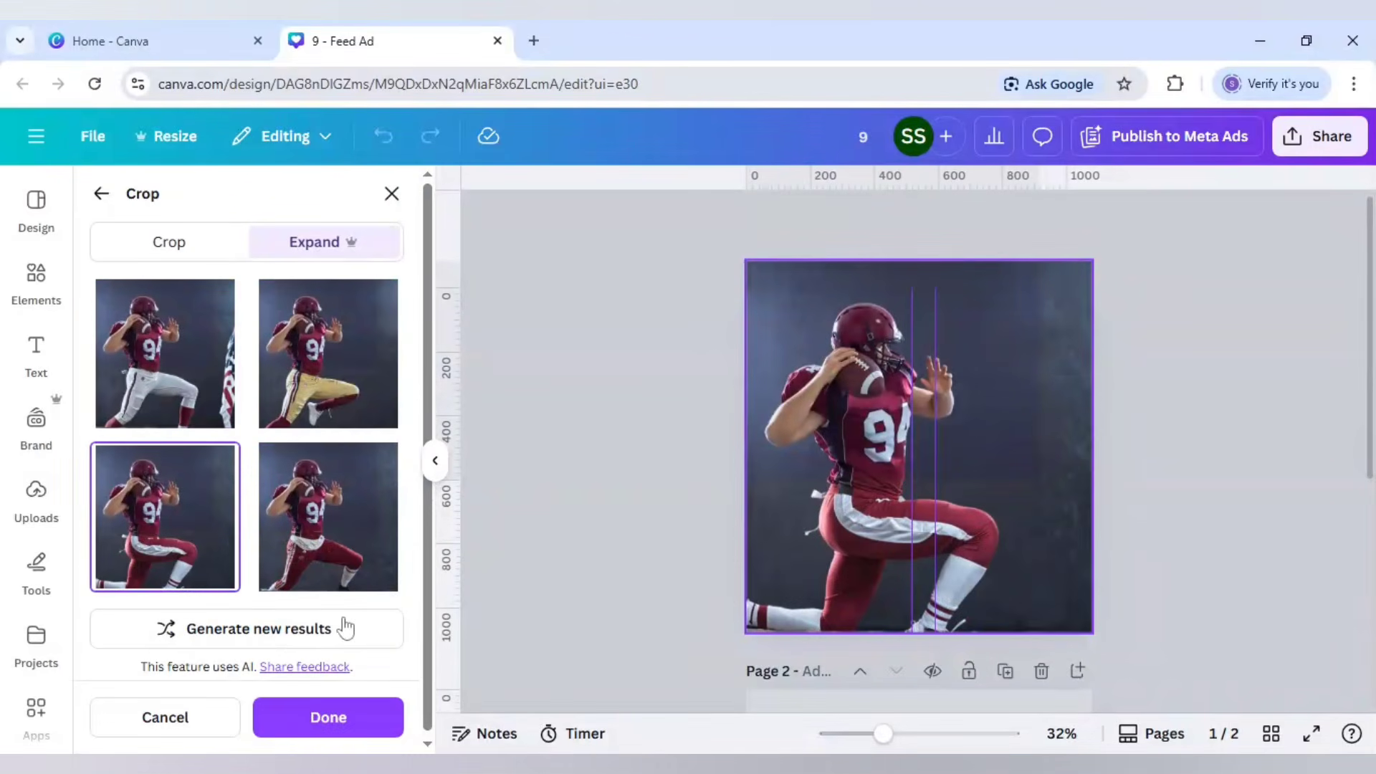
left_click(378, 727)
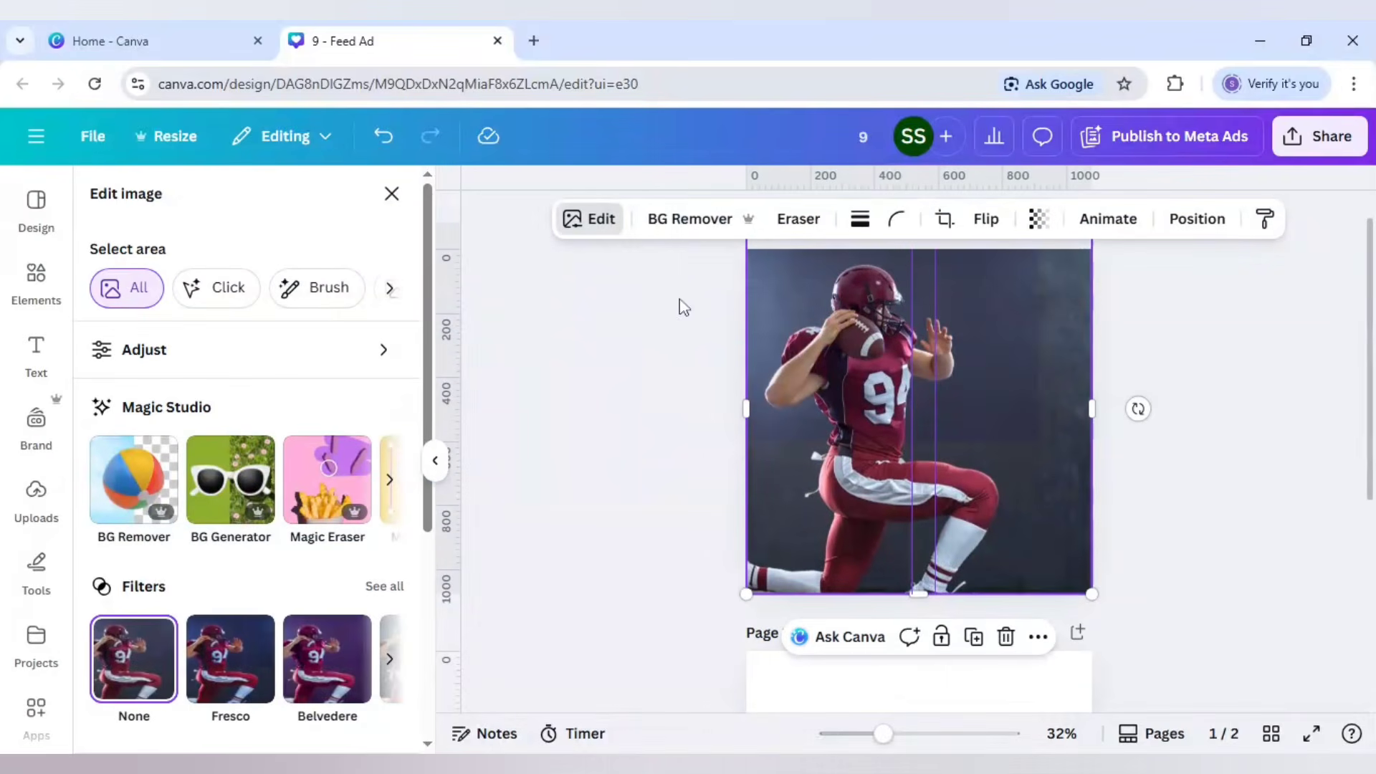
Step: Remove the player photo's background and move the cutout from page 1 to a new page 3
left_click(692, 219)
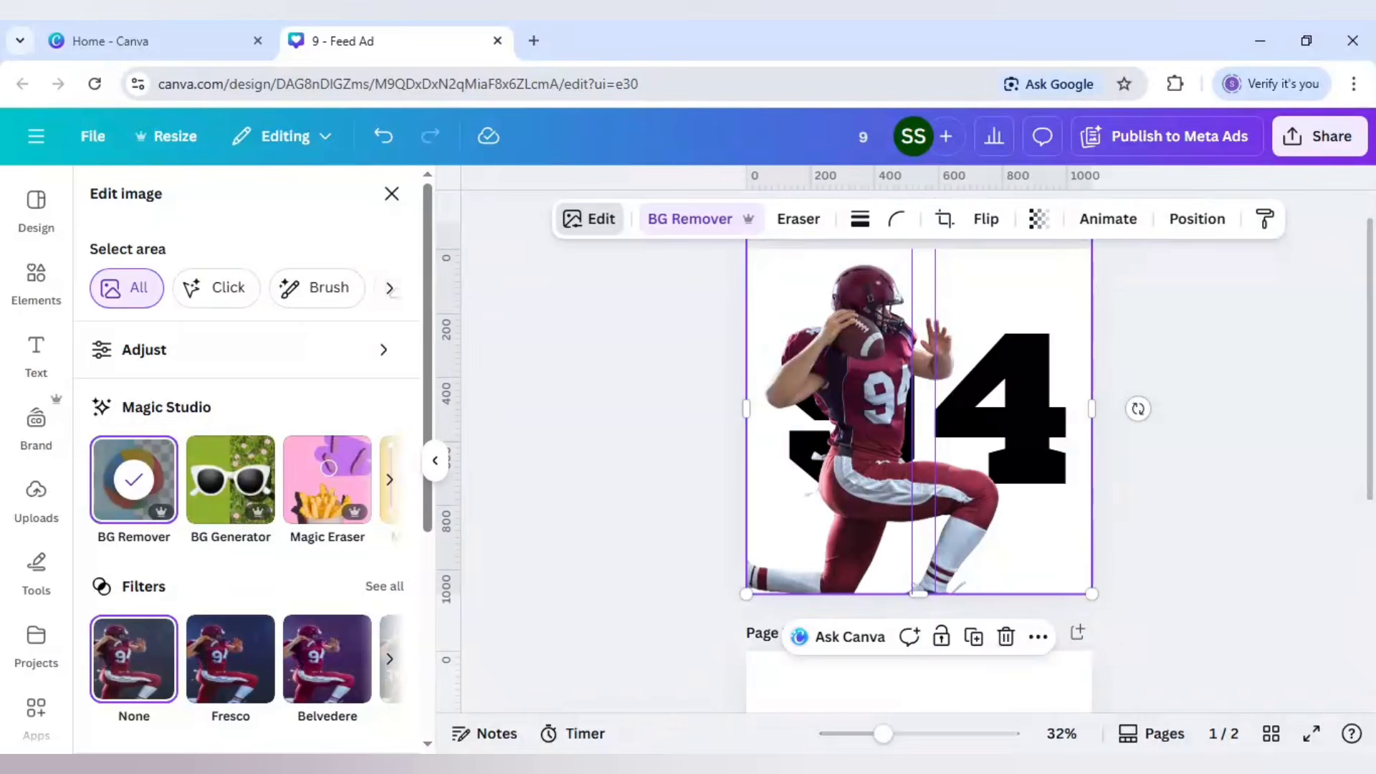
key("Delete")
scroll(731, 561, "down", 4)
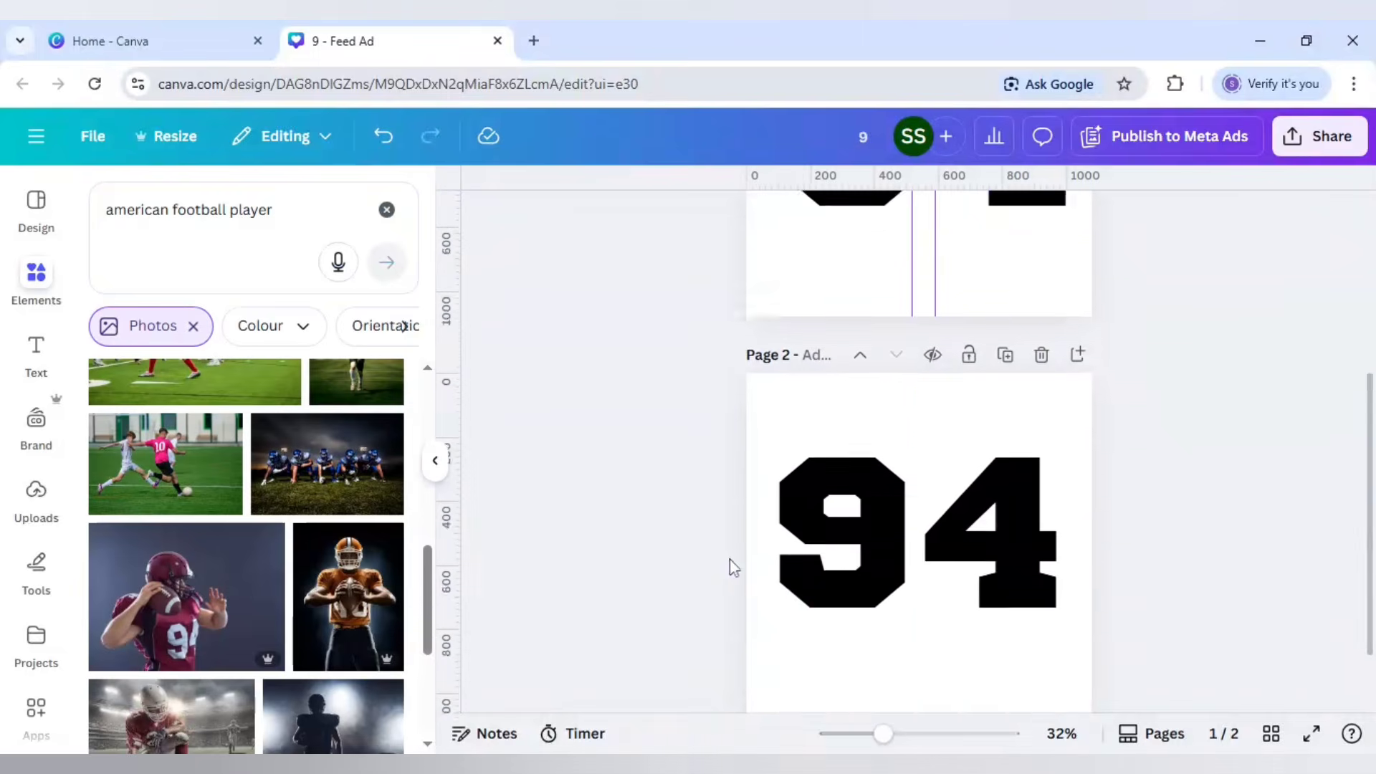
scroll(730, 559, "down", 1)
left_click(896, 677)
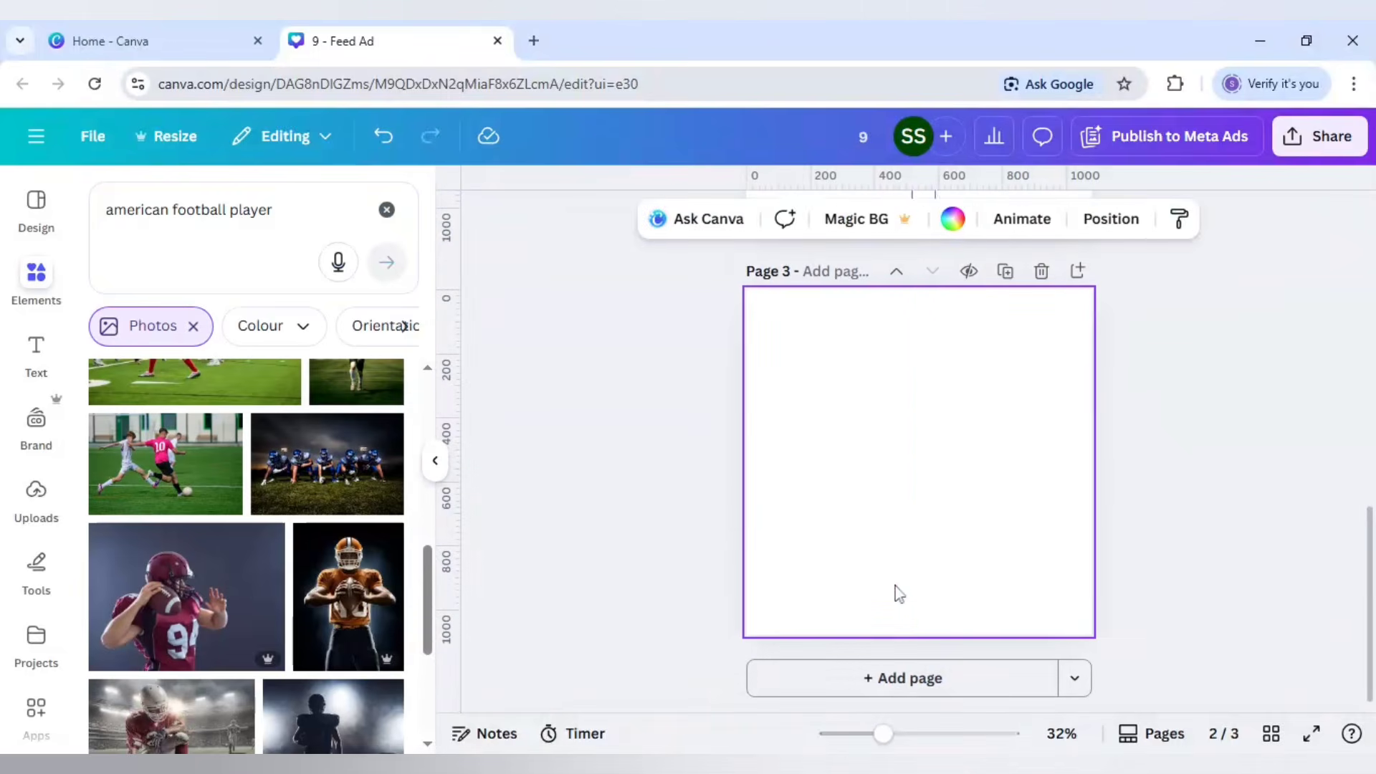
key("ctrl+v")
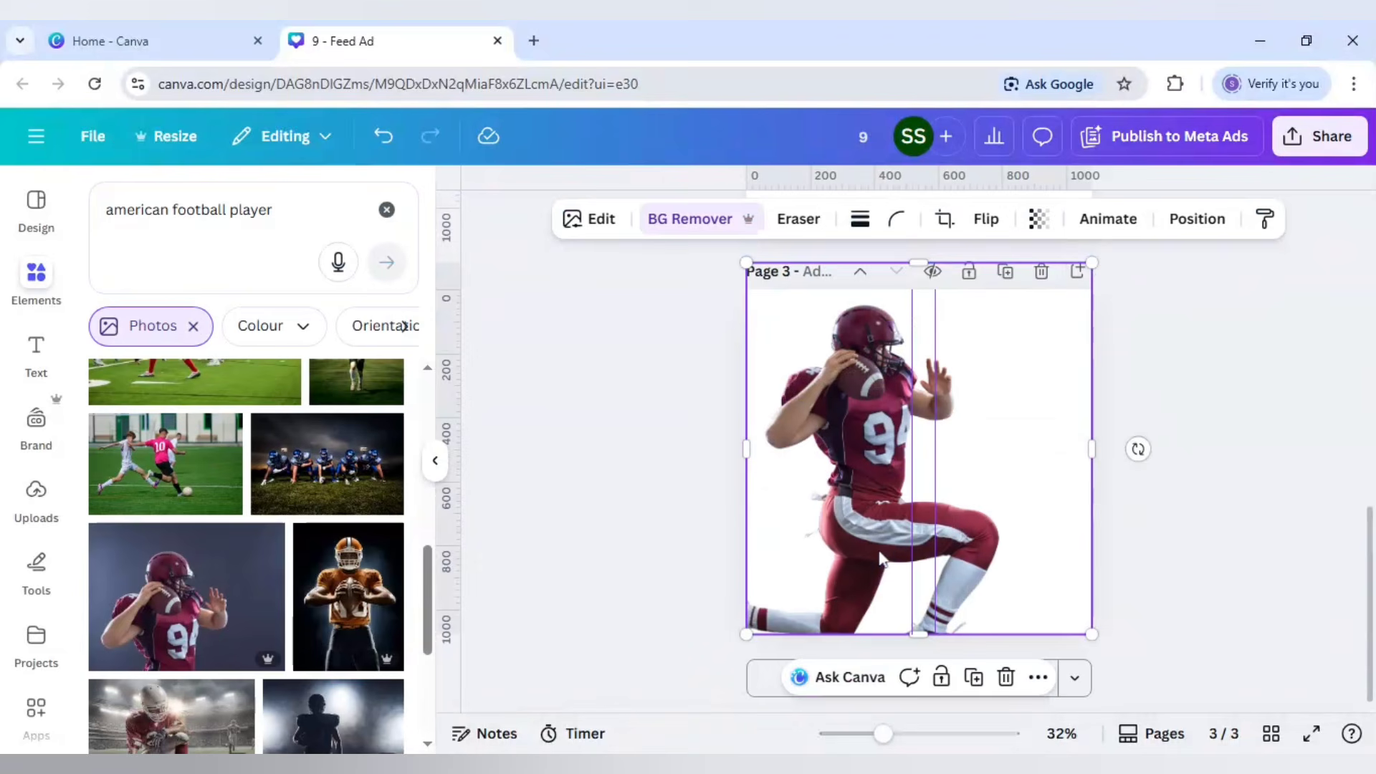
left_click(681, 526)
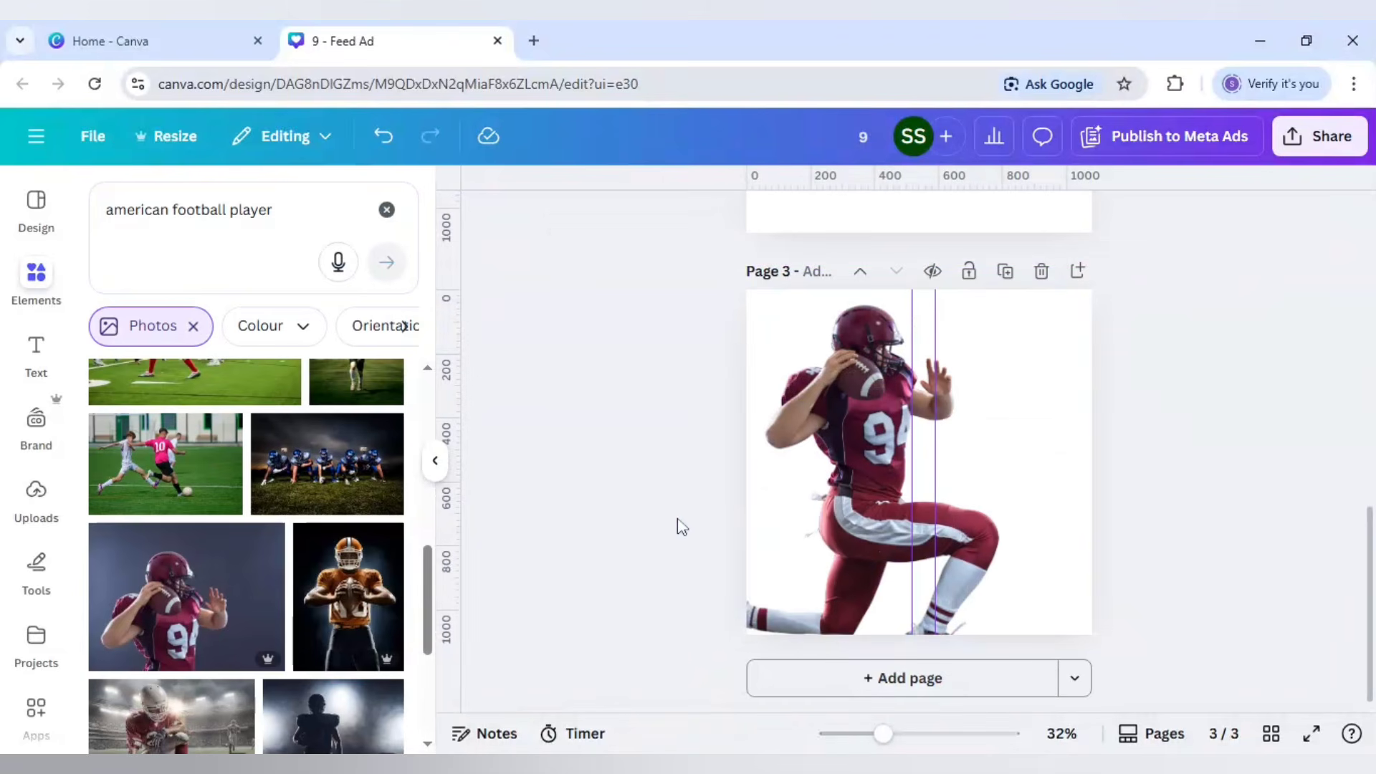
left_click(1025, 429)
left_click_drag(1054, 419, 1043, 420)
left_click(1072, 422)
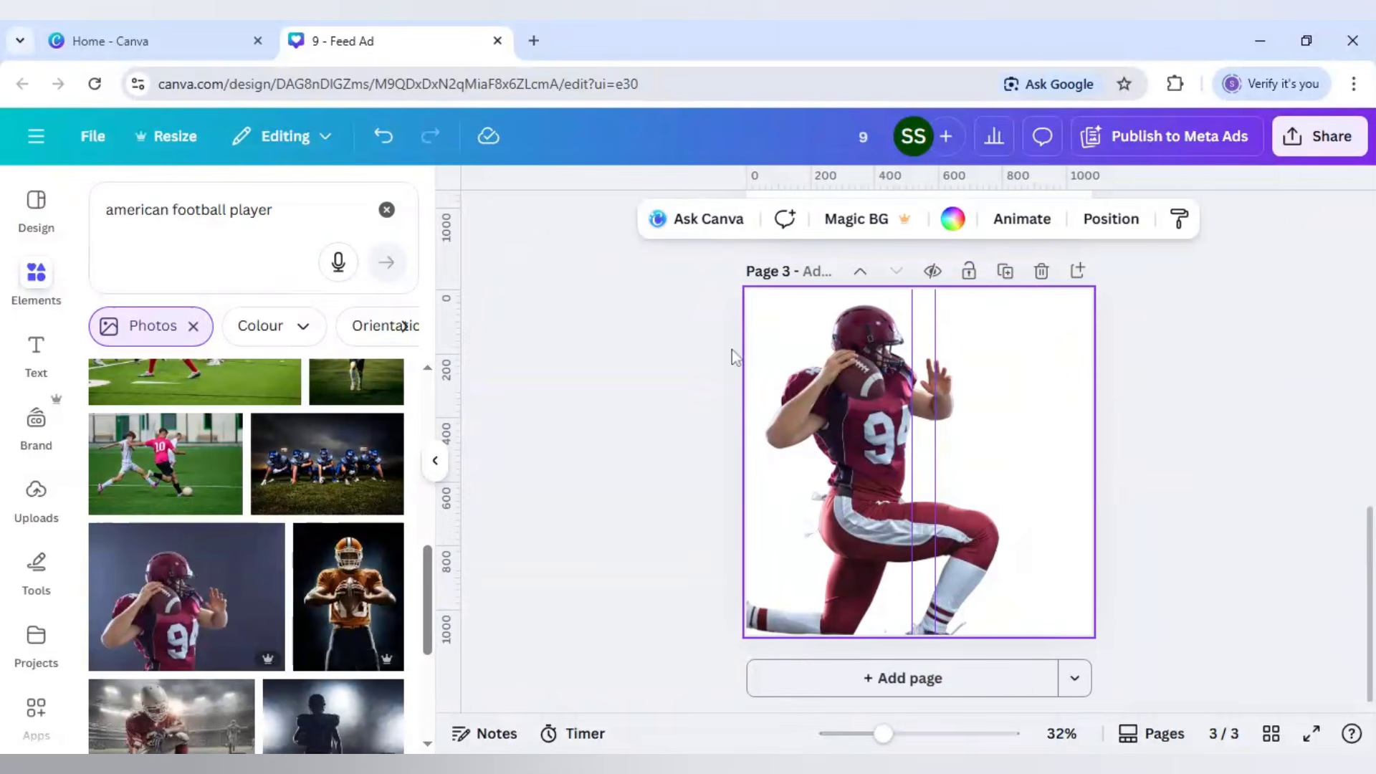
Step: Search photos for "football ground" and add the night stadium photo with blue sky and floodlights to page 3
left_click_drag(306, 215, 47, 236)
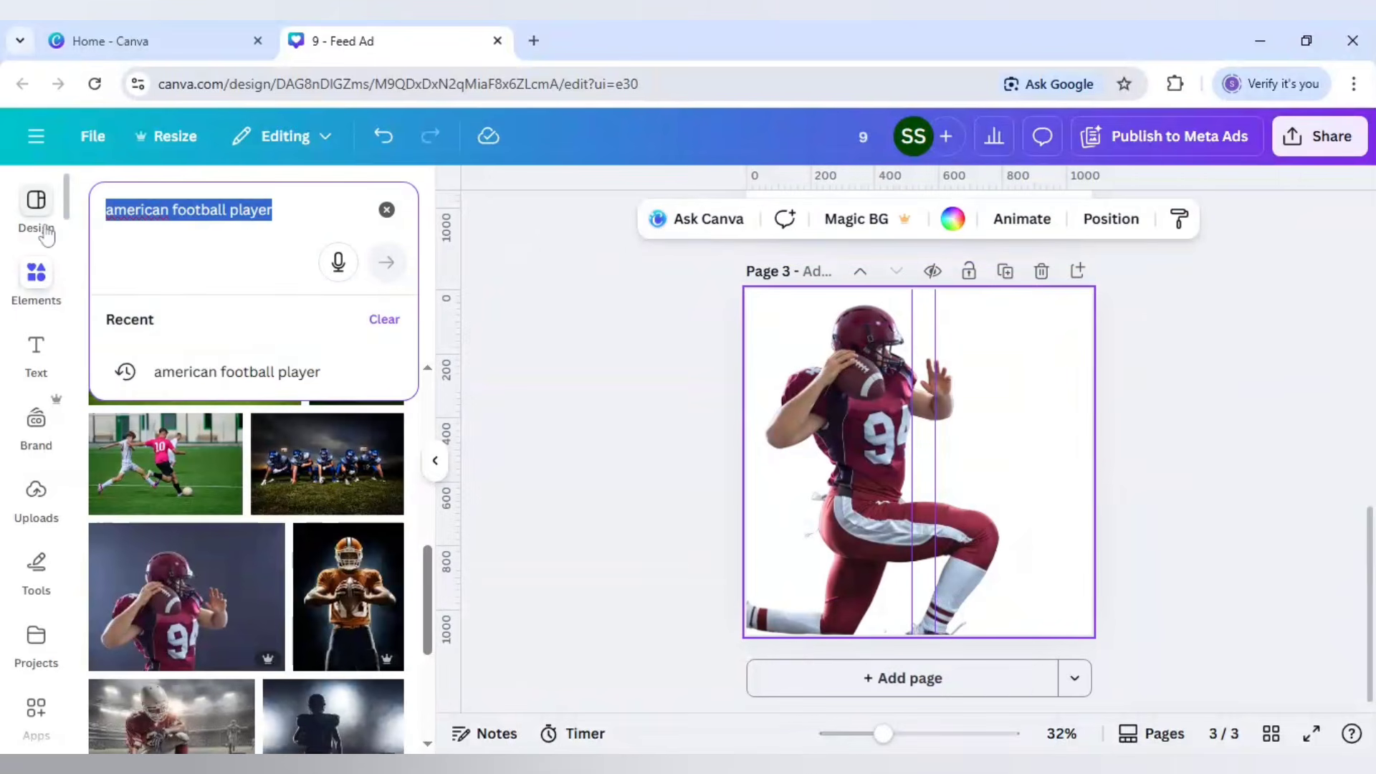
type("football")
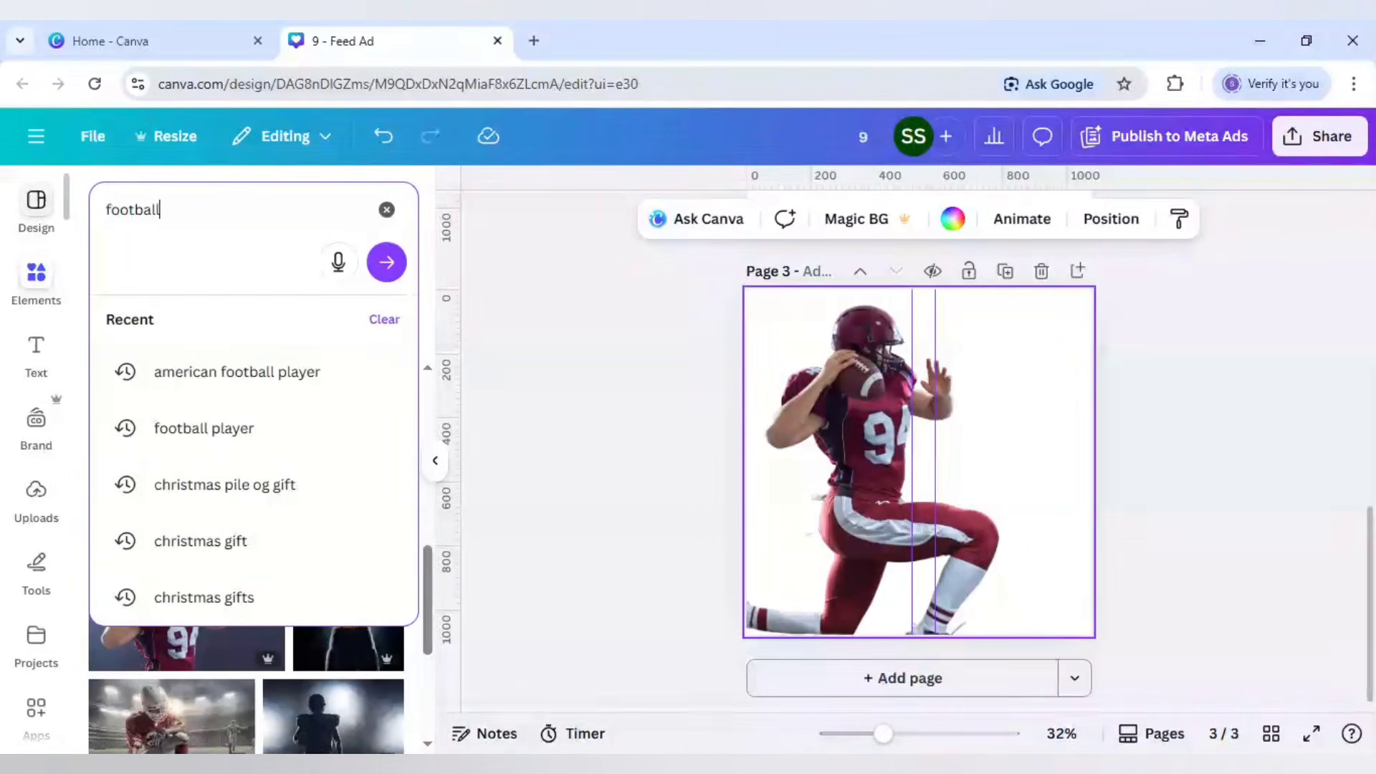
type(" ground")
key("Return")
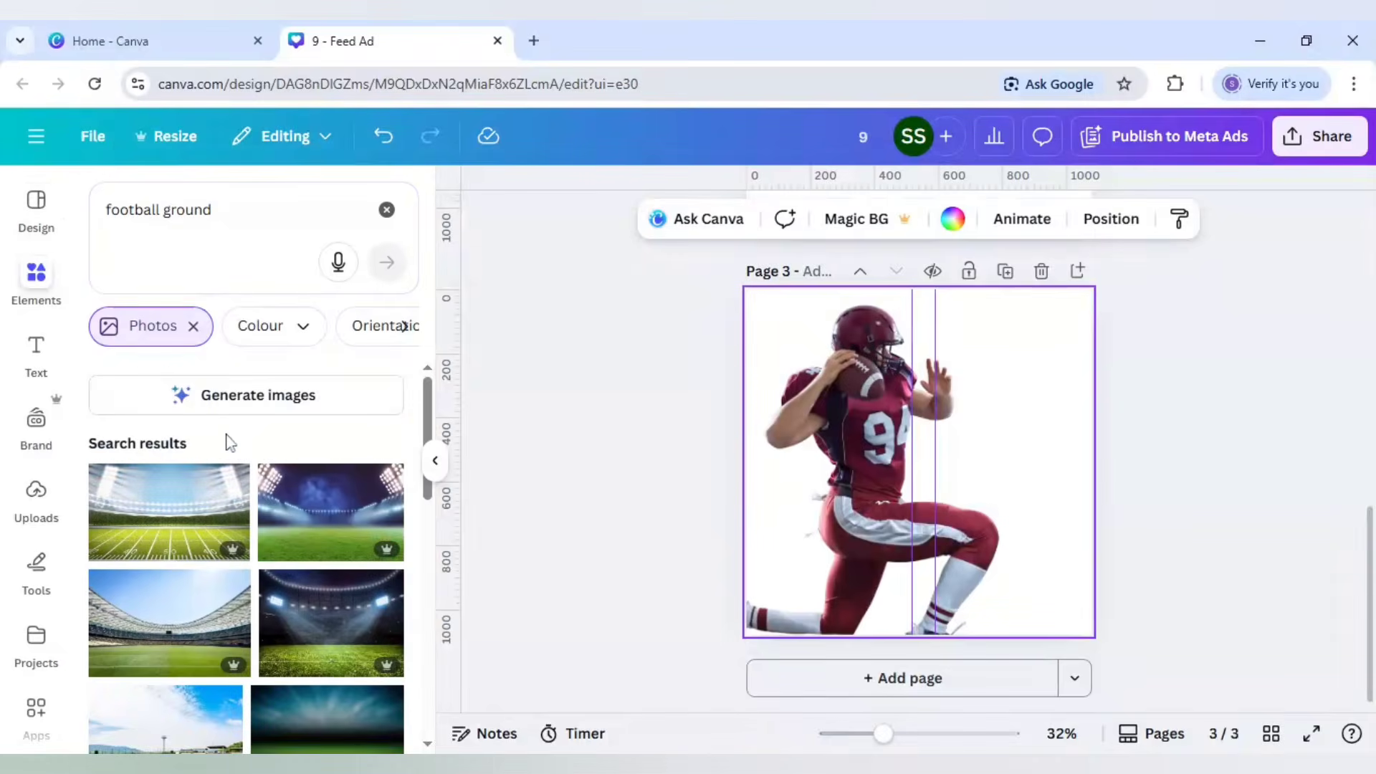
scroll(226, 433, "down", 2)
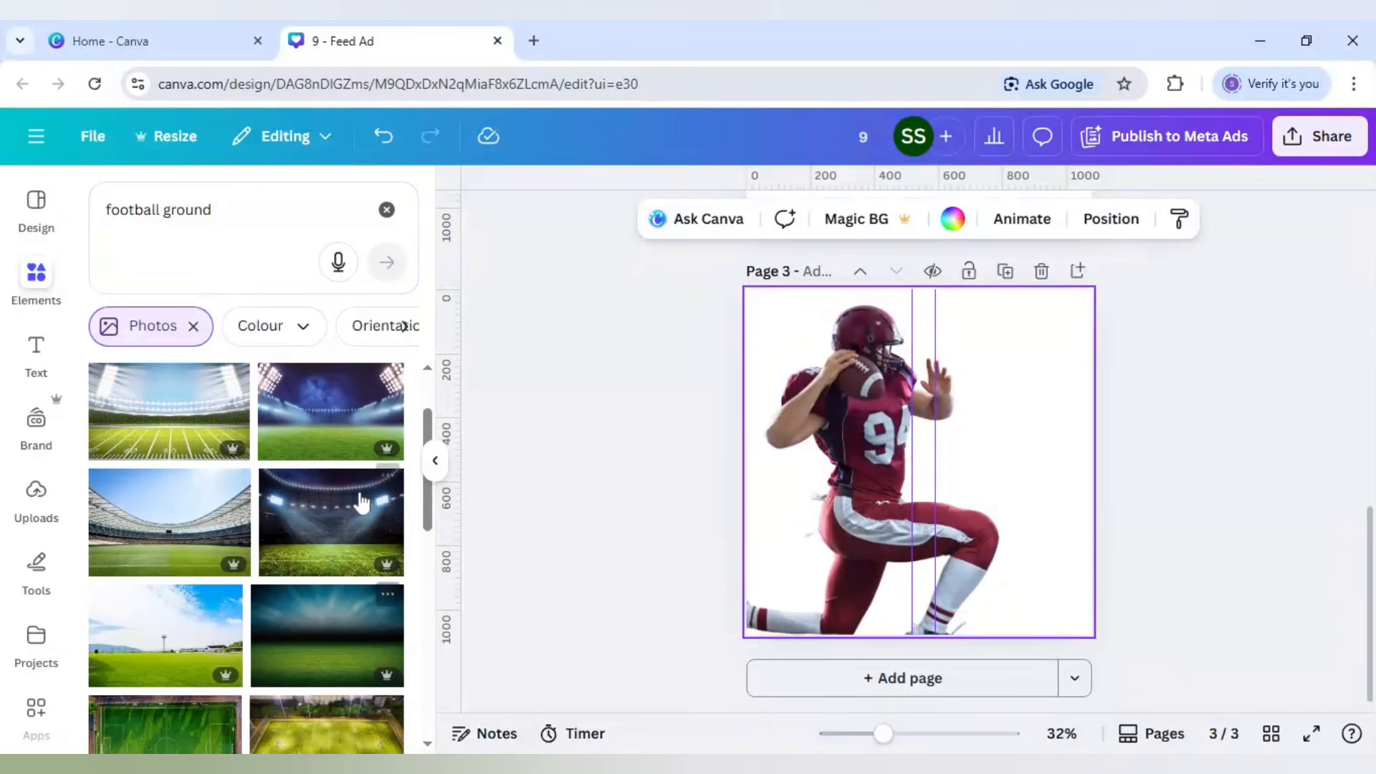
left_click(371, 409)
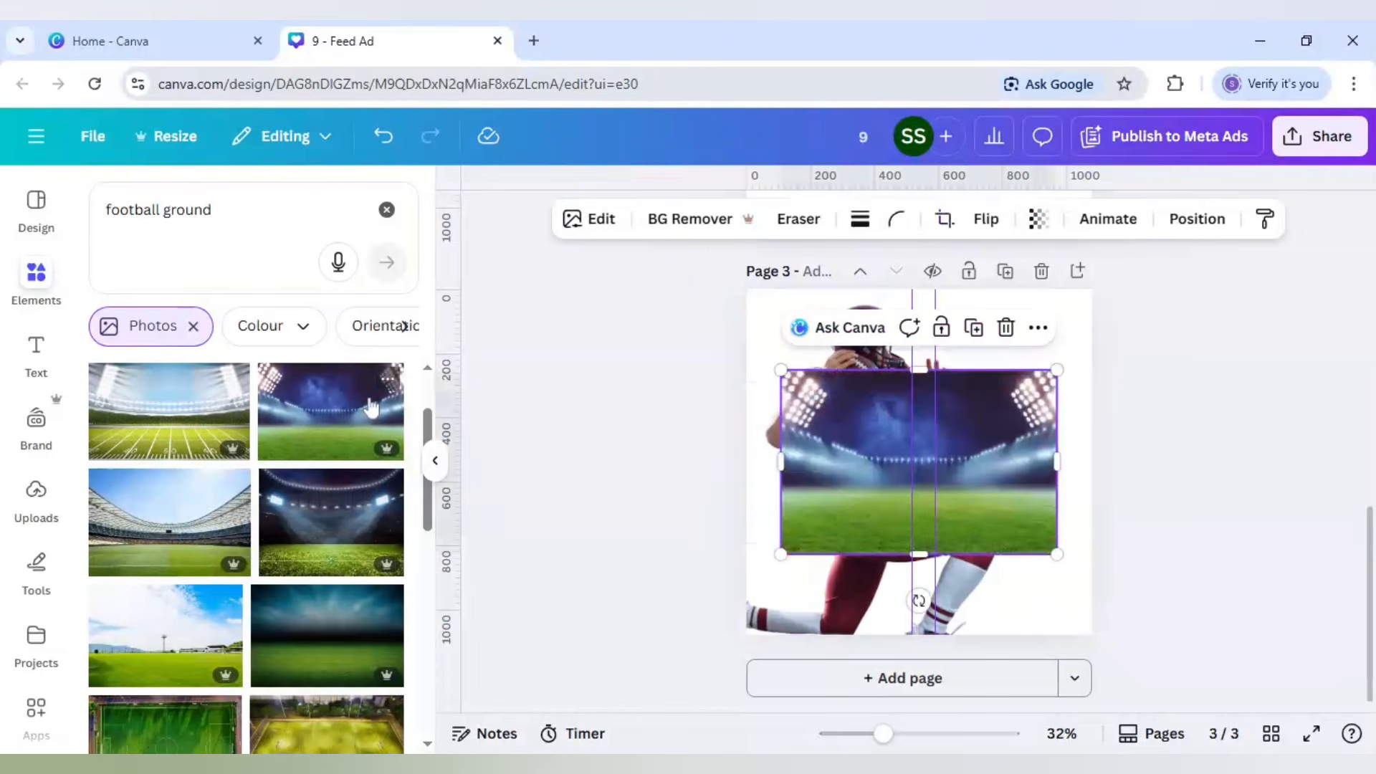
Step: Set the stadium photo as page 3's background, then enlarge it within its crop and shift it slightly right
right_click(999, 475)
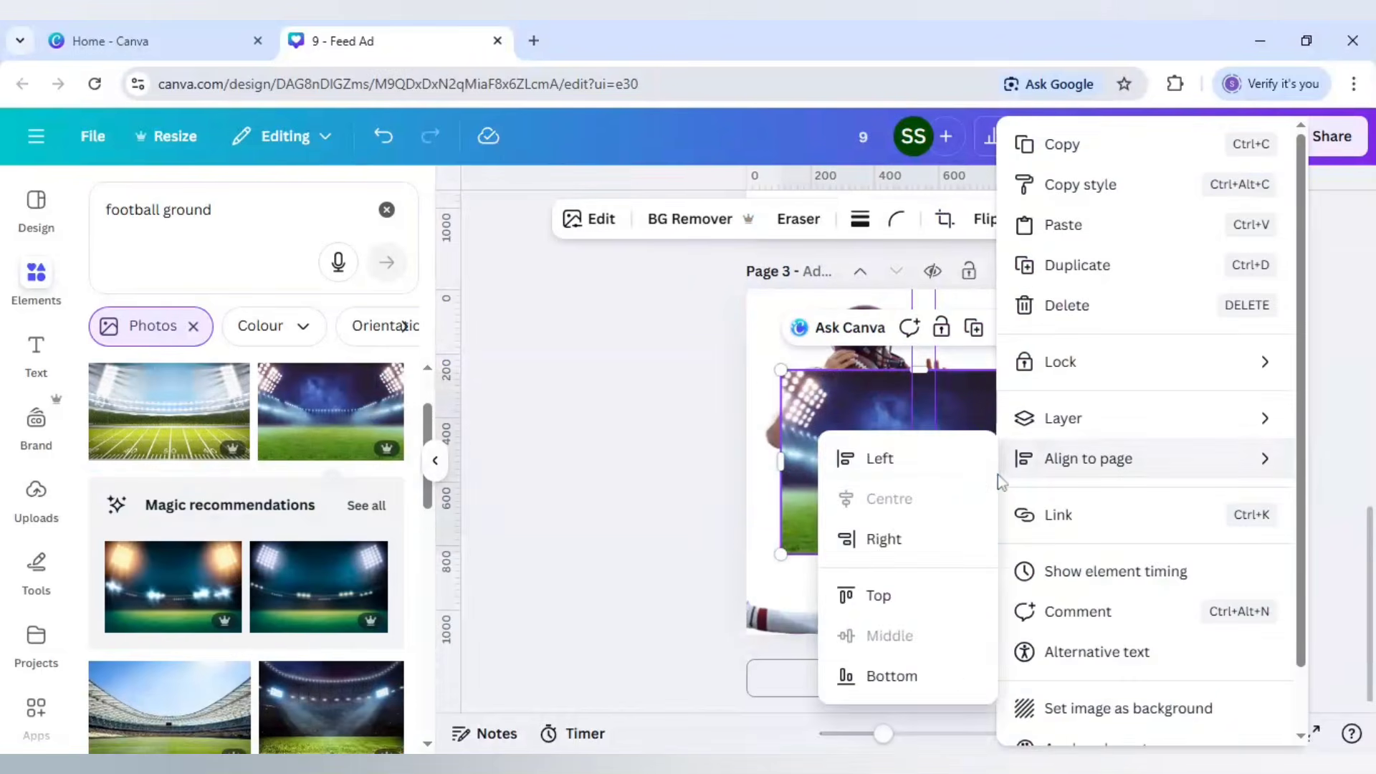
left_click(1080, 718)
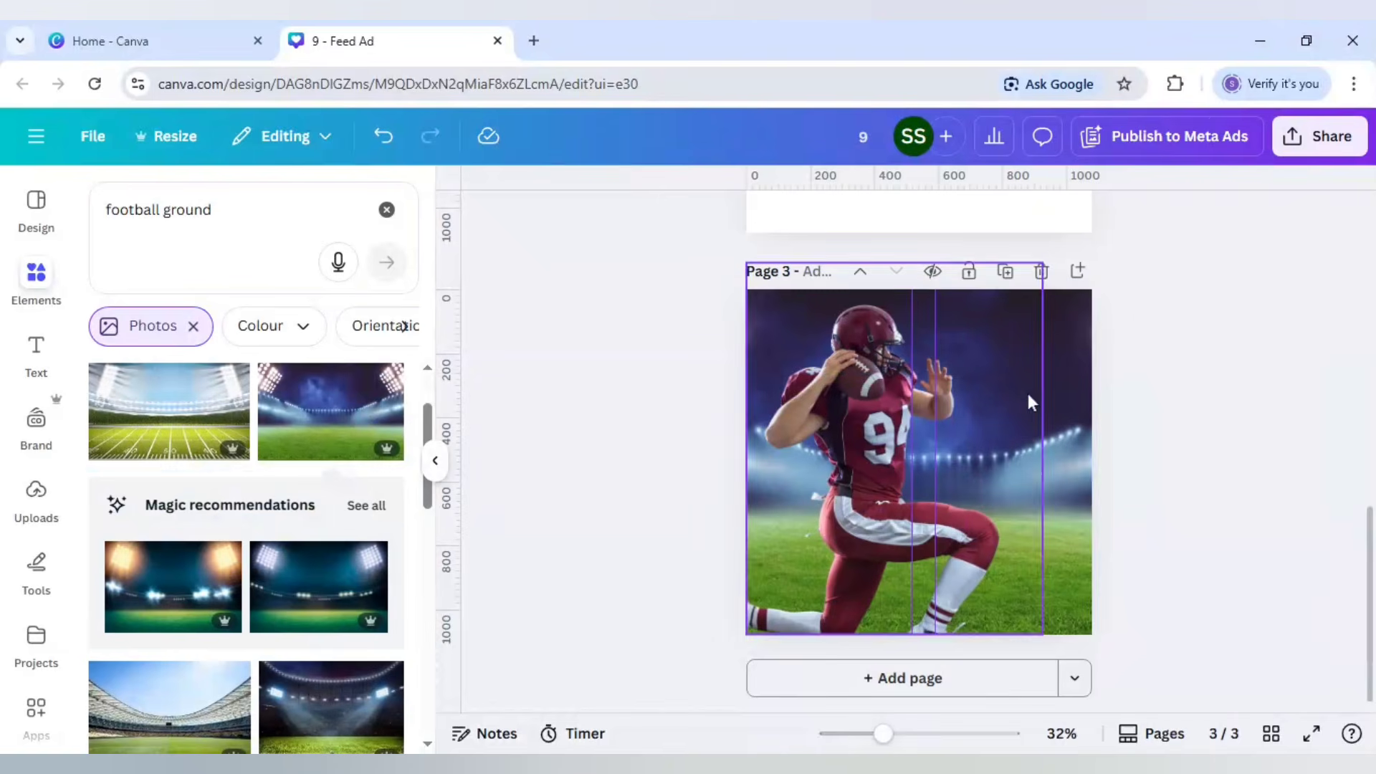
double_click(1059, 388)
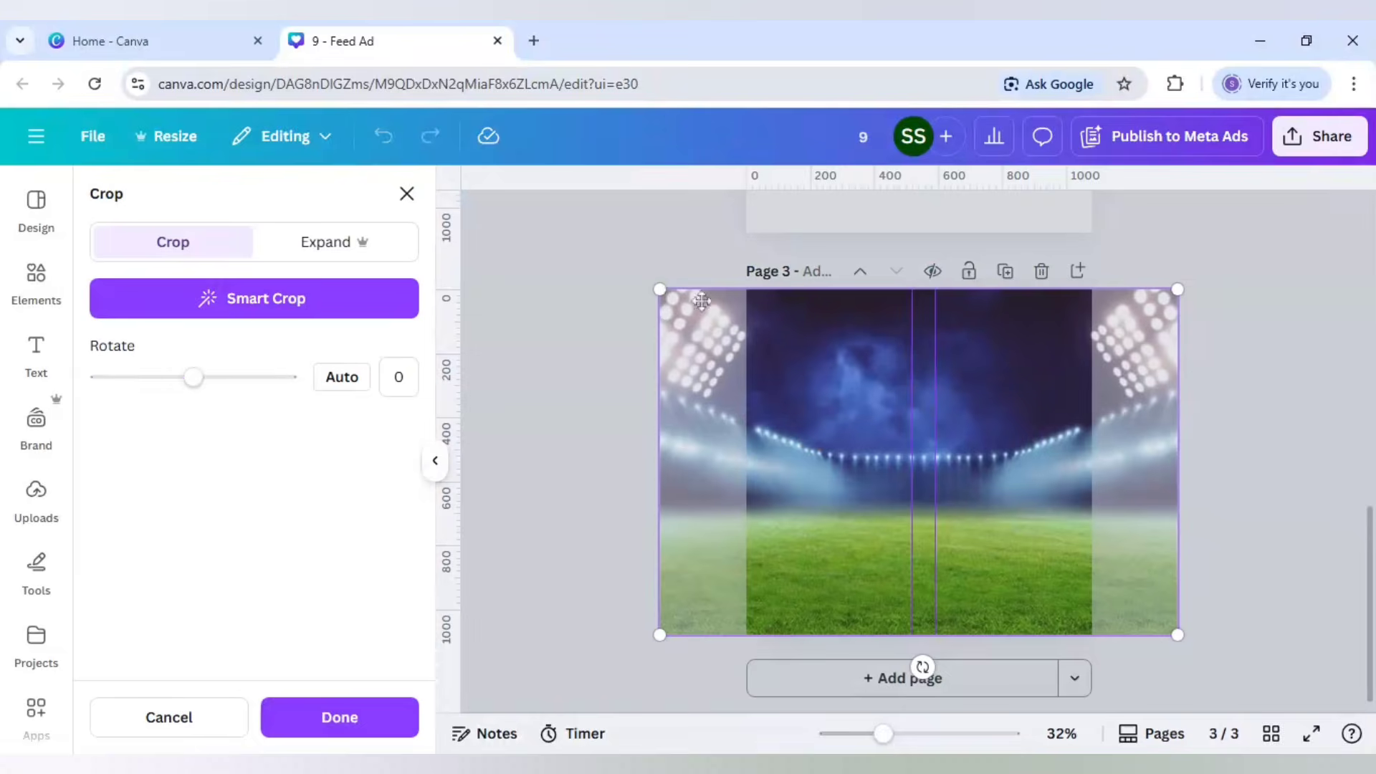
left_click_drag(659, 289, 579, 235)
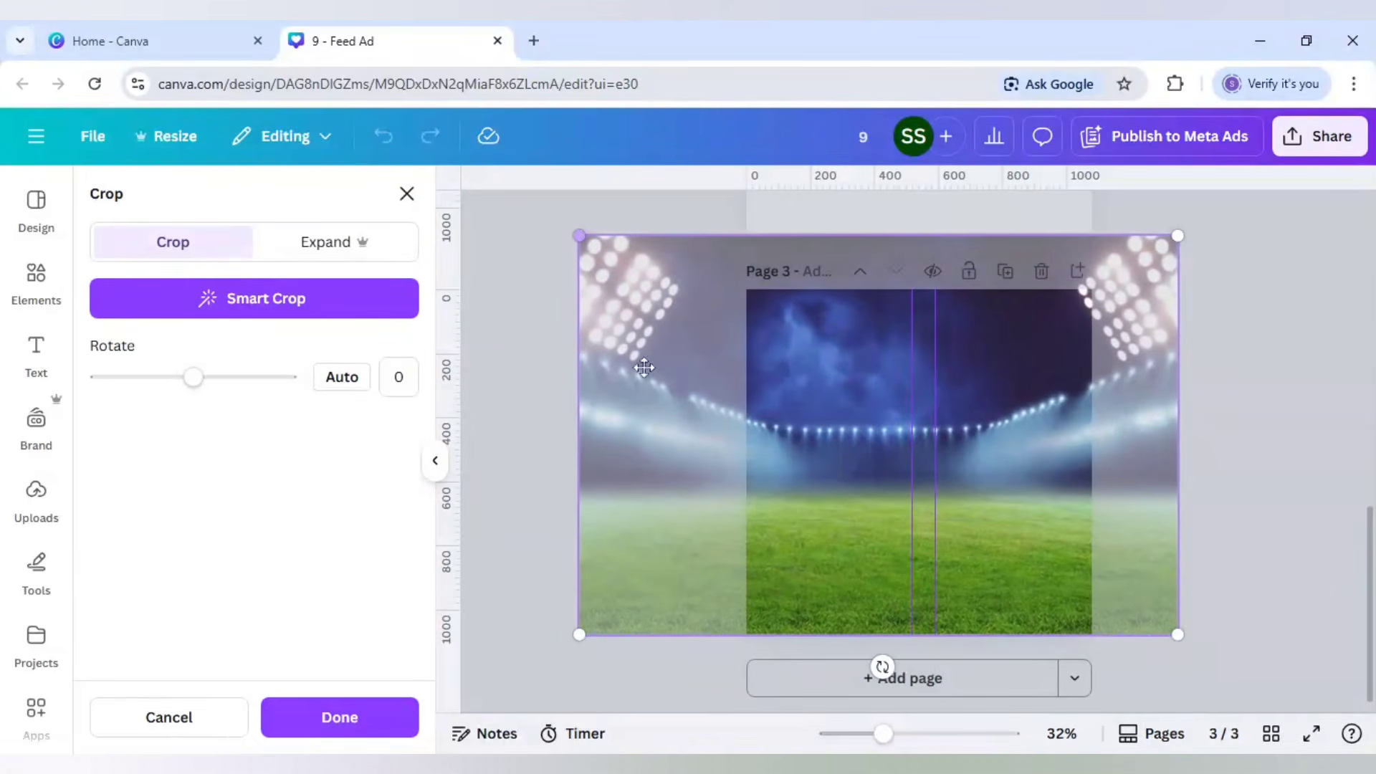
left_click_drag(645, 367, 673, 368)
left_click(1232, 492)
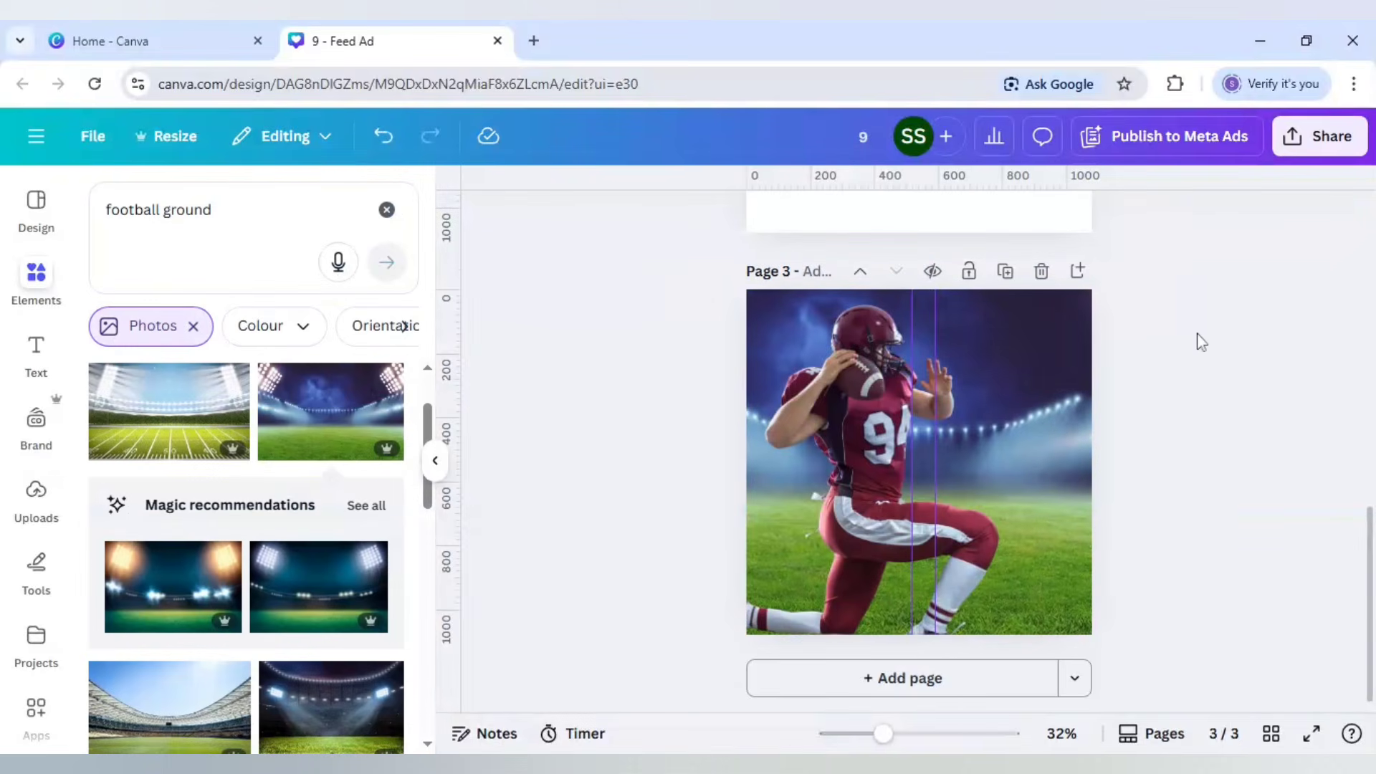
Step: Download pages 1–3 as PNG images at 1,080 × 1,080 px
left_click(1318, 139)
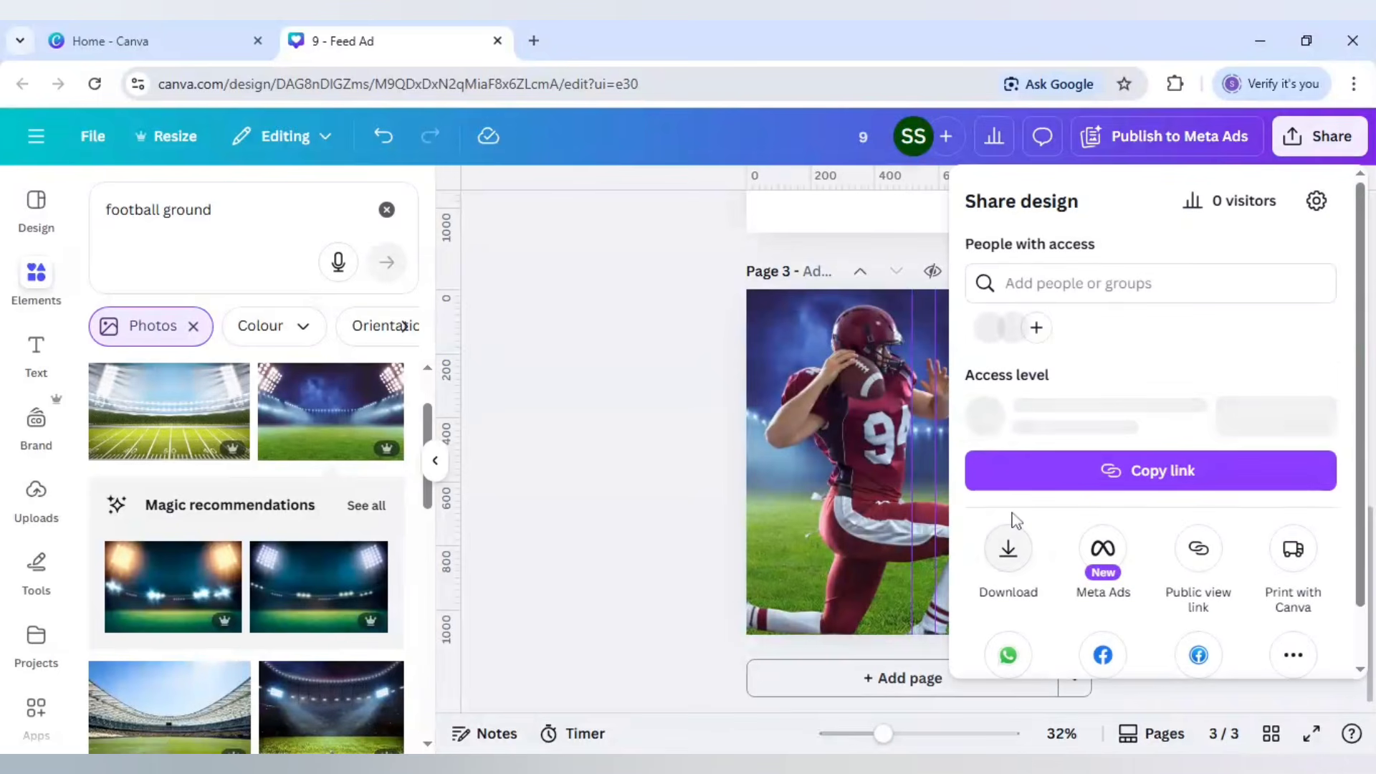
left_click(1009, 551)
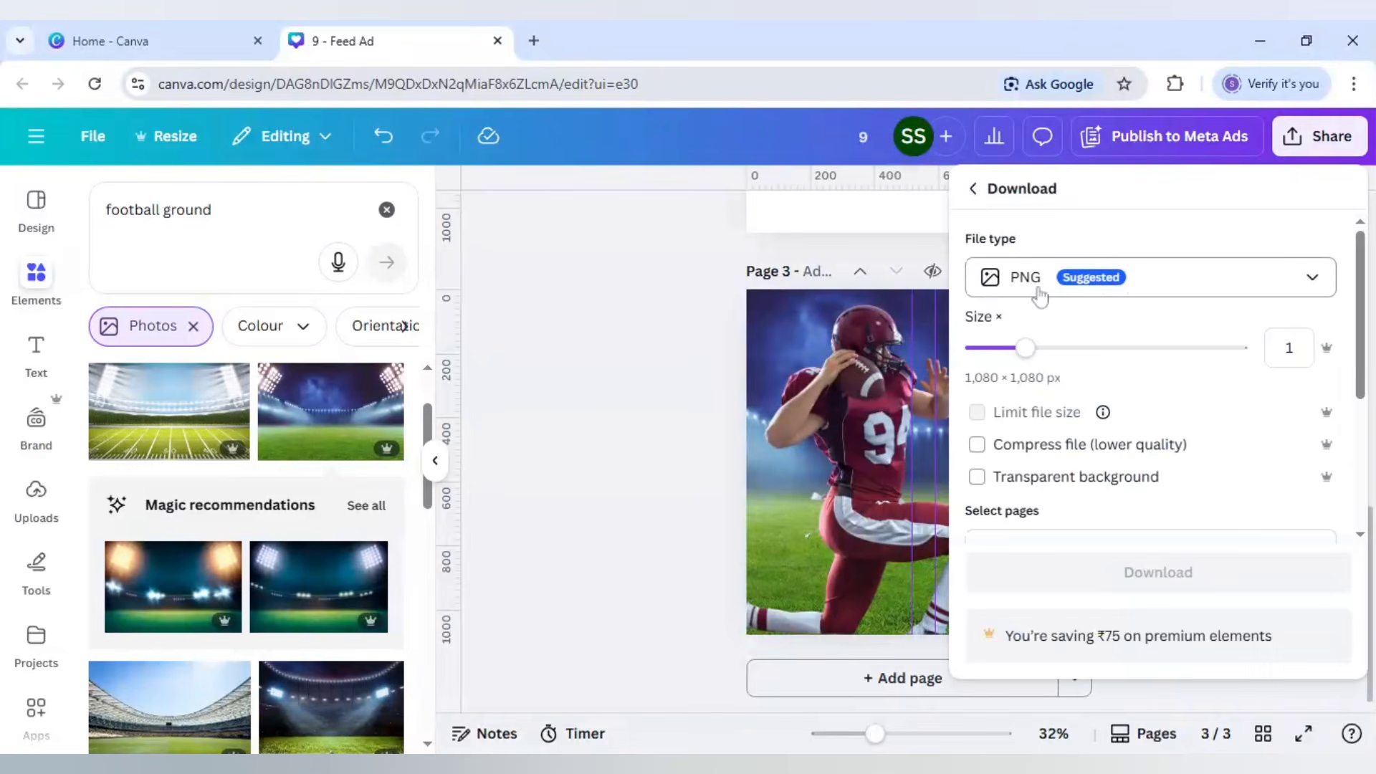
scroll(1112, 482, "down", 2)
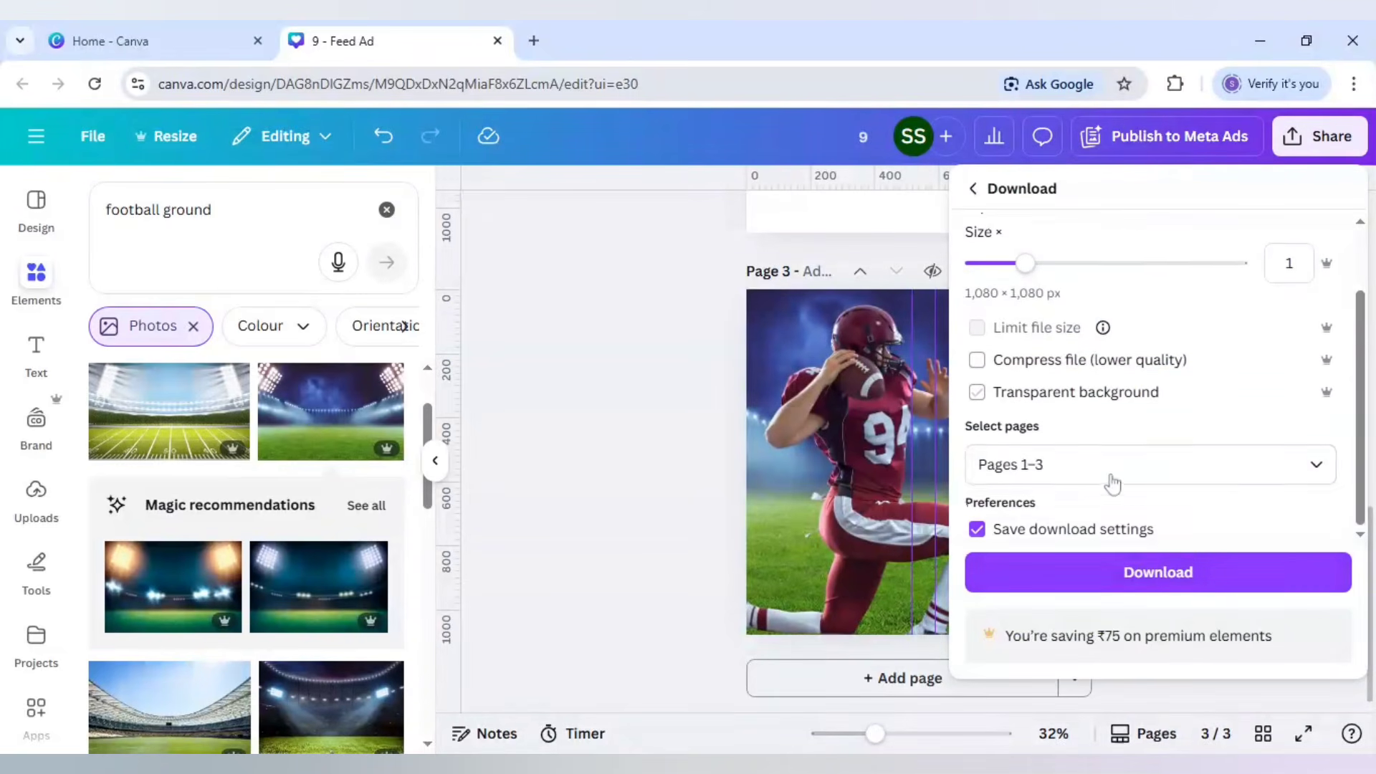
left_click(1159, 572)
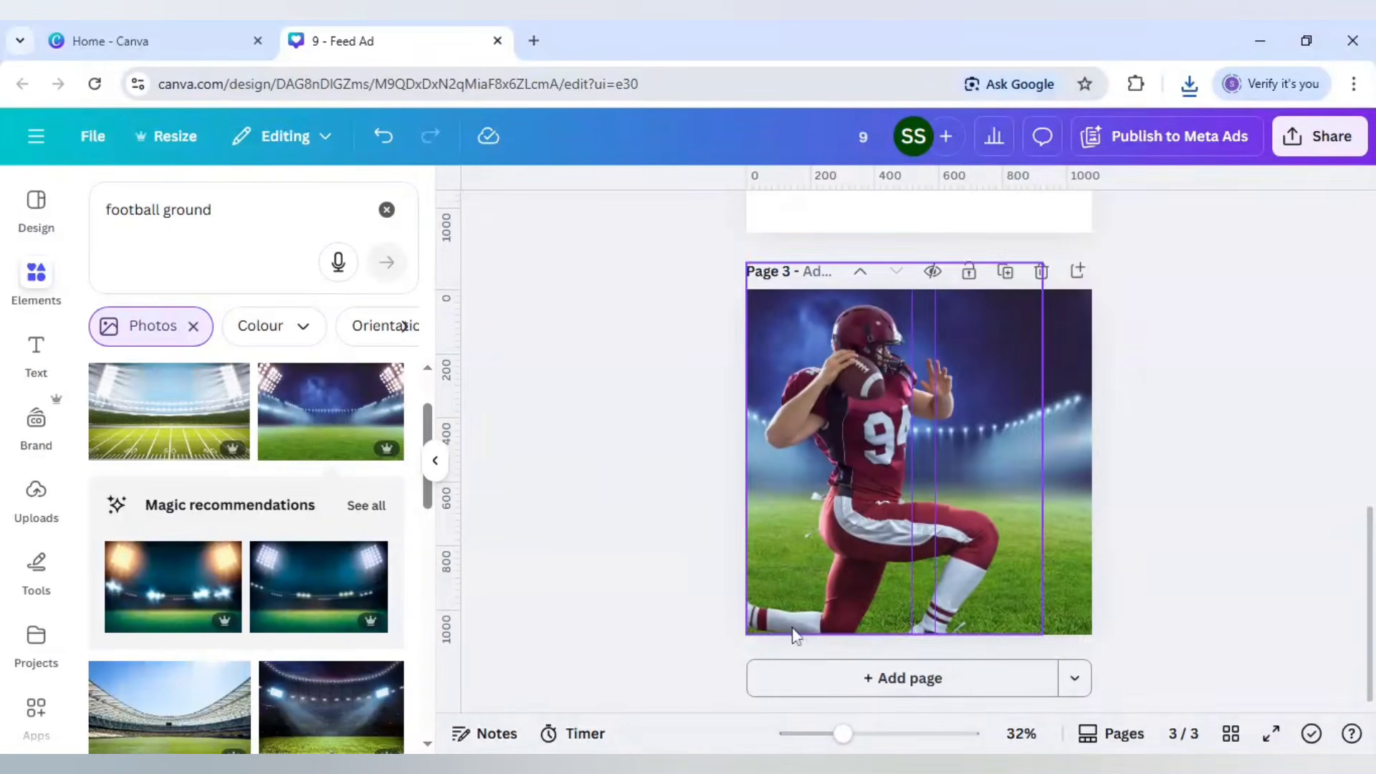
Step: Add a page 4 and paste the three exported page images onto it
left_click(957, 696)
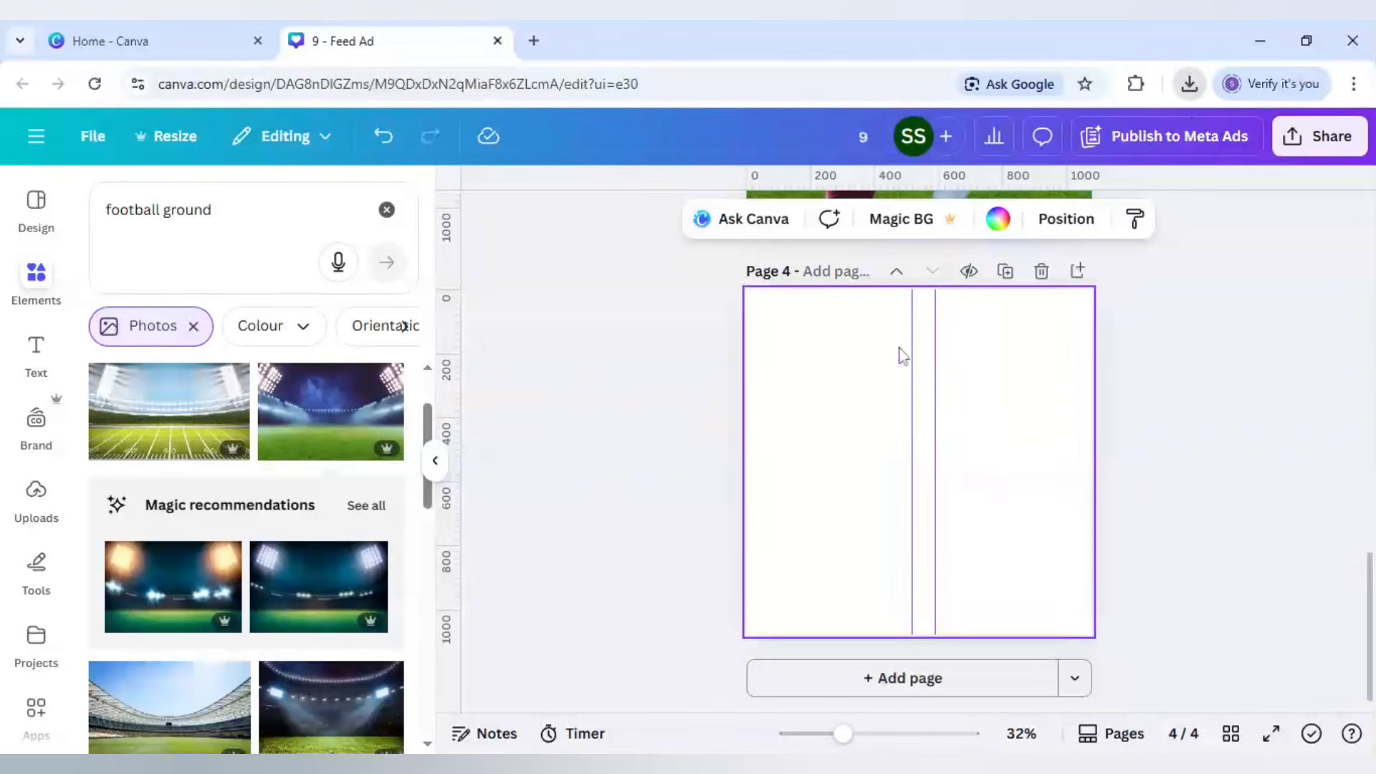
key("ctrl+v")
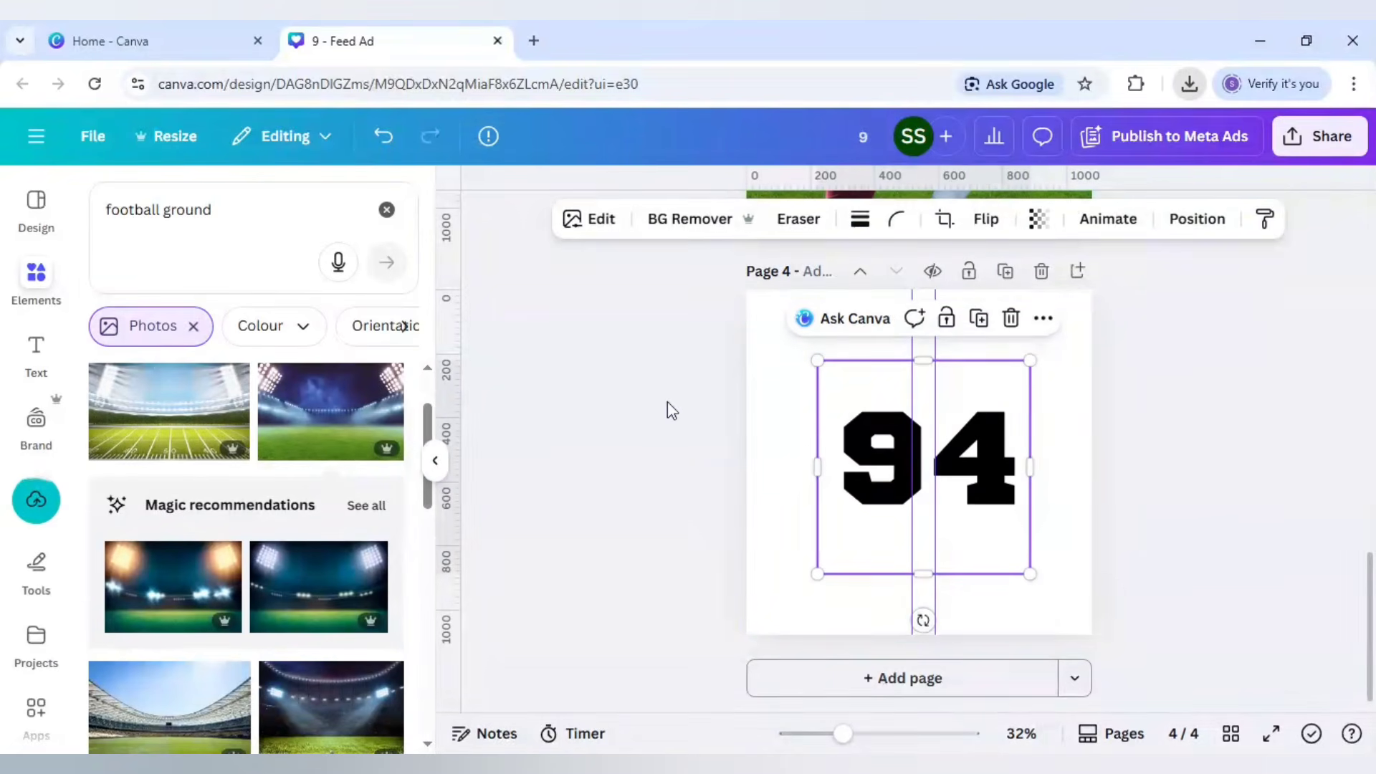
left_click(722, 460)
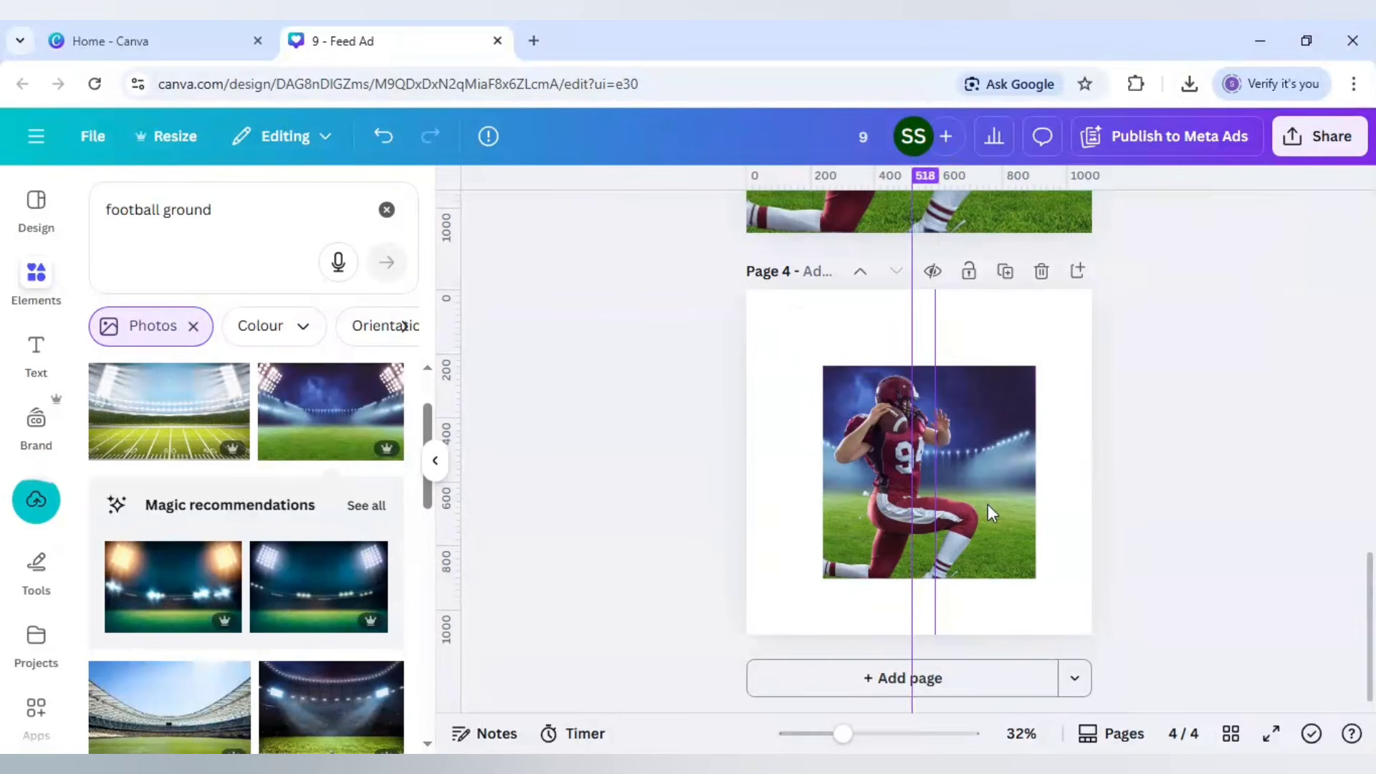
Step: Shrink the player image into page 4's upper right corner and place the front 94 image, reduced, below it
left_click_drag(988, 504, 1057, 416)
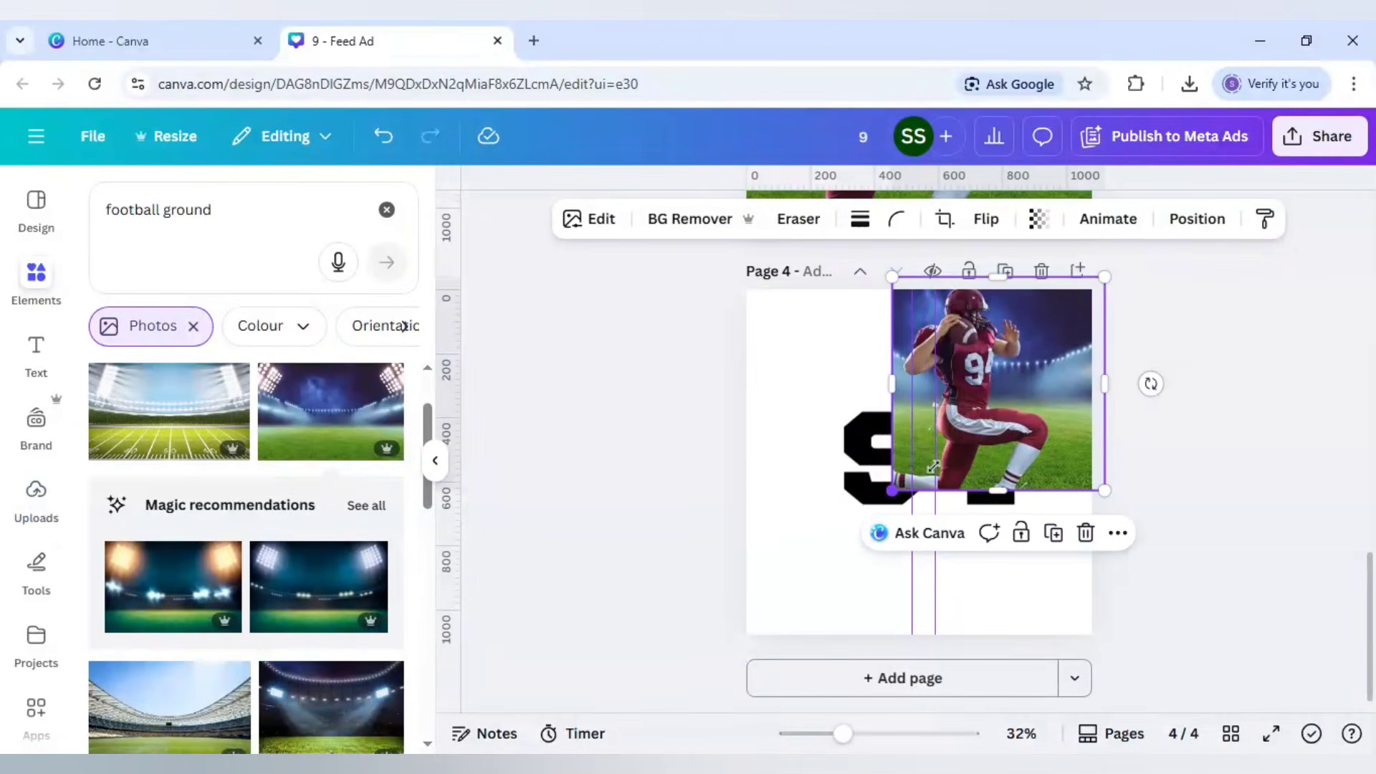
left_click_drag(904, 503, 966, 448)
left_click(893, 472)
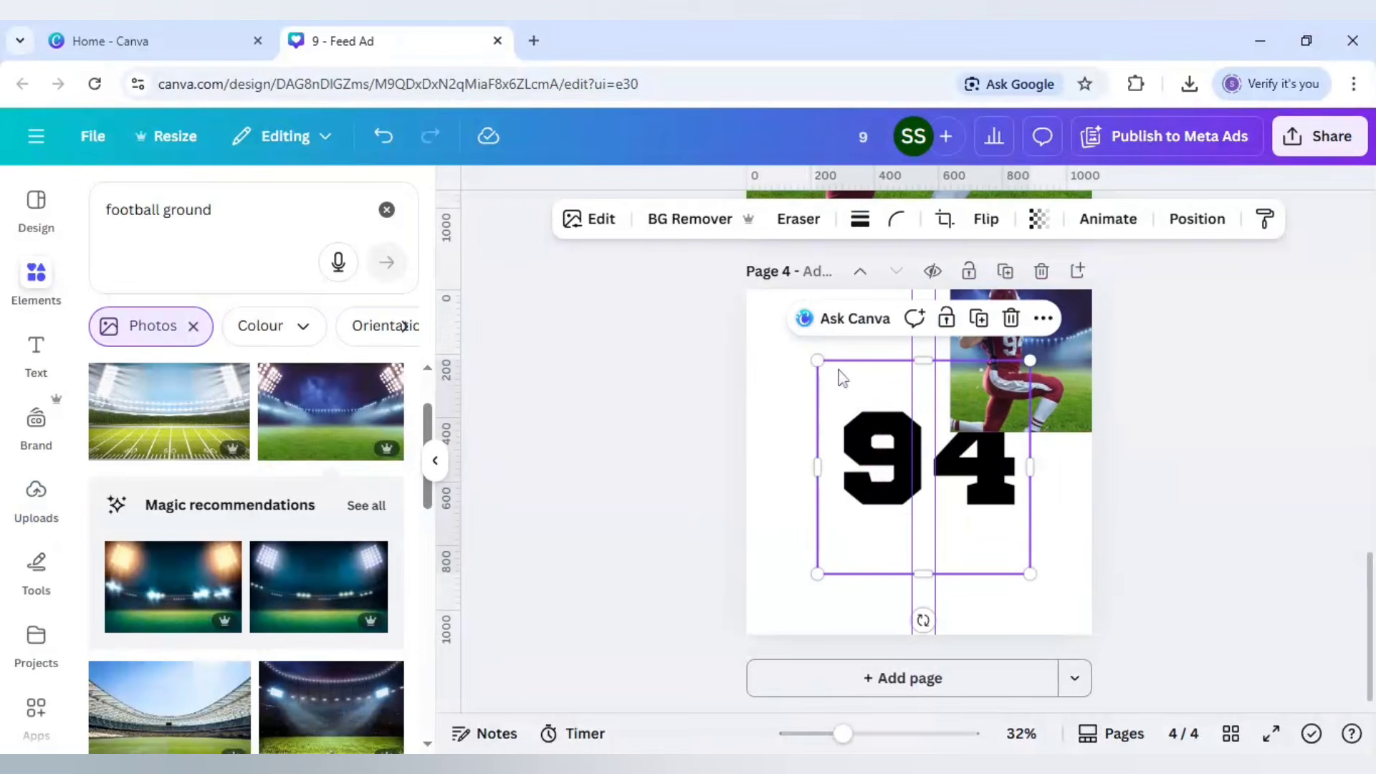
left_click_drag(862, 413, 869, 425)
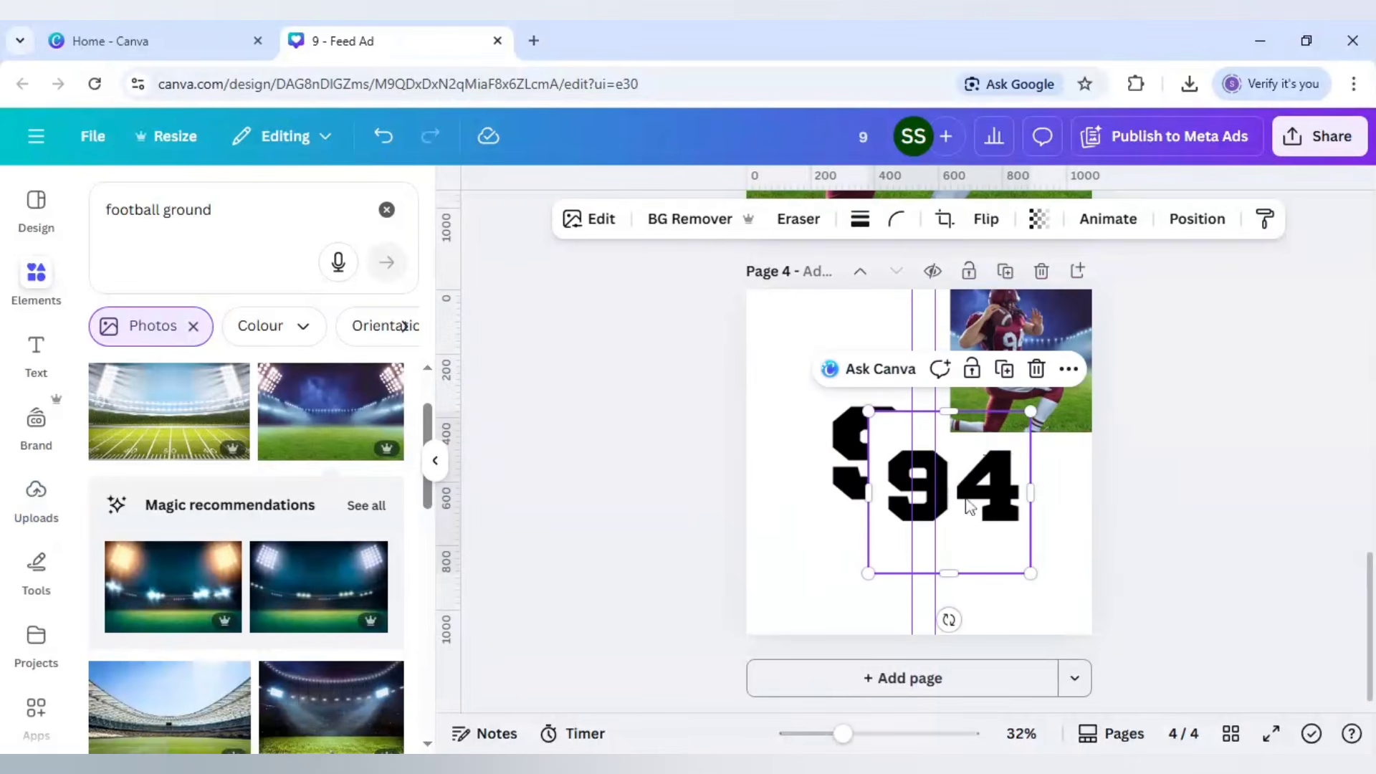
left_click_drag(970, 507, 1030, 550)
Step: Move the larger 94 image to page 4's upper left, flush with the page's left edge
left_click(863, 458)
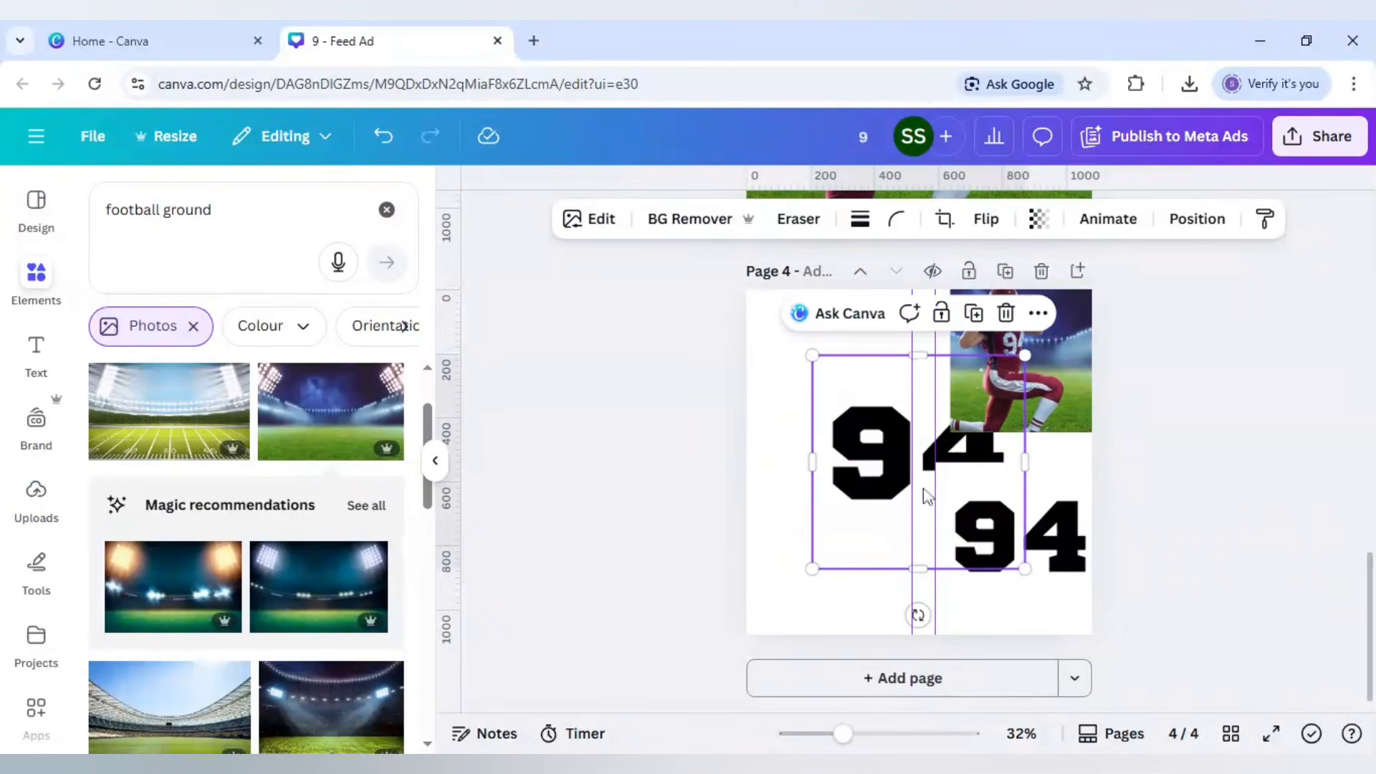
left_click_drag(863, 458, 802, 404)
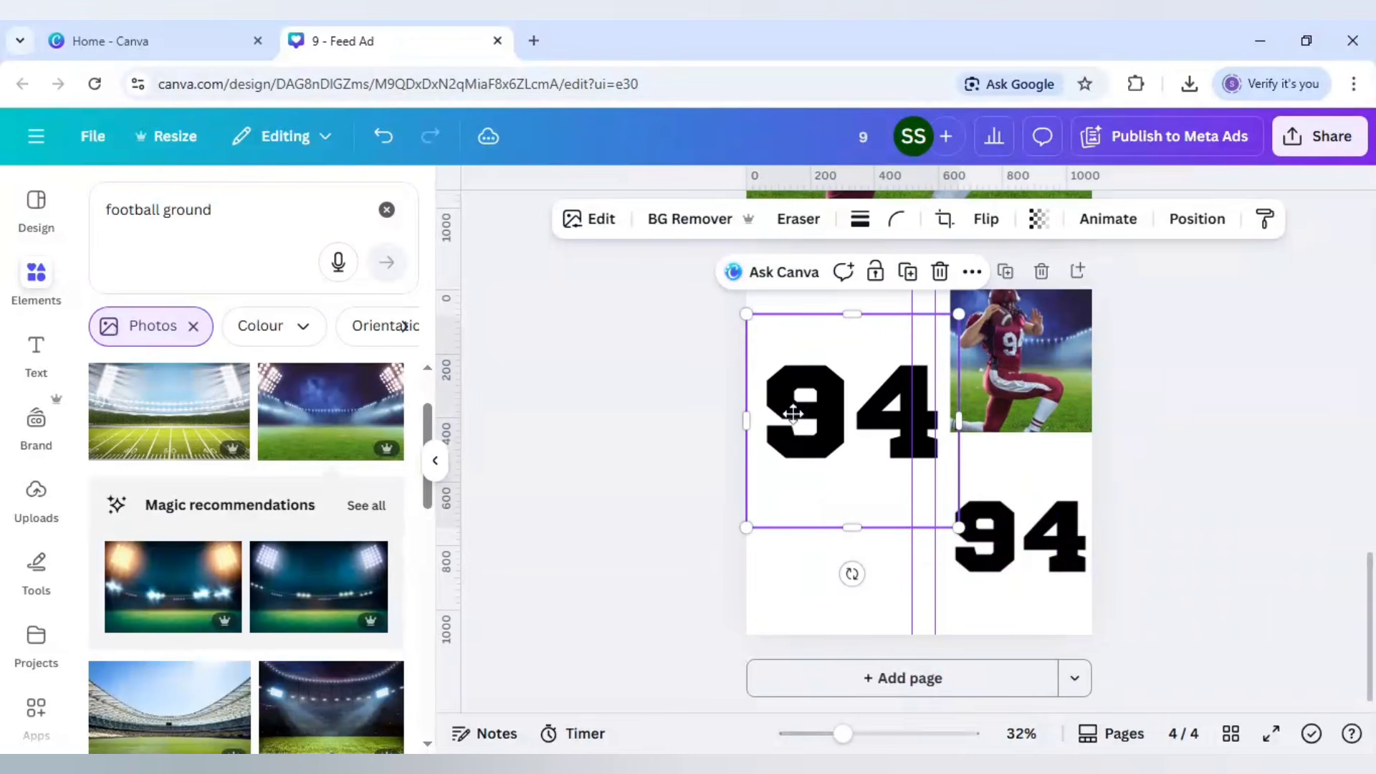
left_click(618, 480)
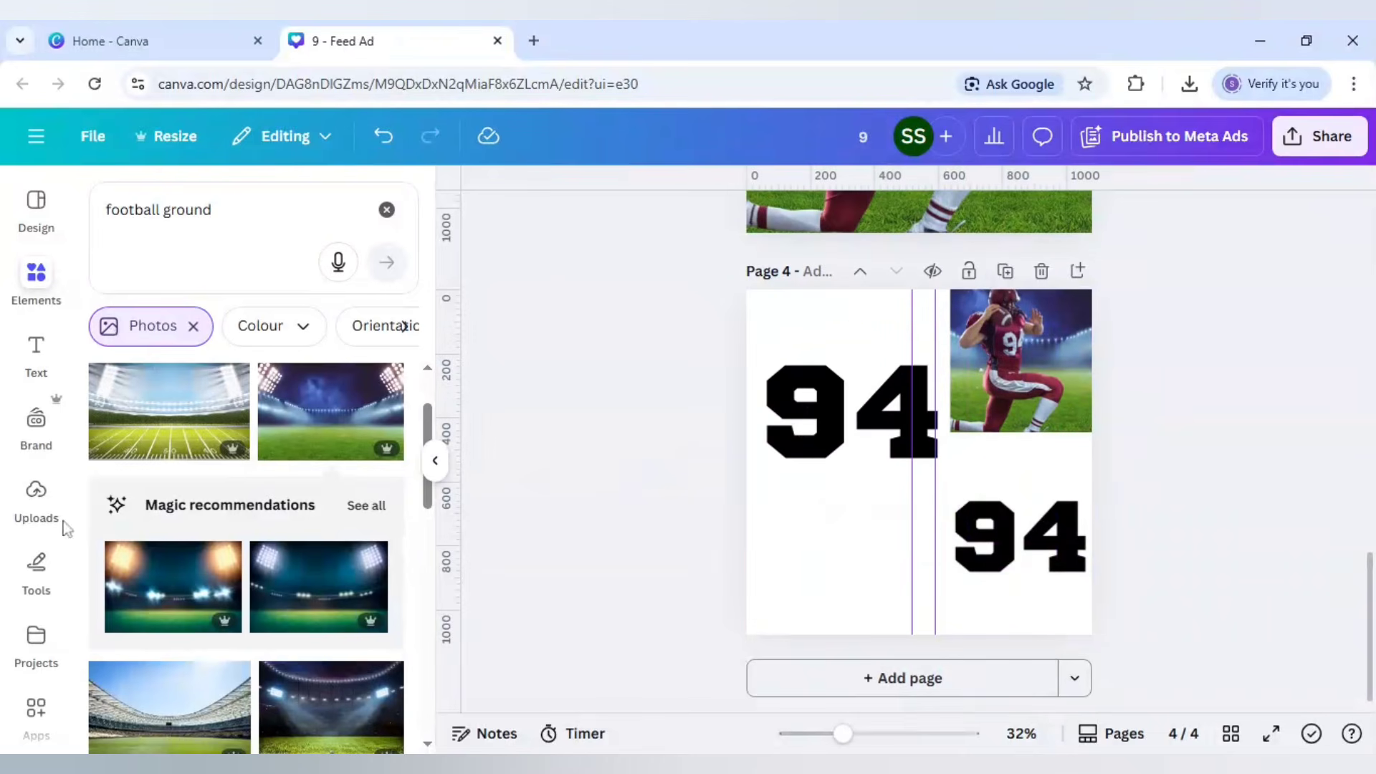
Step: Find the Blend Image app with the search term "blend" and set page 4's smaller 94 image as its bottom layer
scroll(38, 724, "down", 1)
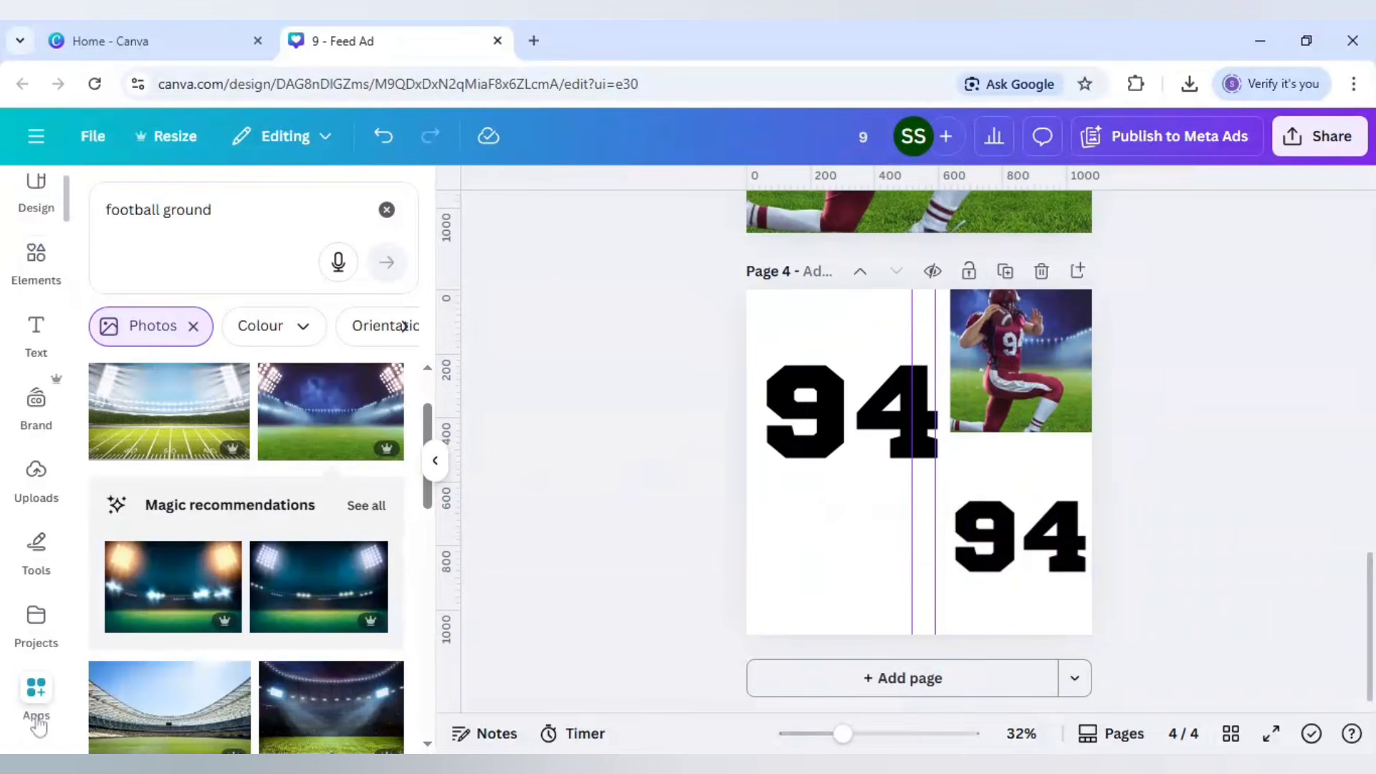
left_click(39, 725)
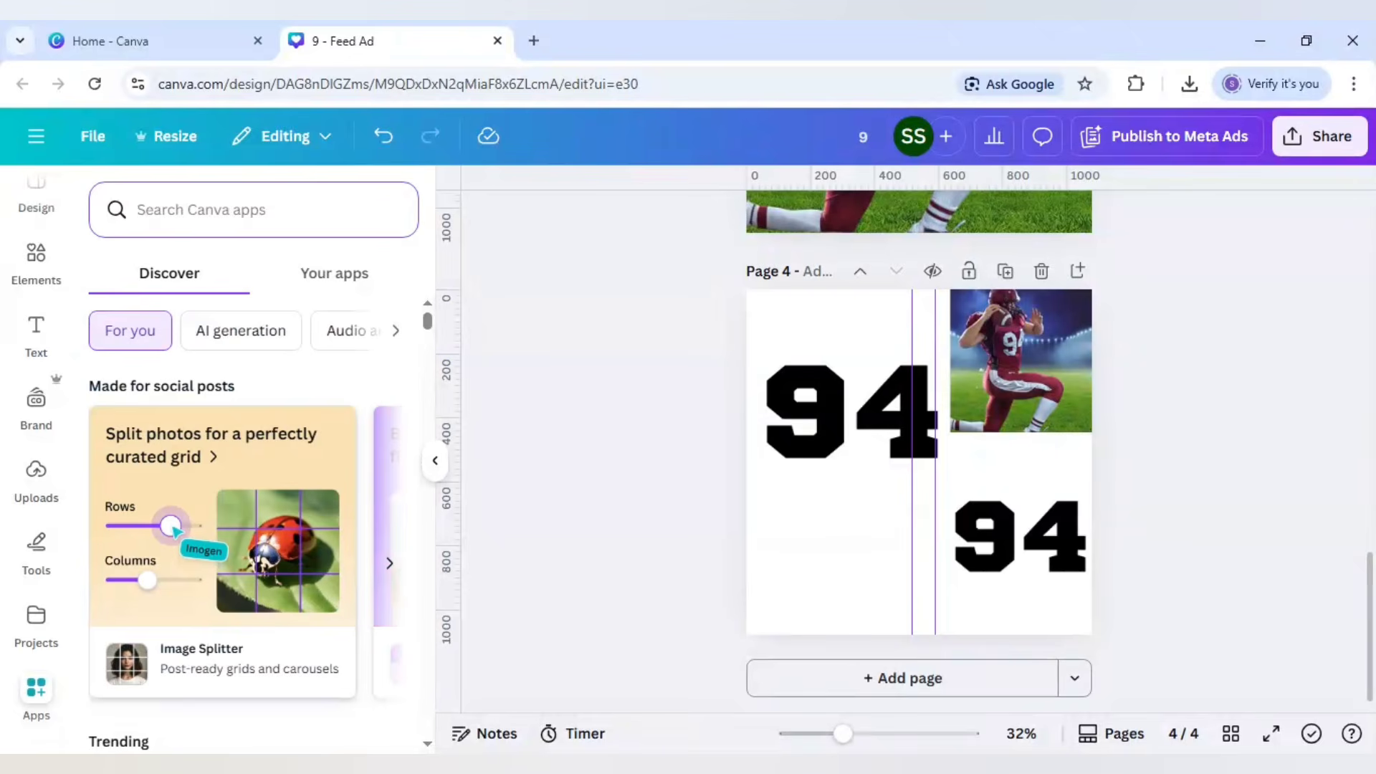
type("blend")
key("Return")
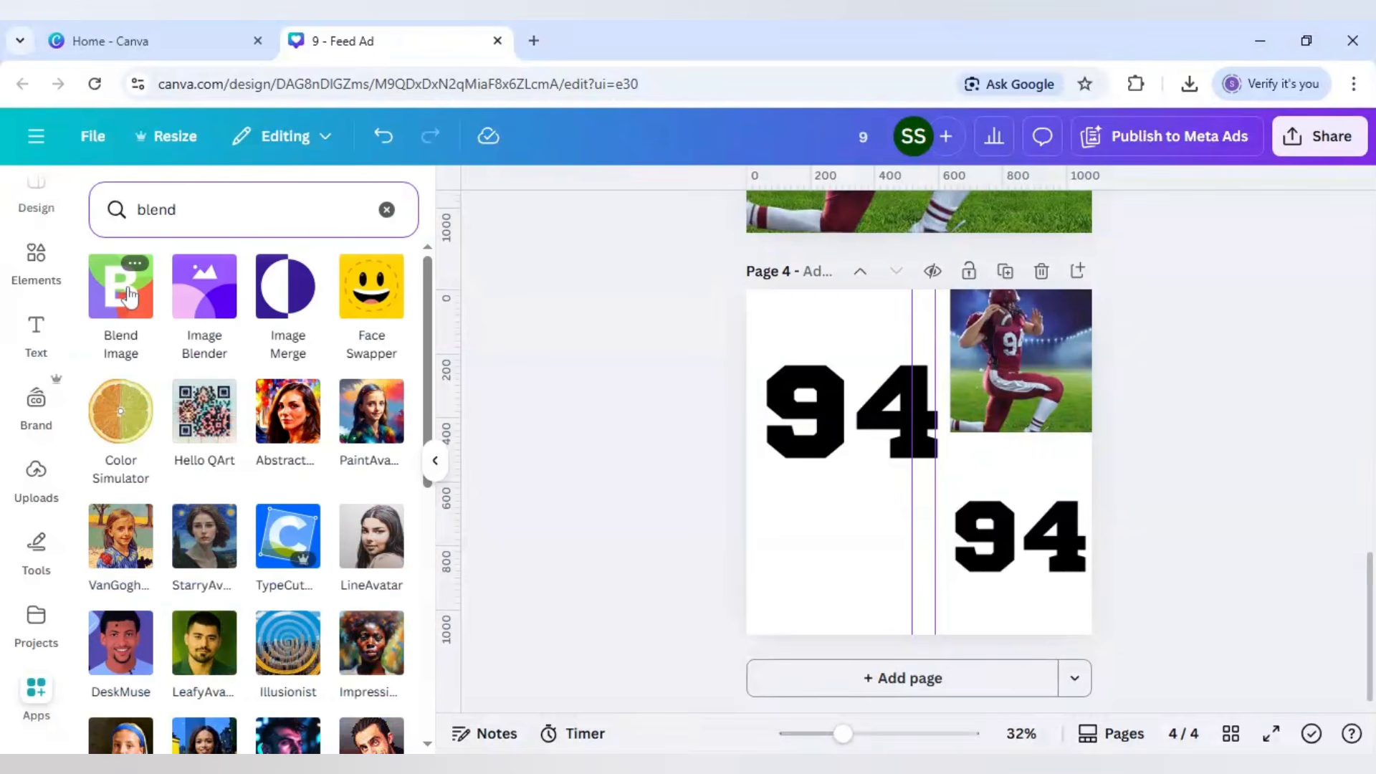
left_click(128, 295)
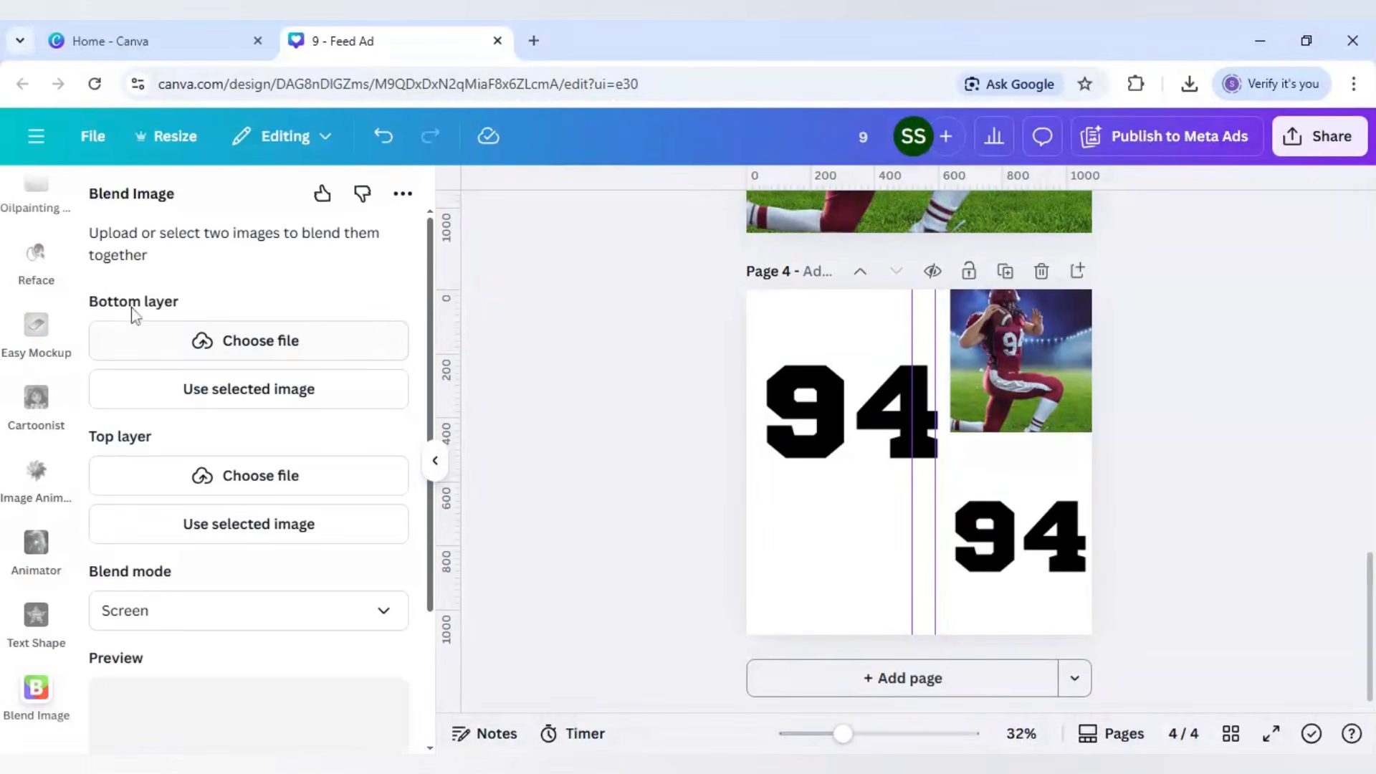
left_click(1043, 534)
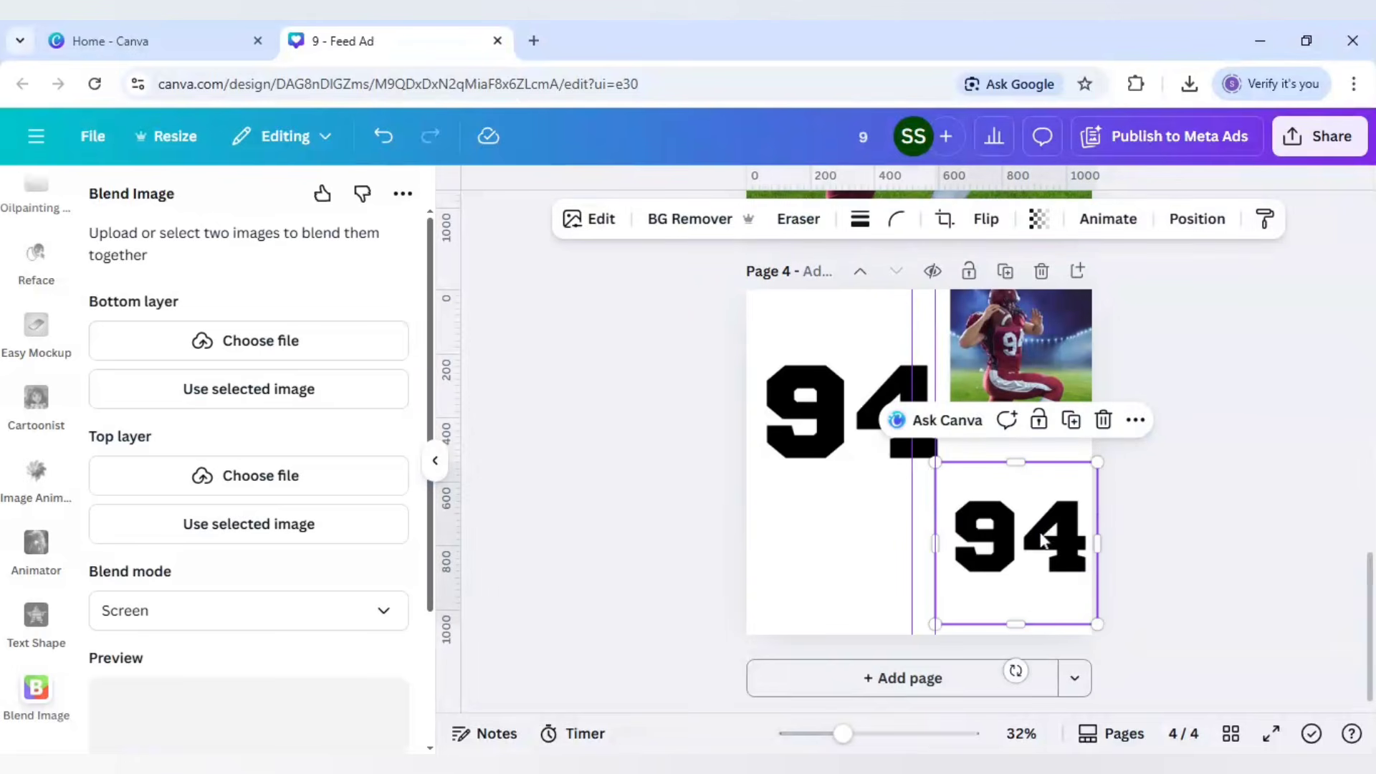
left_click(322, 390)
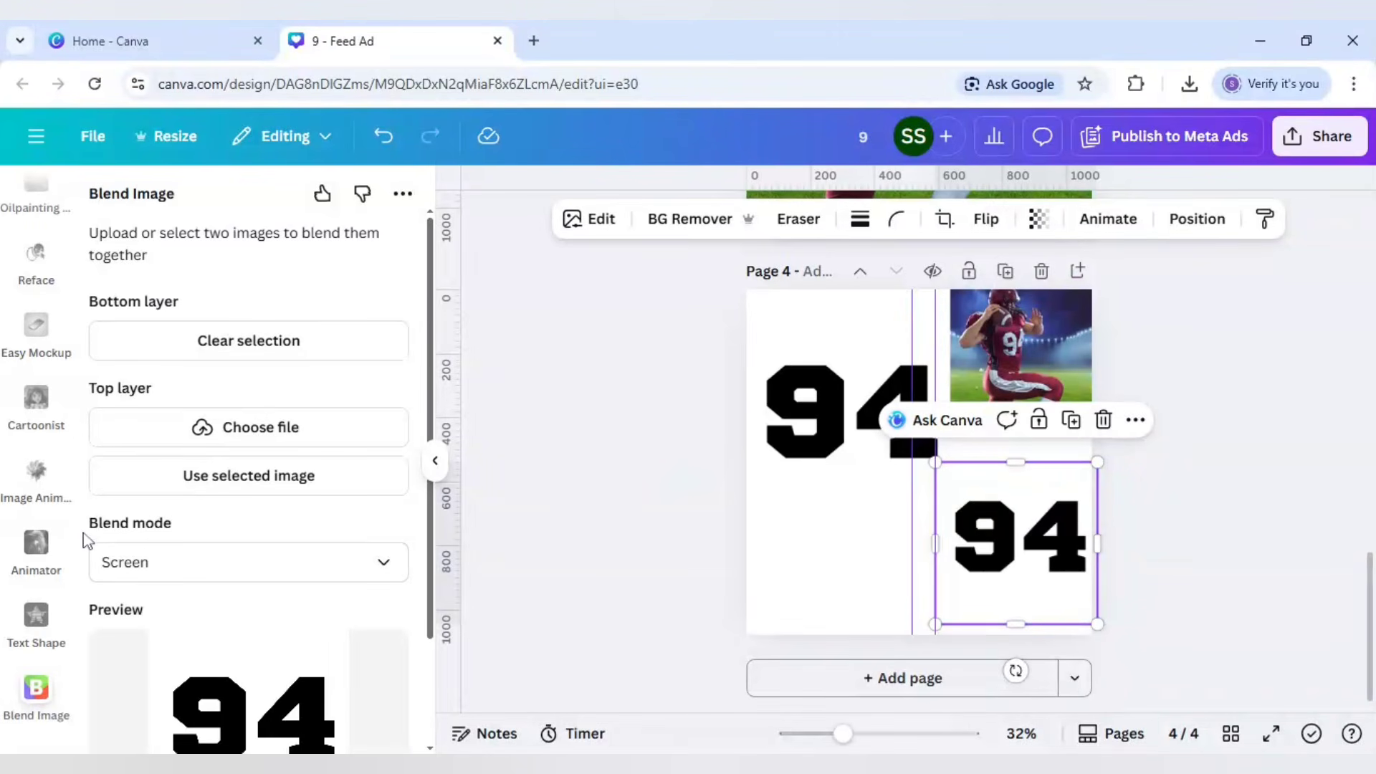
left_click(172, 562)
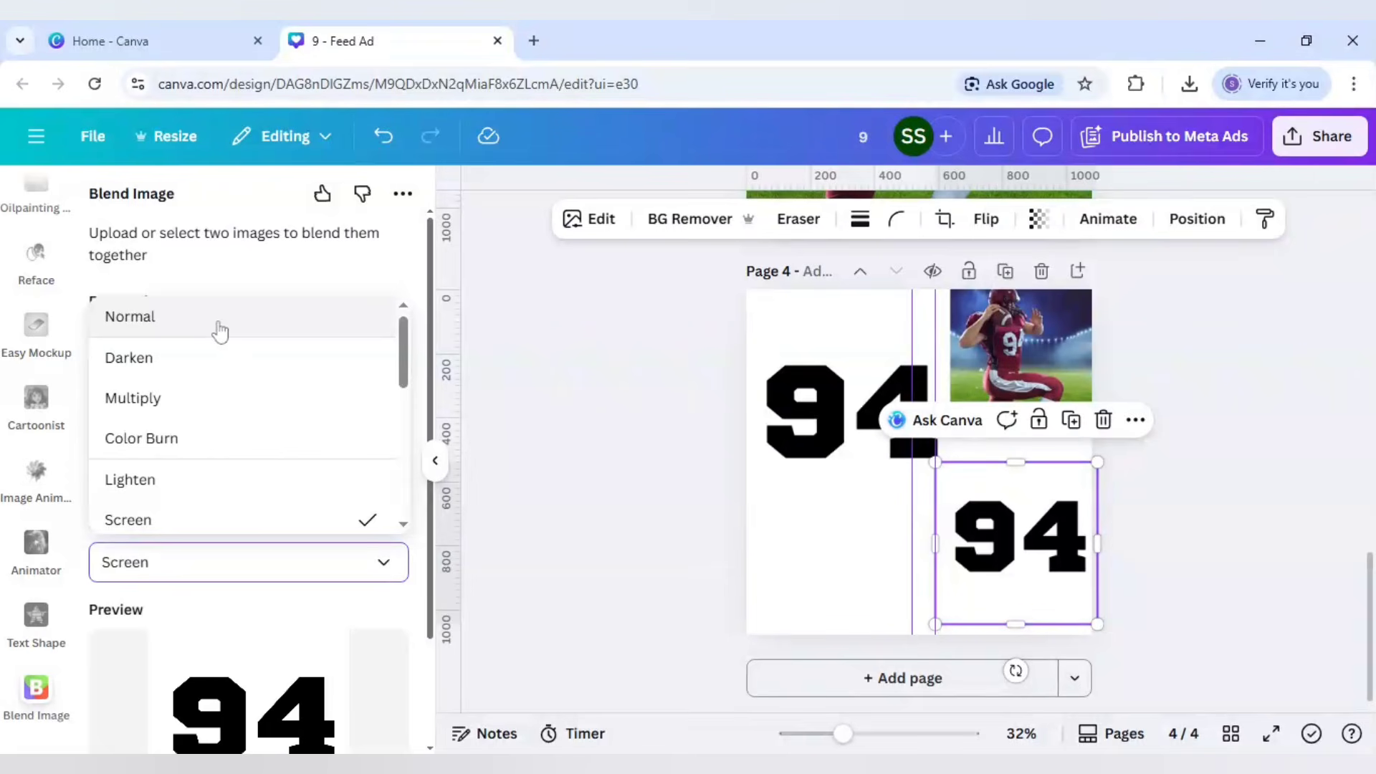
left_click(217, 324)
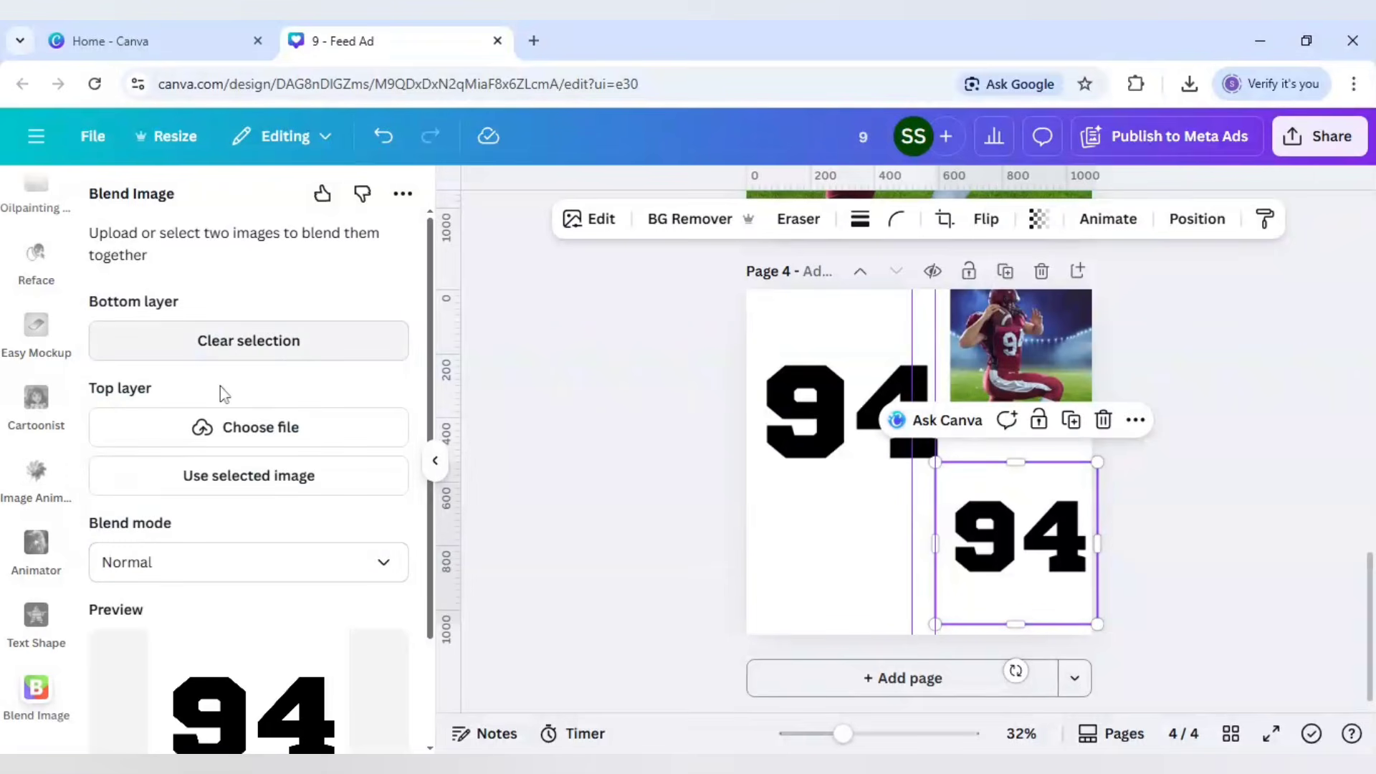
left_click(216, 565)
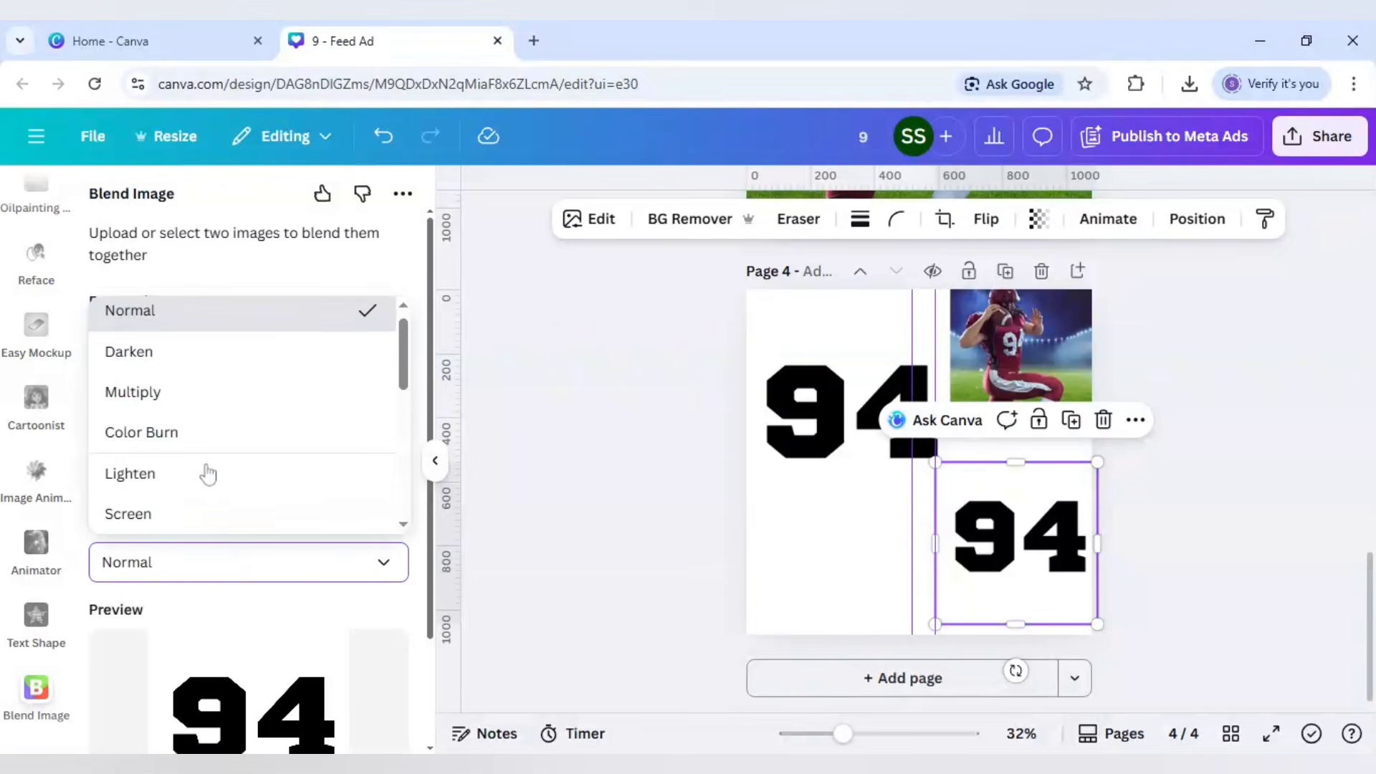
left_click(179, 513)
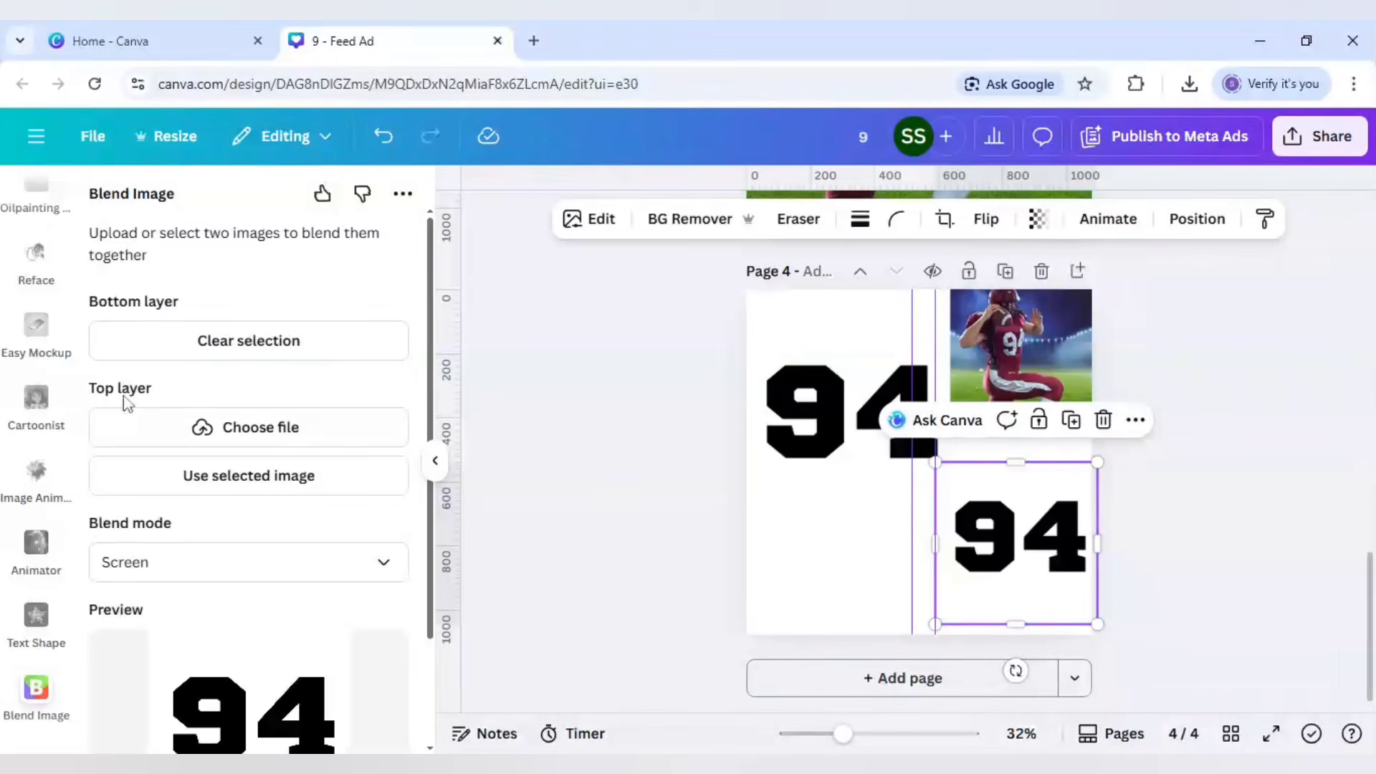
Step: Use the player image as the top layer and place the Screen blend on a new page 5, enlarged to fill the page
left_click(1034, 358)
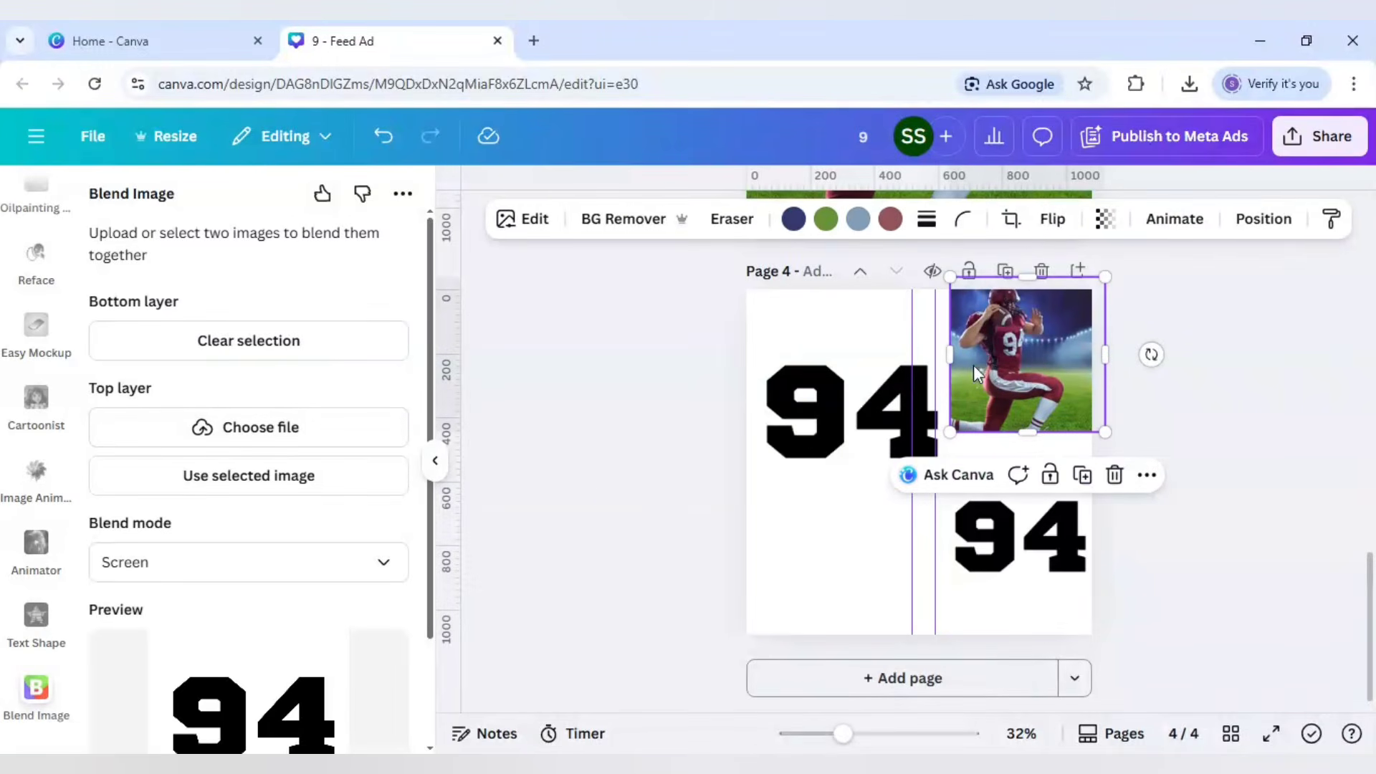
left_click(276, 482)
left_click(909, 692)
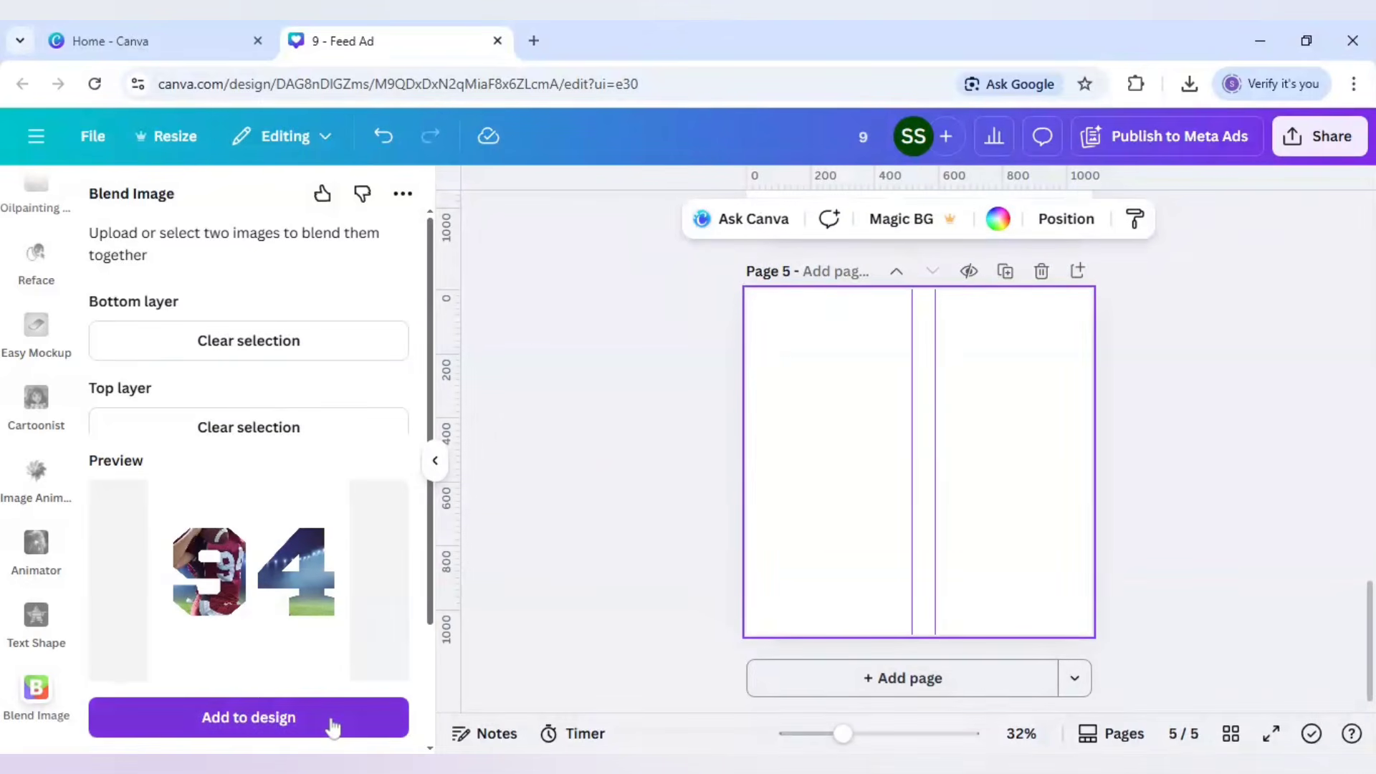
left_click(332, 727)
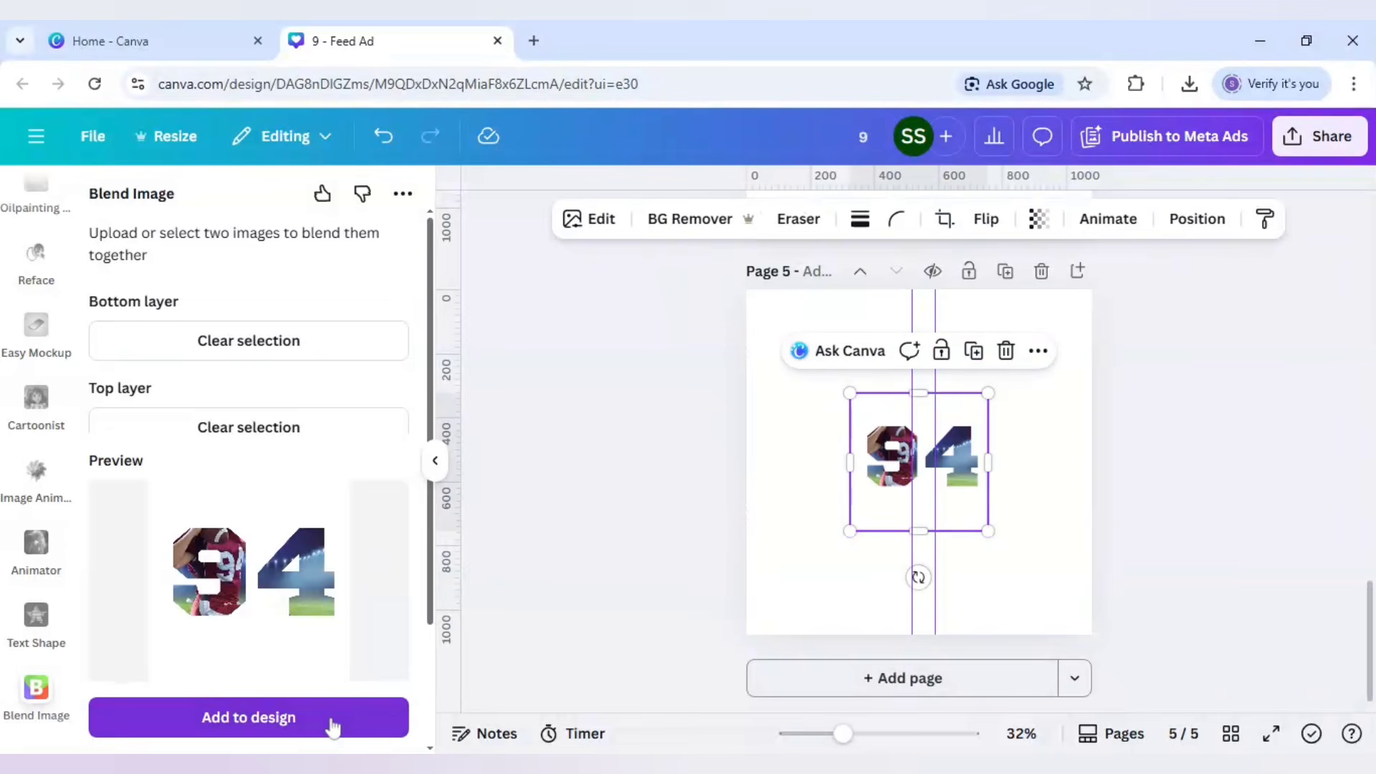
left_click_drag(885, 510, 774, 400)
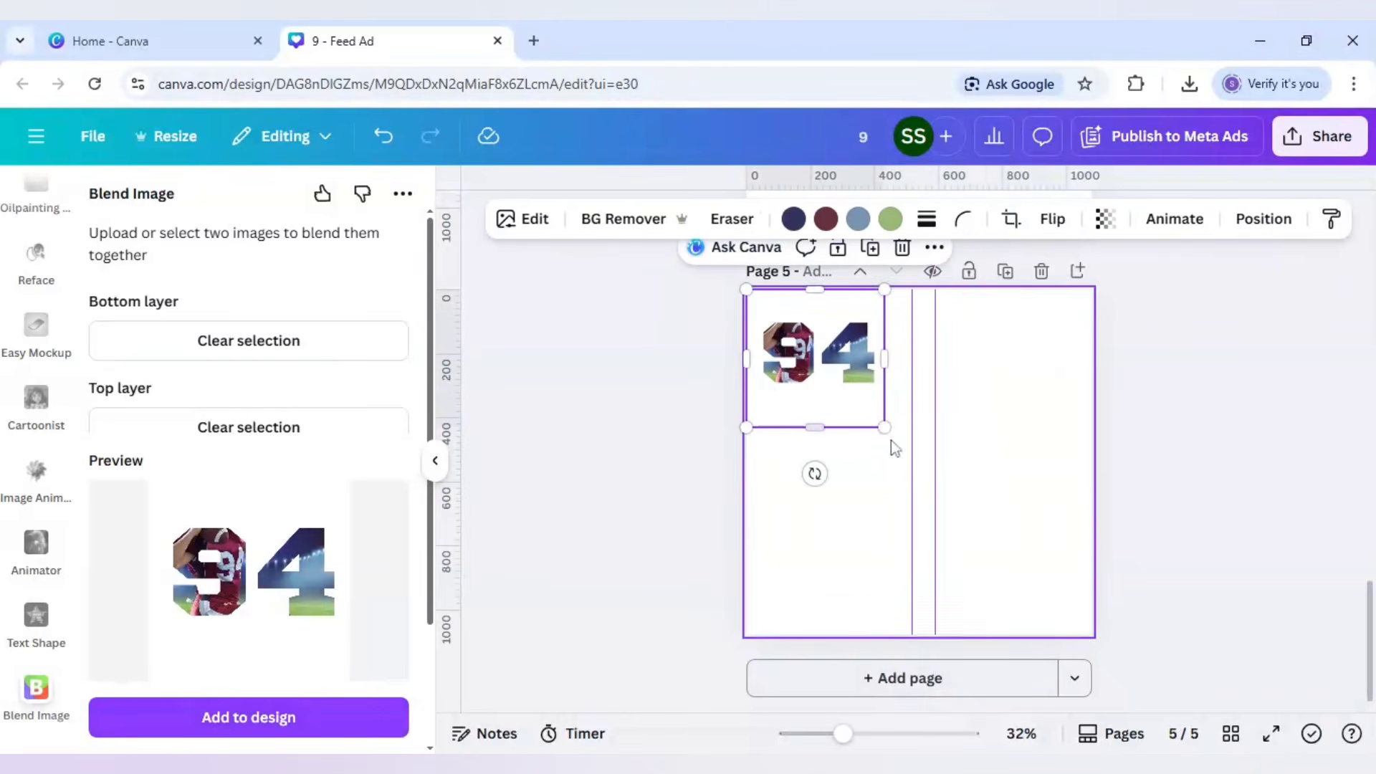
left_click_drag(885, 426, 1079, 653)
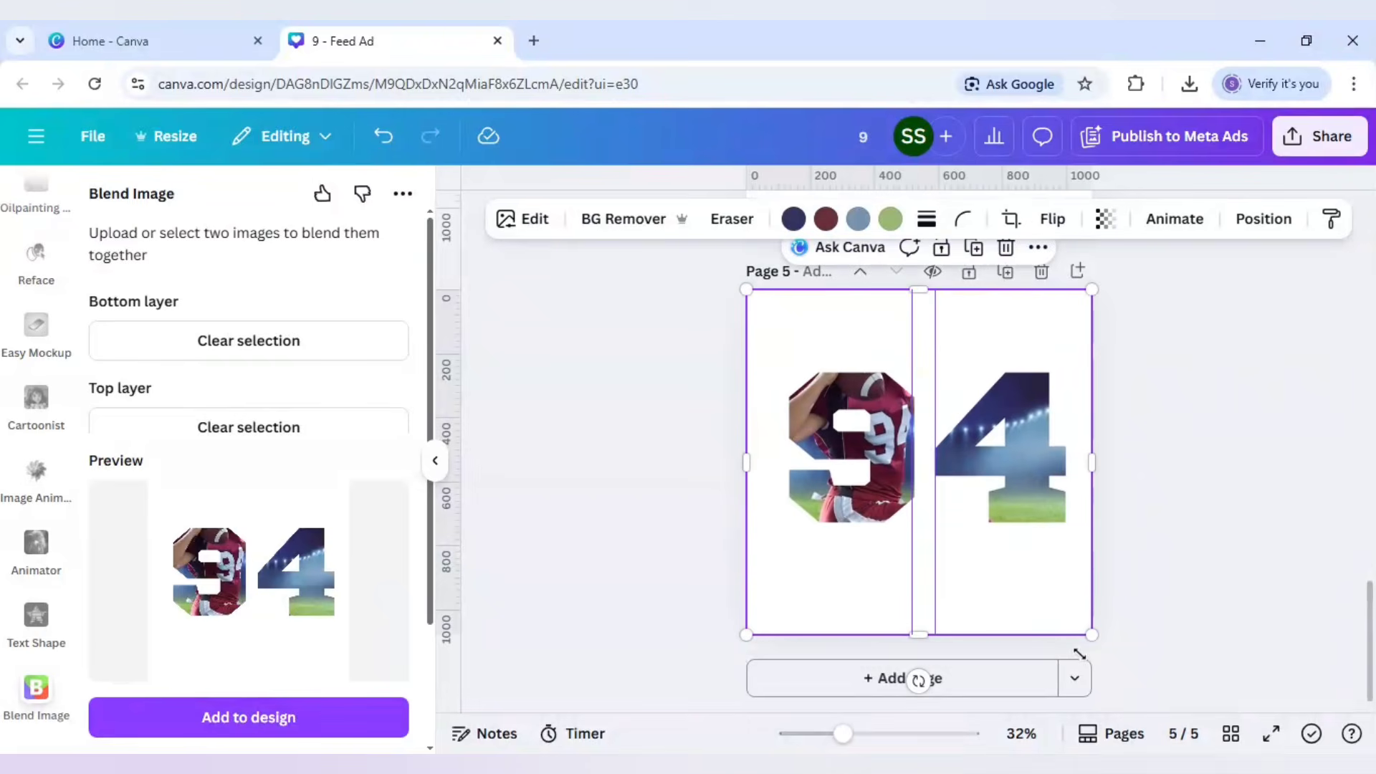
Step: Add a page 6 and replace the blend's bottom layer with the larger 94 image from page 4
left_click(975, 686)
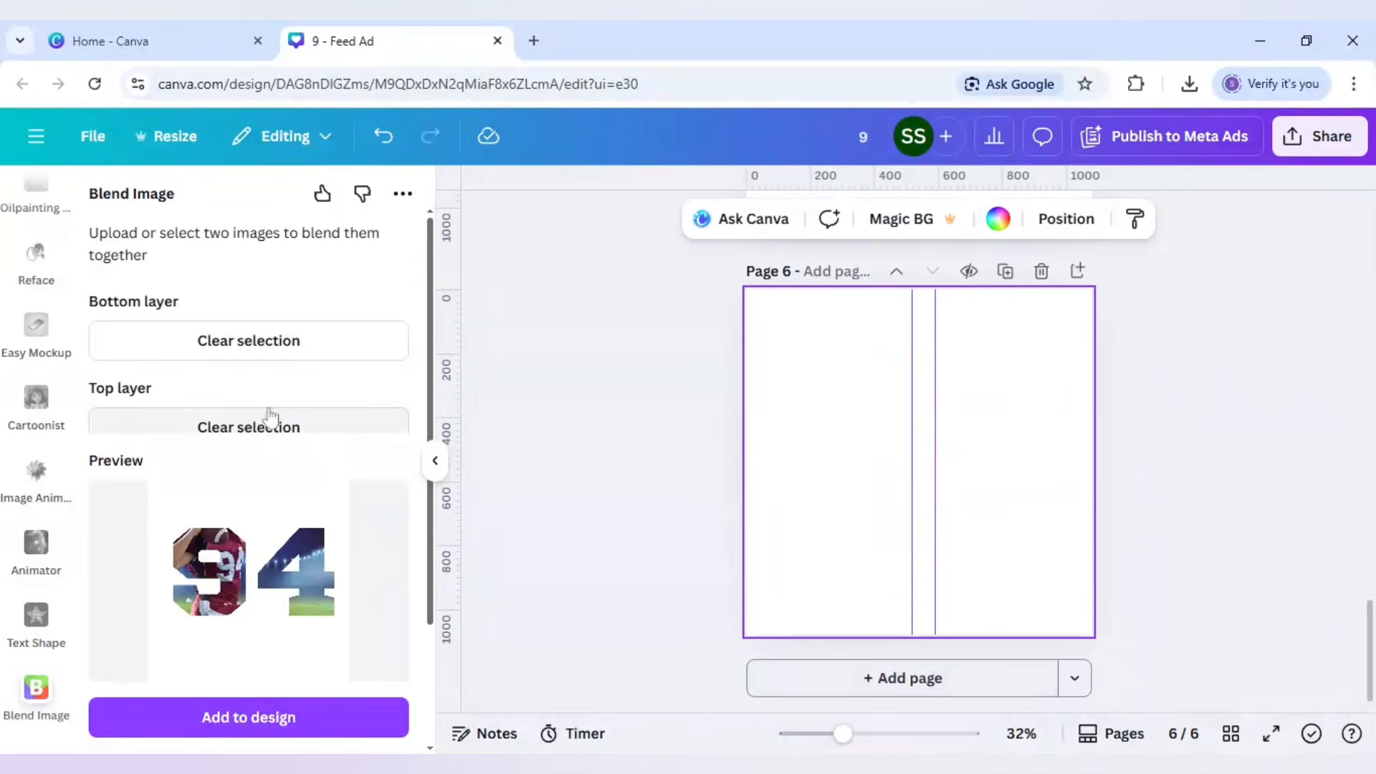
left_click(259, 342)
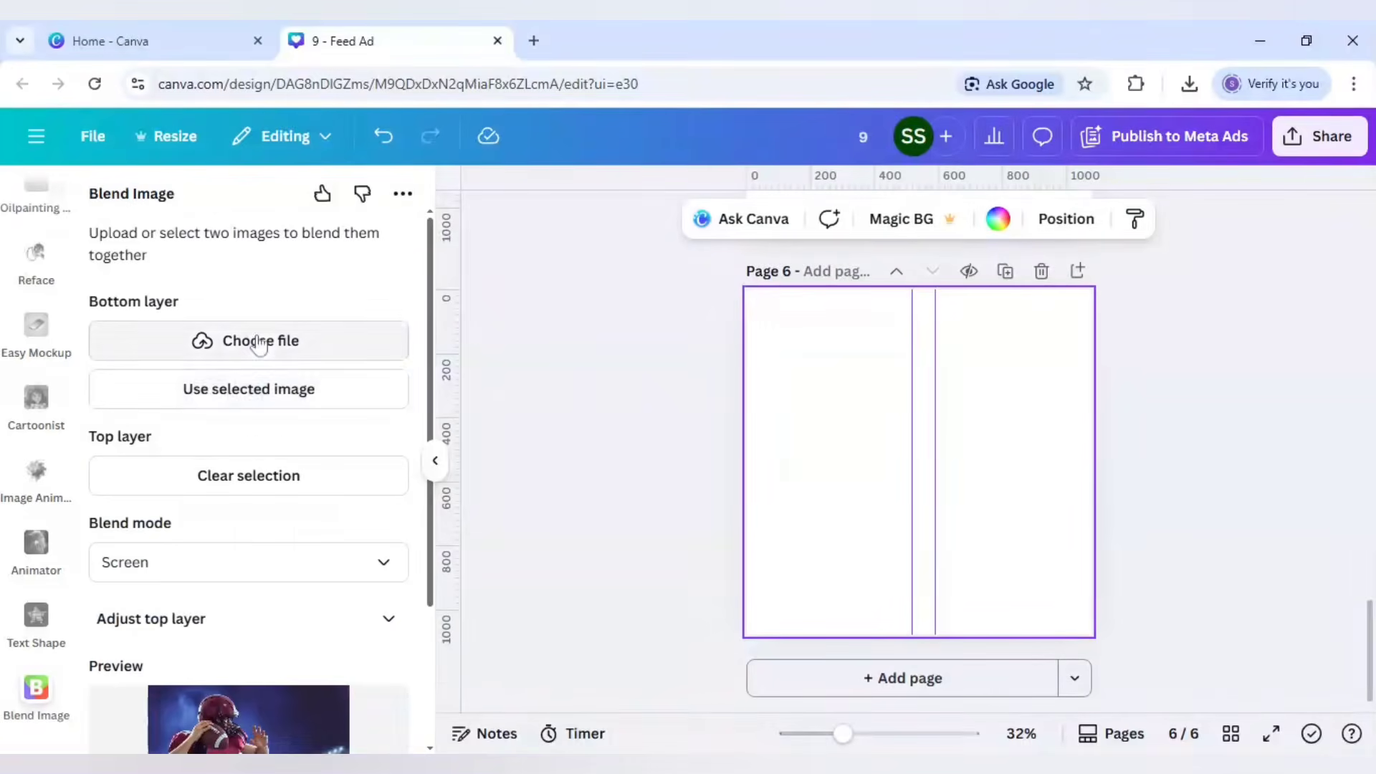
scroll(609, 485, "up", 10)
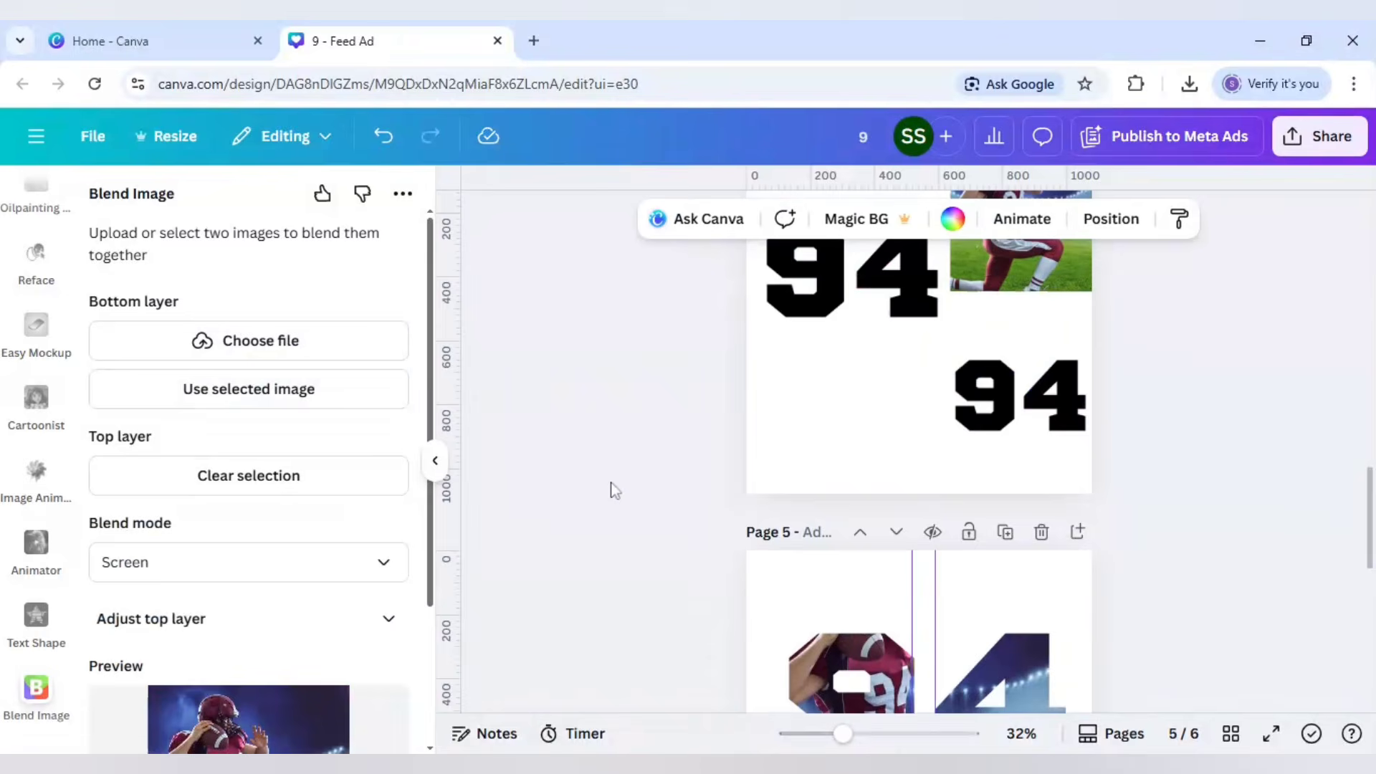
scroll(611, 487, "up", 2)
left_click(807, 423)
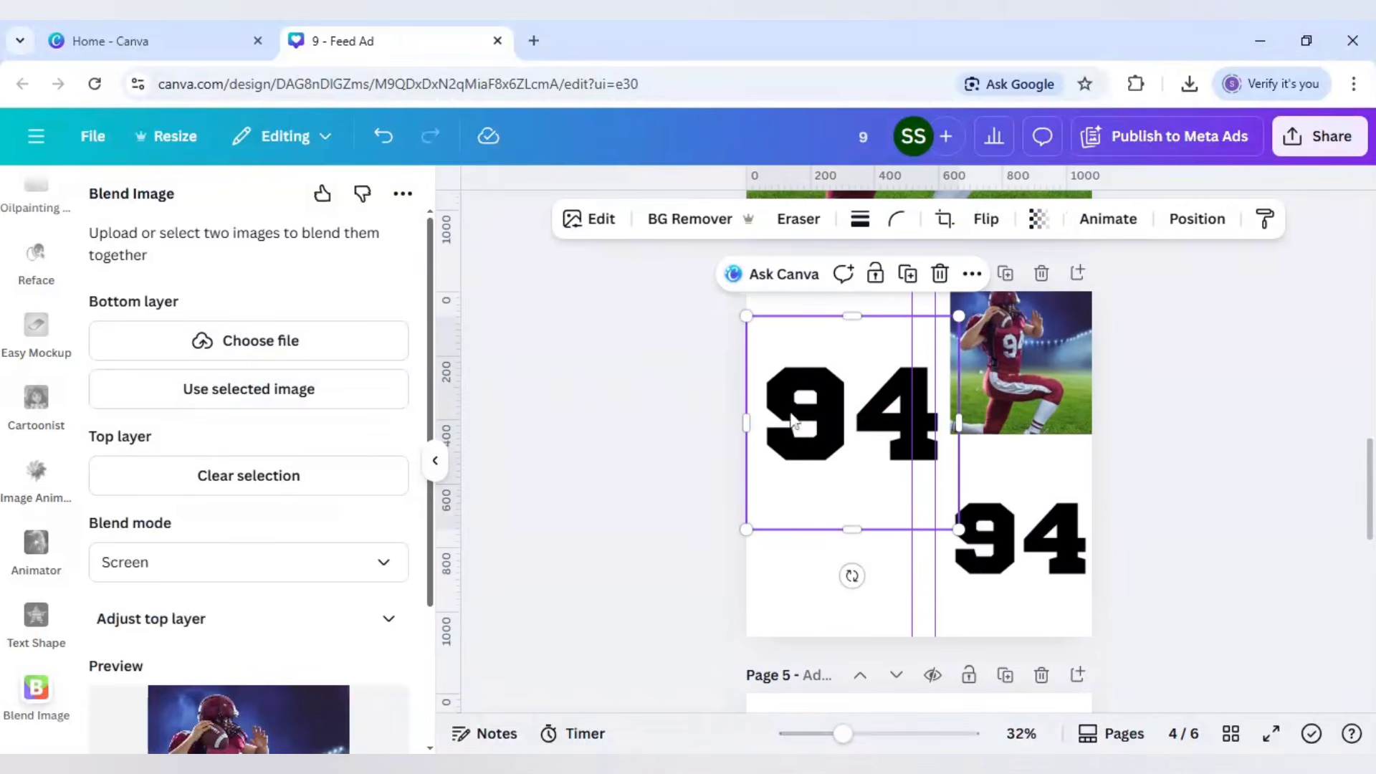
left_click(304, 401)
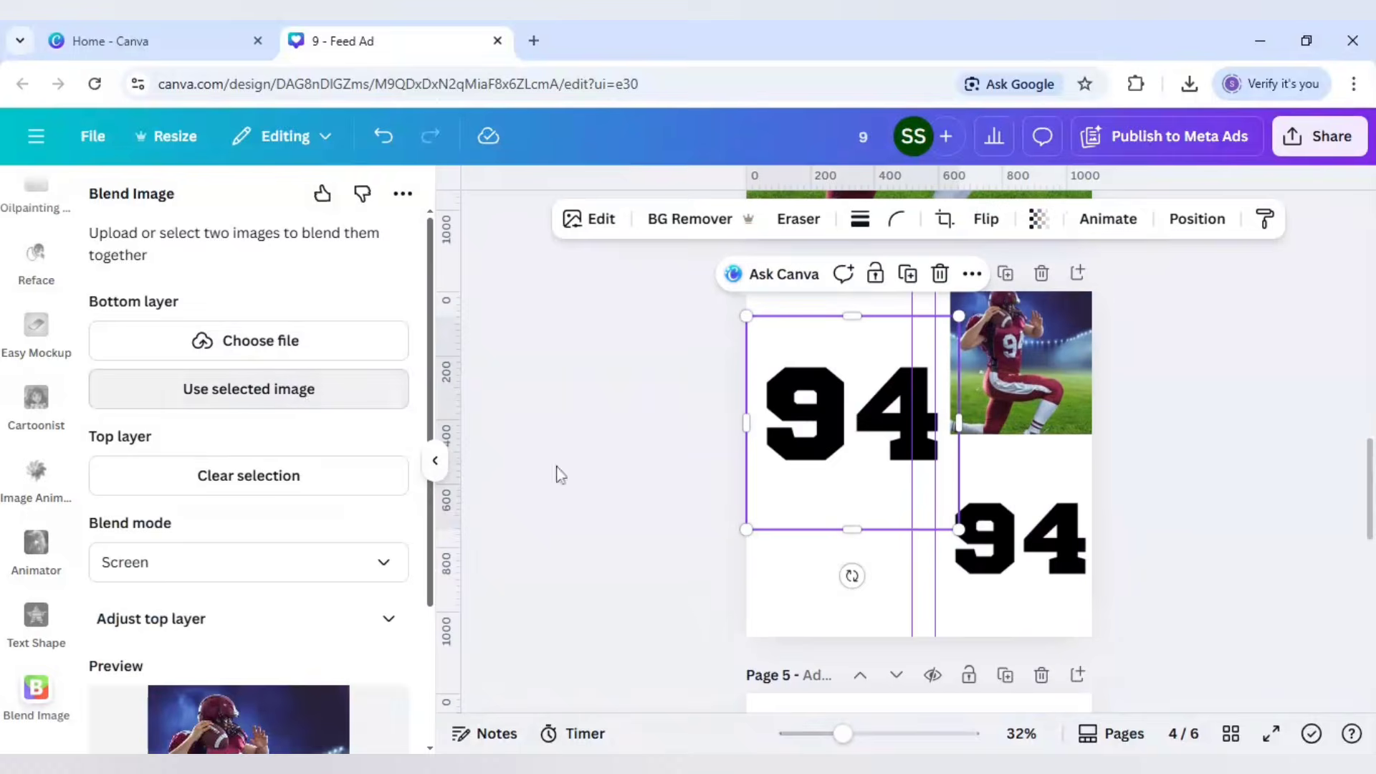
Step: Place the new blended 94 image on page 6 and enlarge it to fill the page
scroll(647, 556, "down", 6)
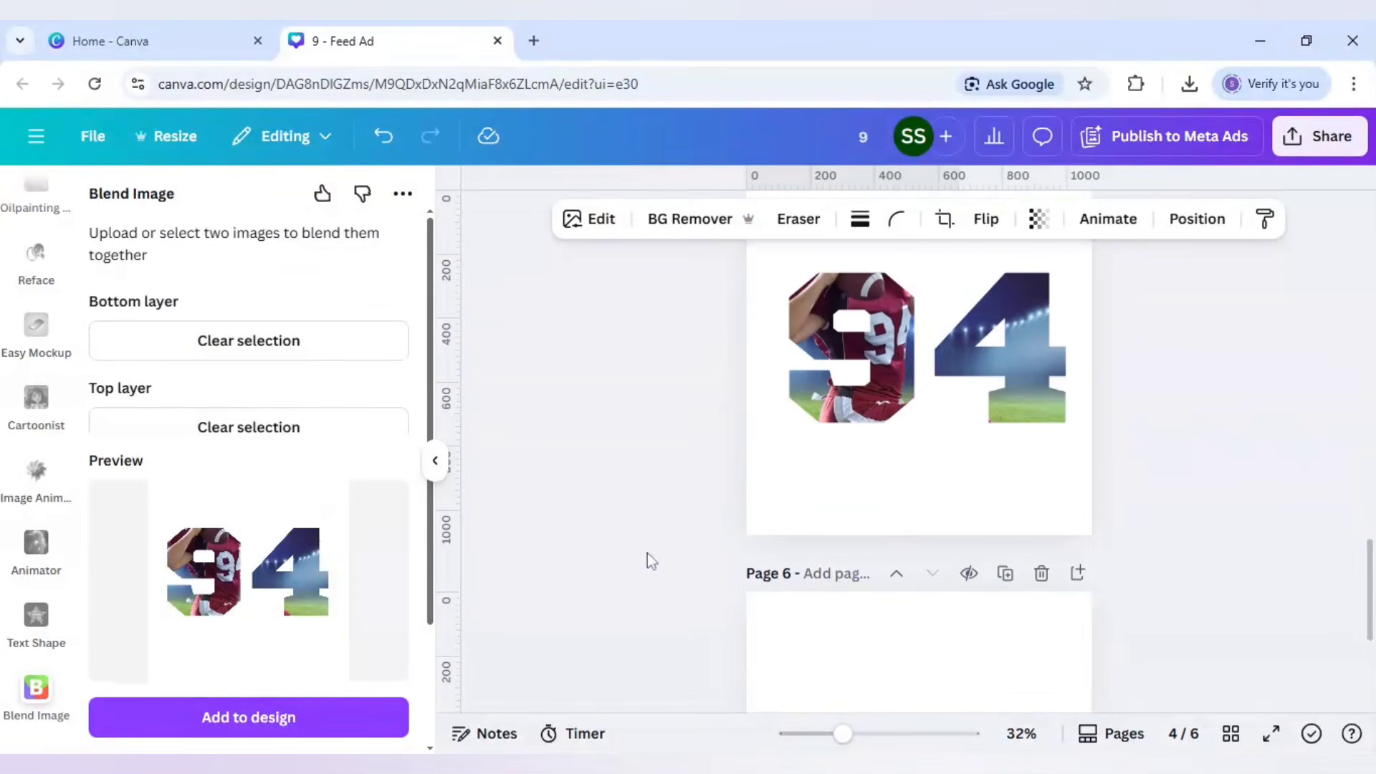
scroll(878, 658, "down", 3)
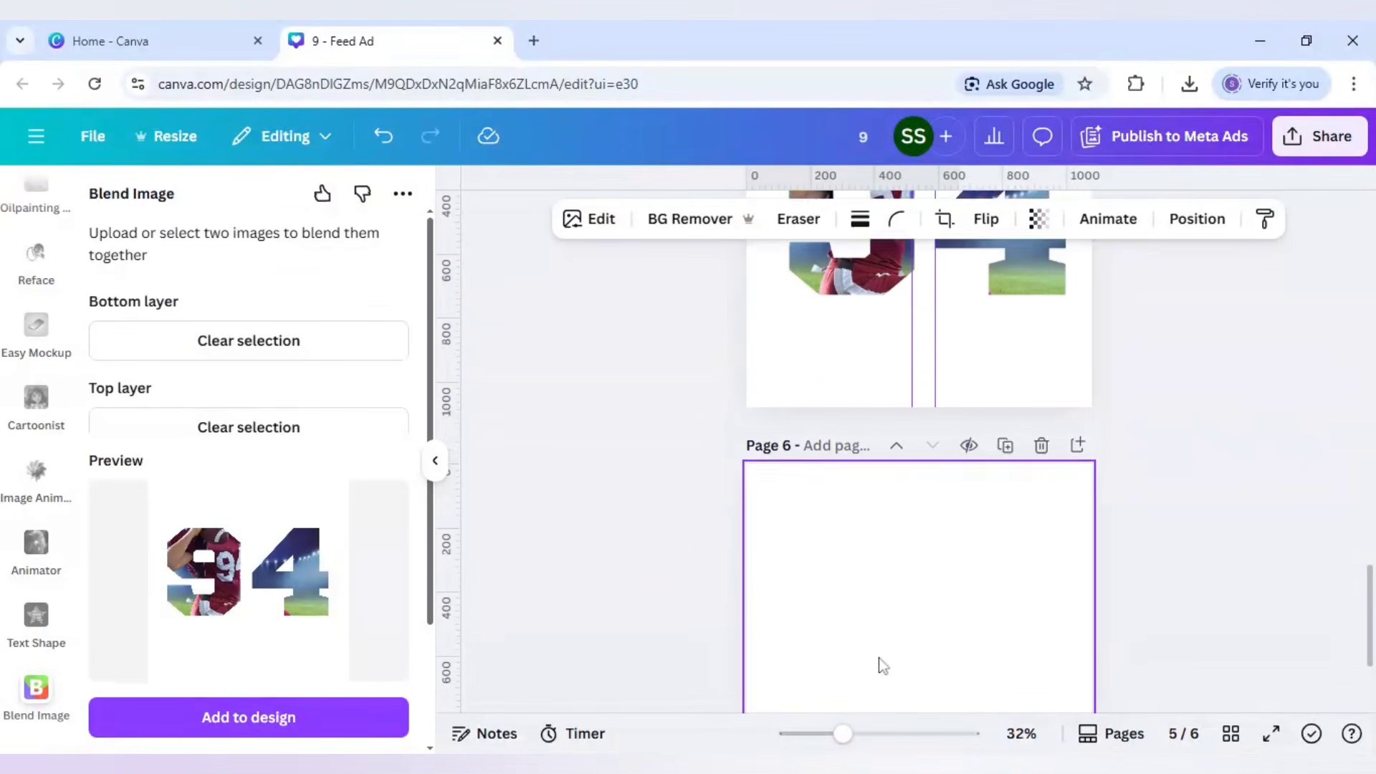
left_click(817, 593)
left_click(322, 704)
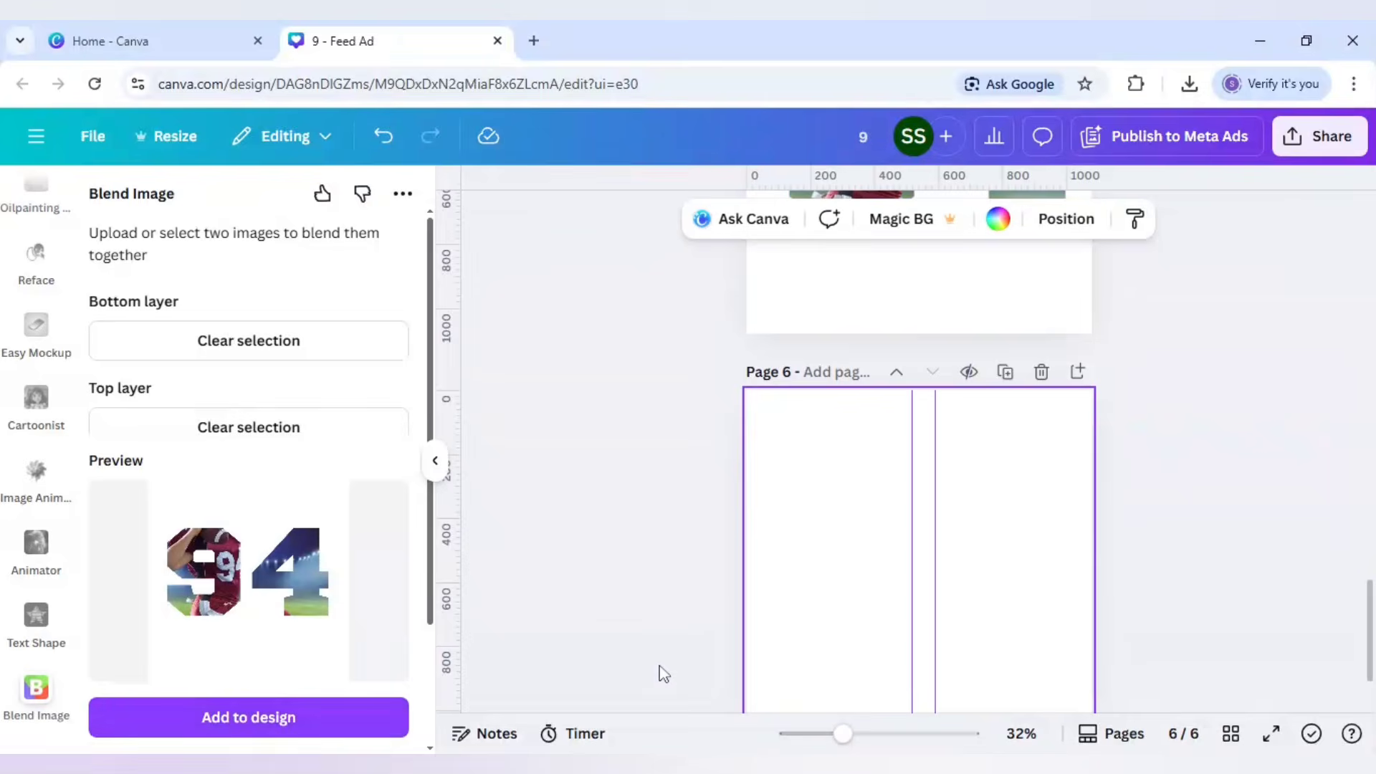
left_click_drag(888, 604, 784, 495)
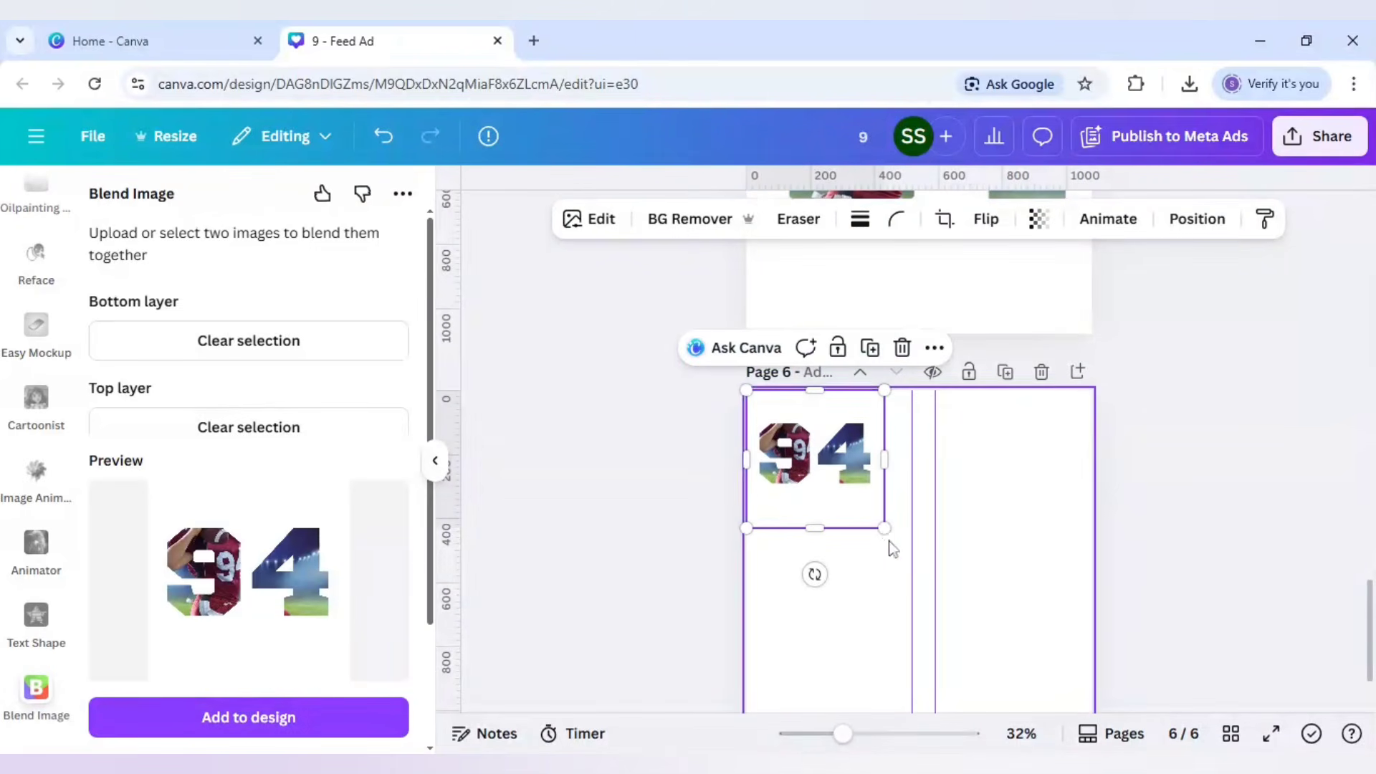
left_click_drag(887, 526, 1122, 731)
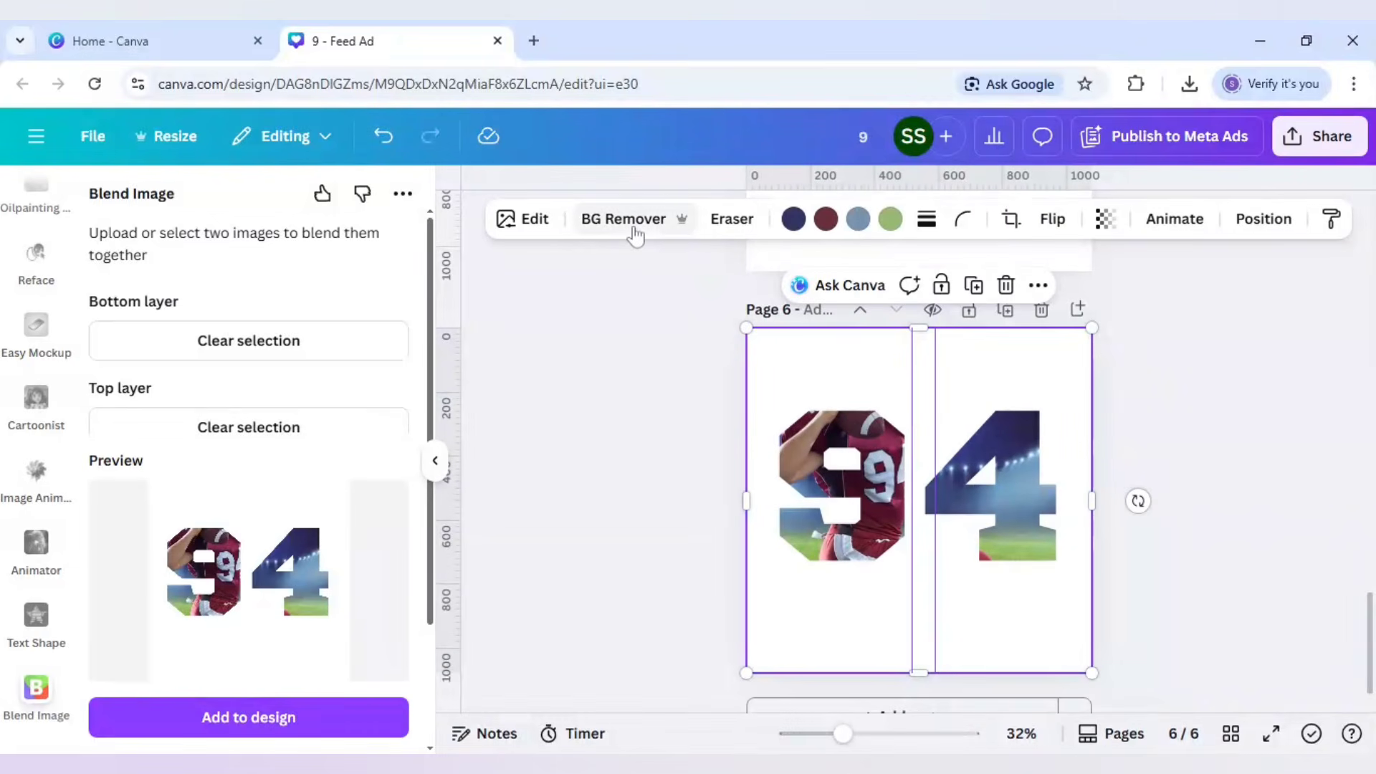
Step: Remove the background from the blended 94 images on pages 6 and 5
left_click(634, 225)
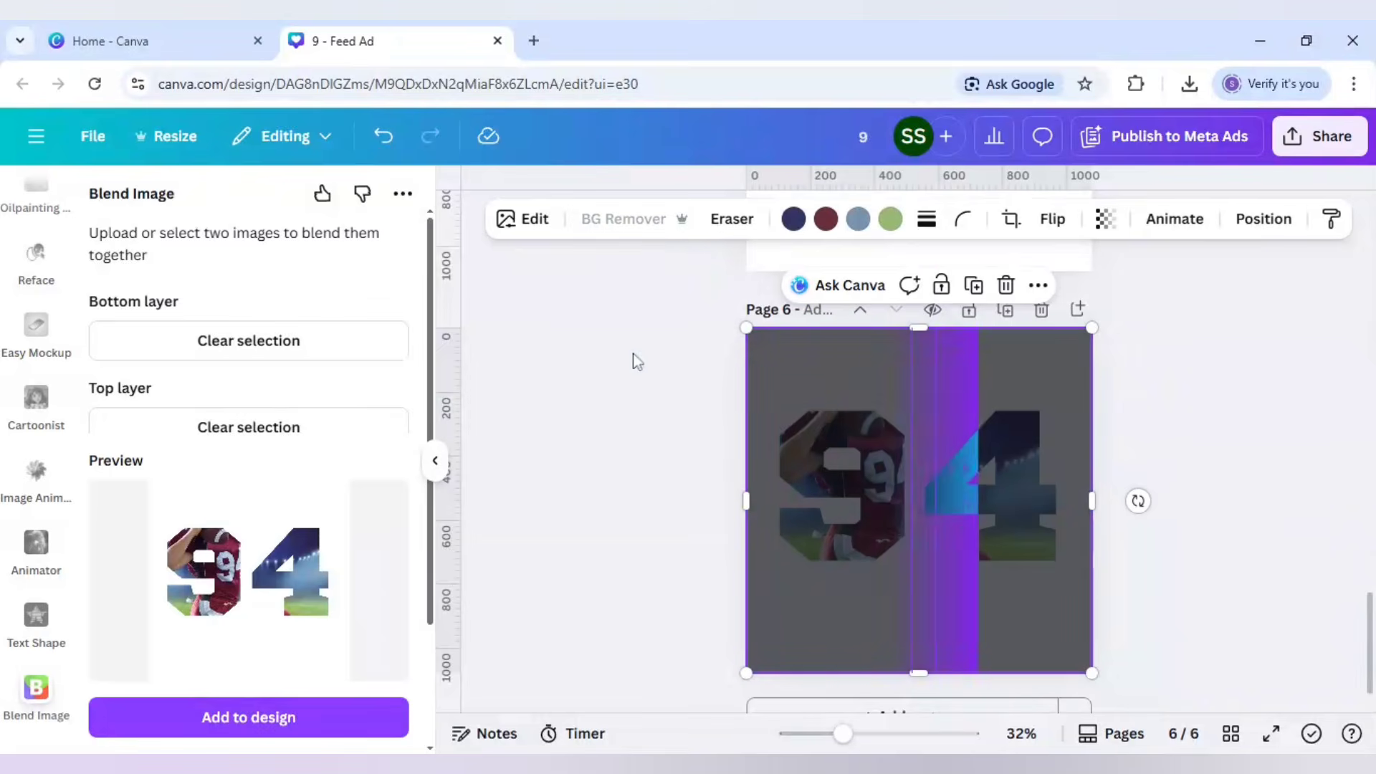
scroll(642, 390, "up", 3)
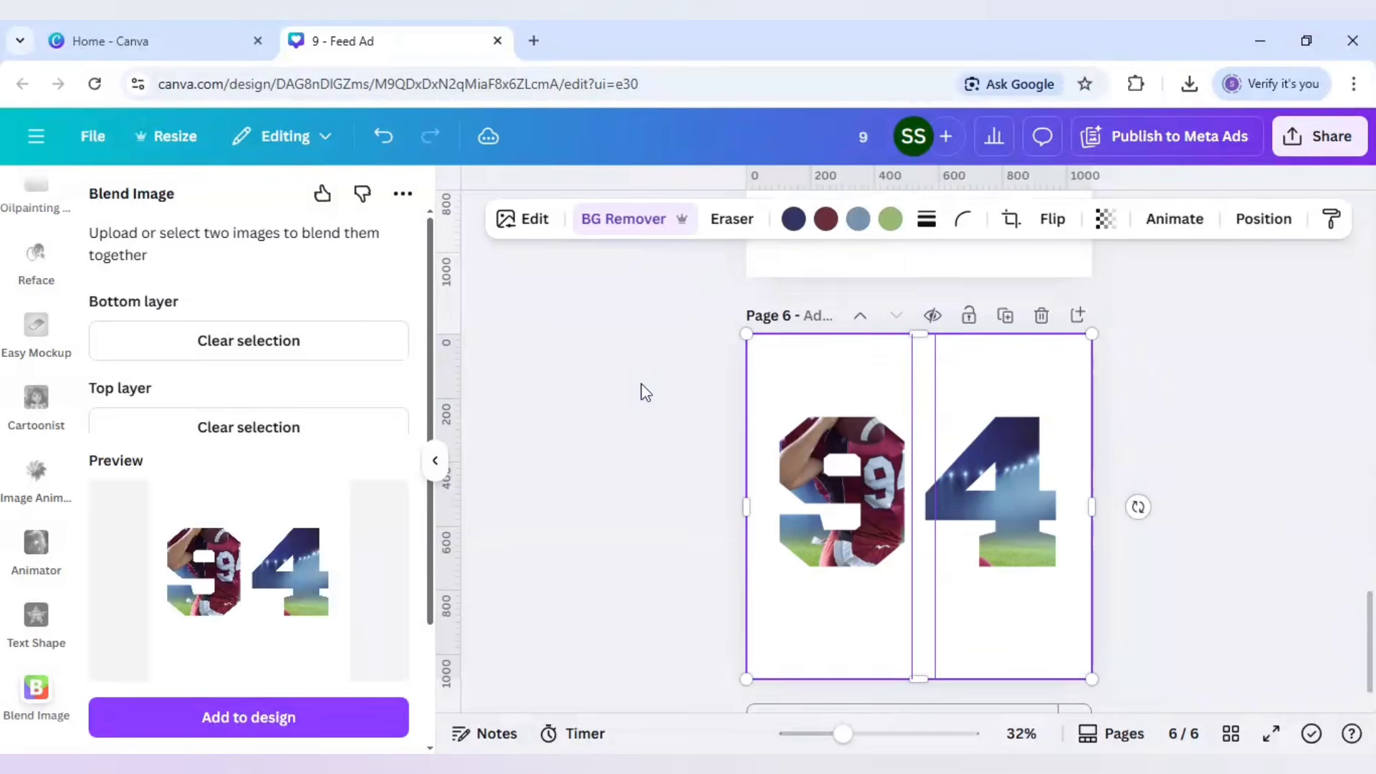
scroll(643, 390, "up", 2)
left_click(854, 459)
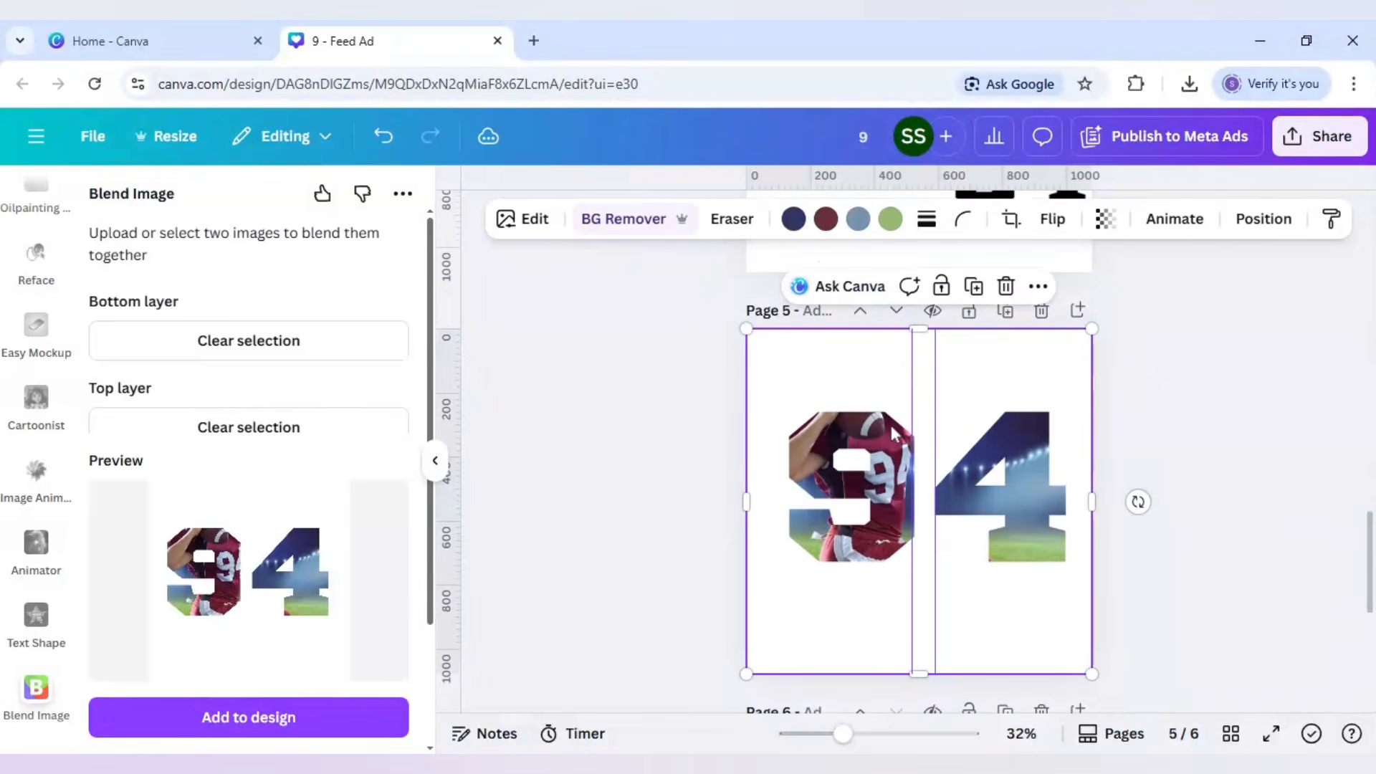
left_click(624, 224)
left_click(624, 367)
Step: Set the brightness of page 6's blended 94 image to -33
scroll(624, 367, "down", 5)
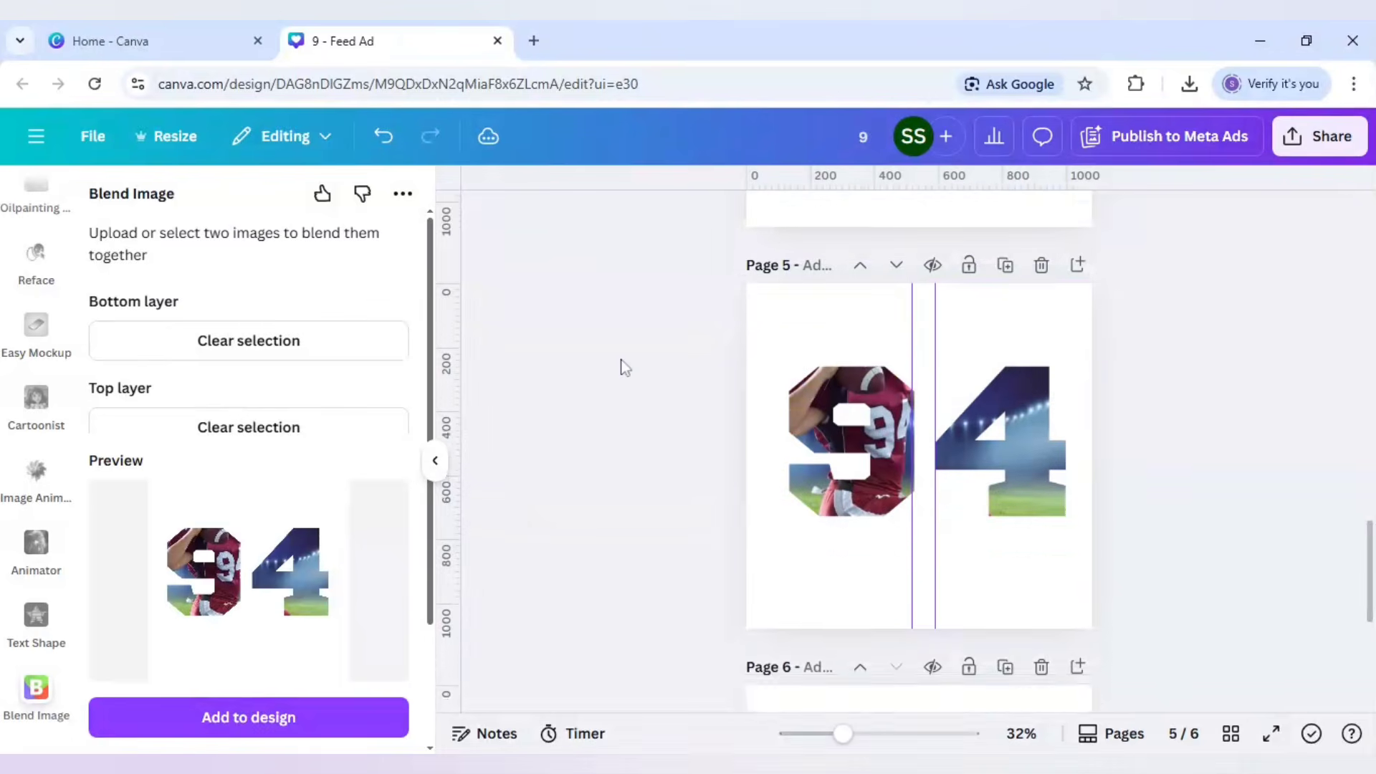
scroll(621, 367, "down", 2)
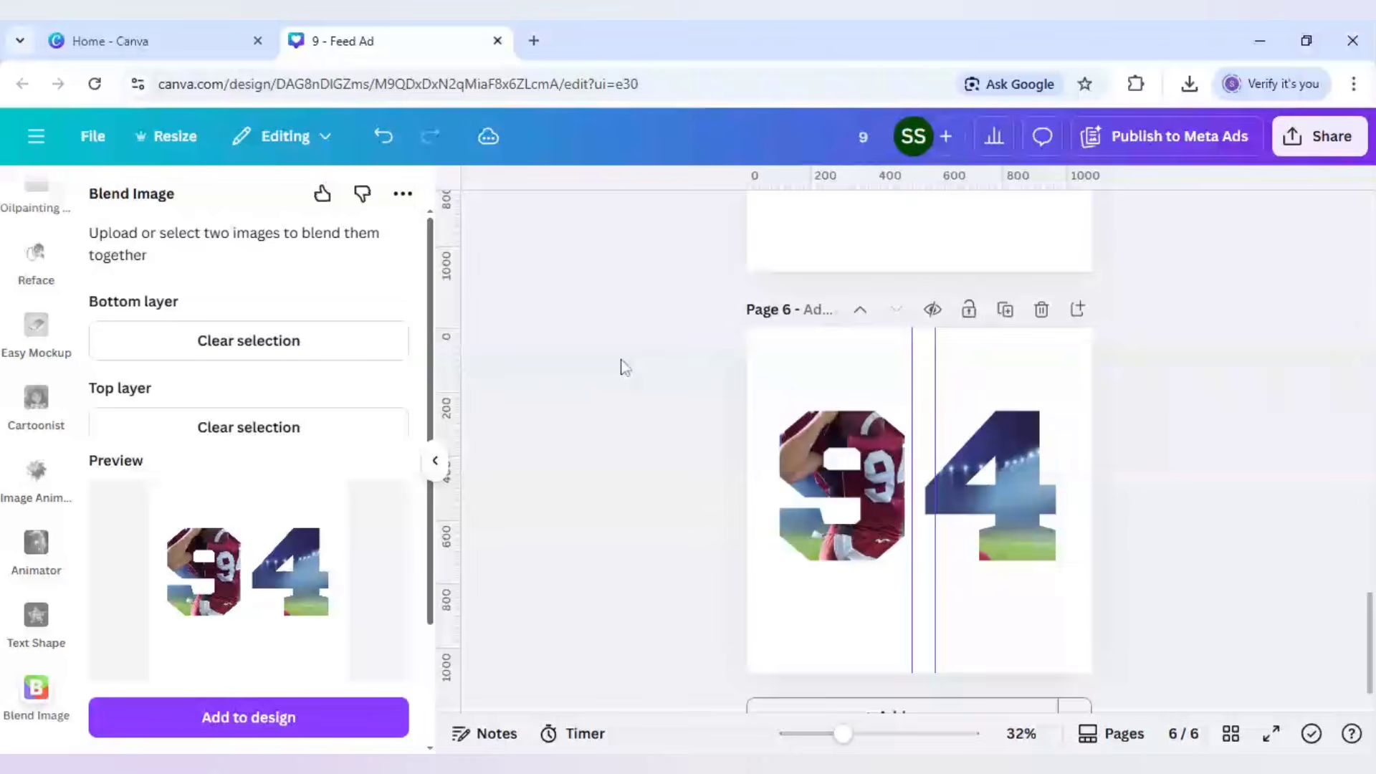
left_click(857, 489)
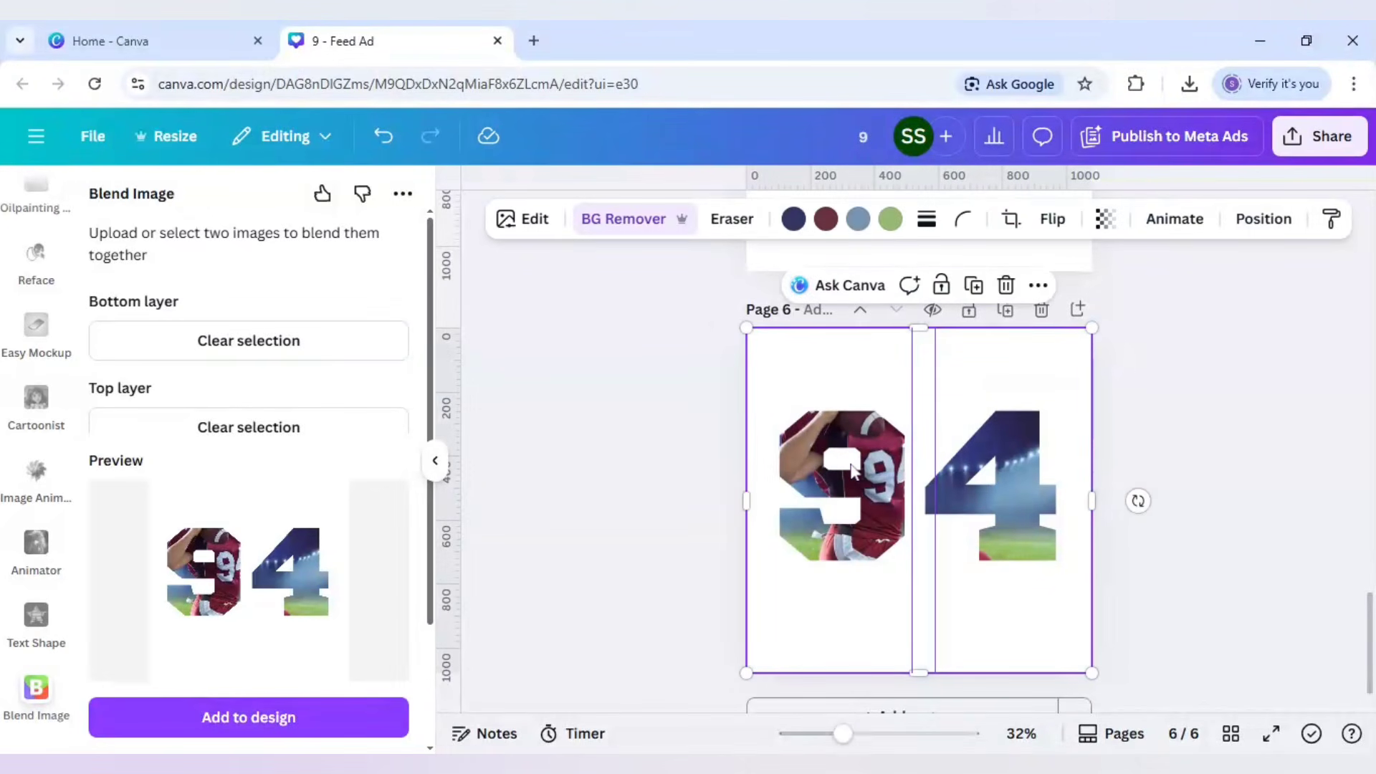
left_click(527, 228)
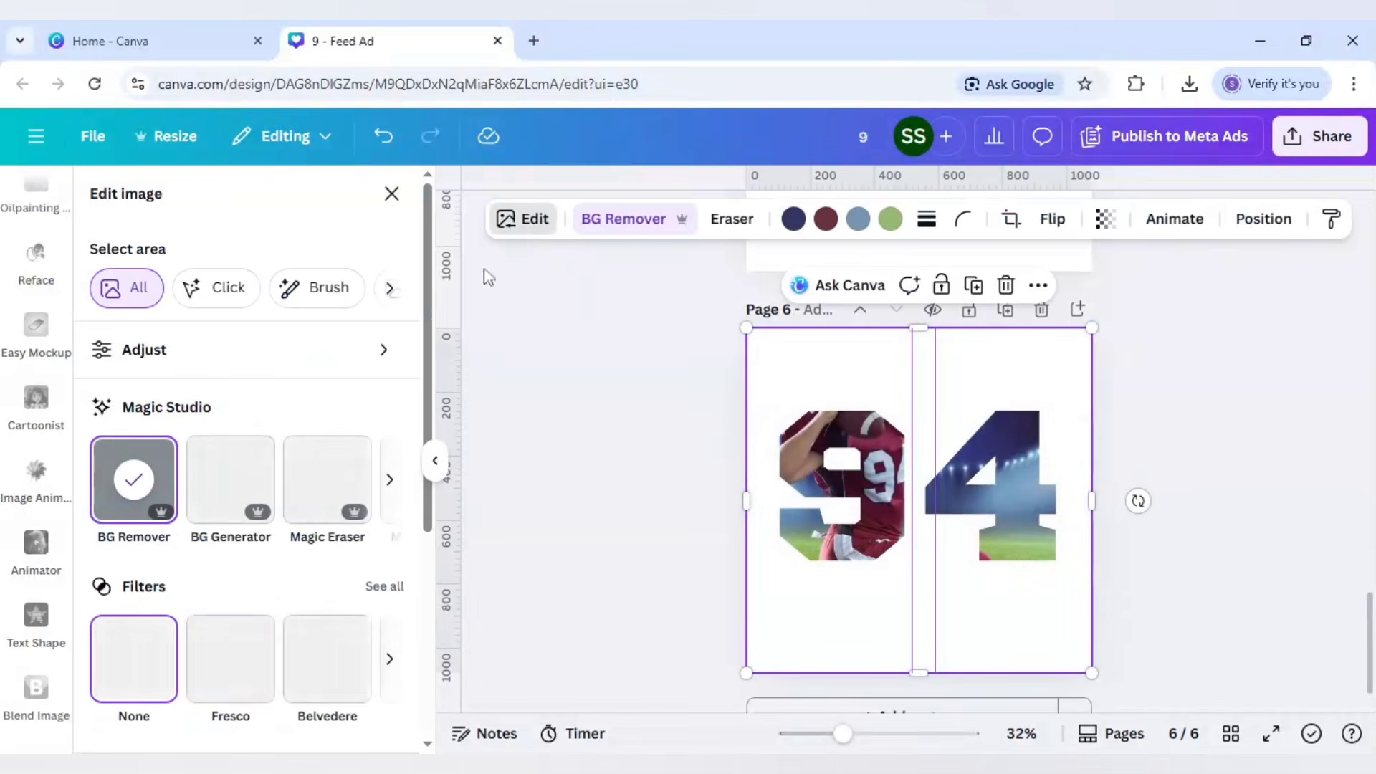
left_click(238, 358)
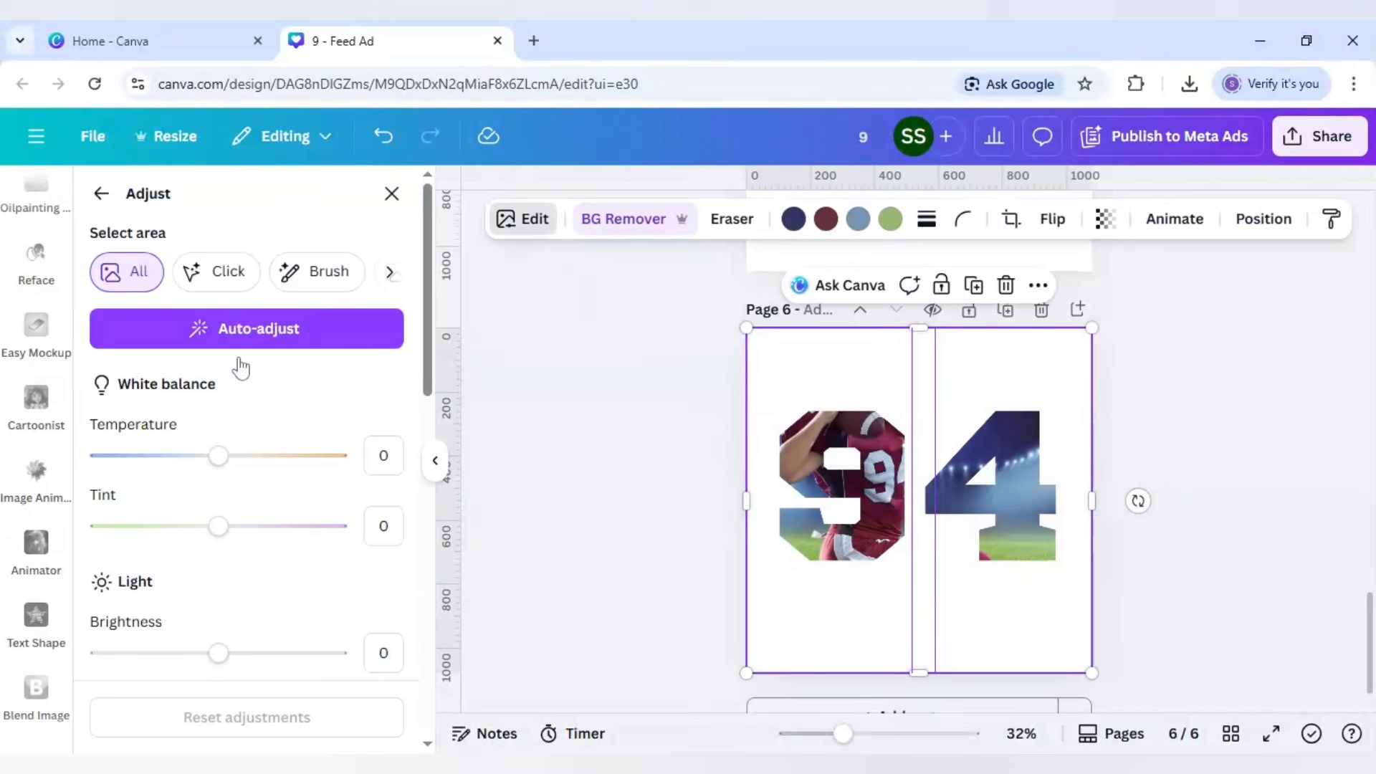
scroll(242, 365, "down", 2)
scroll(242, 366, "down", 2)
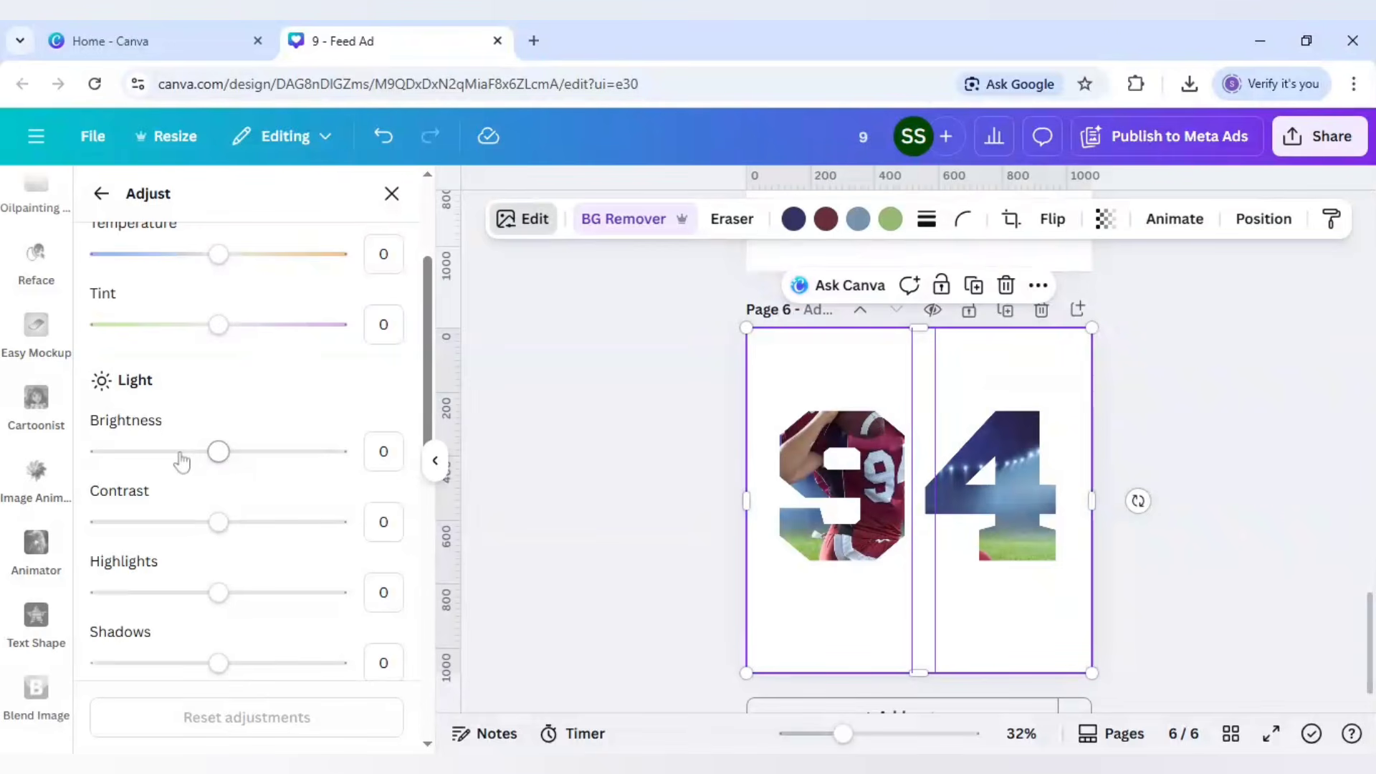
left_click_drag(218, 451, 179, 452)
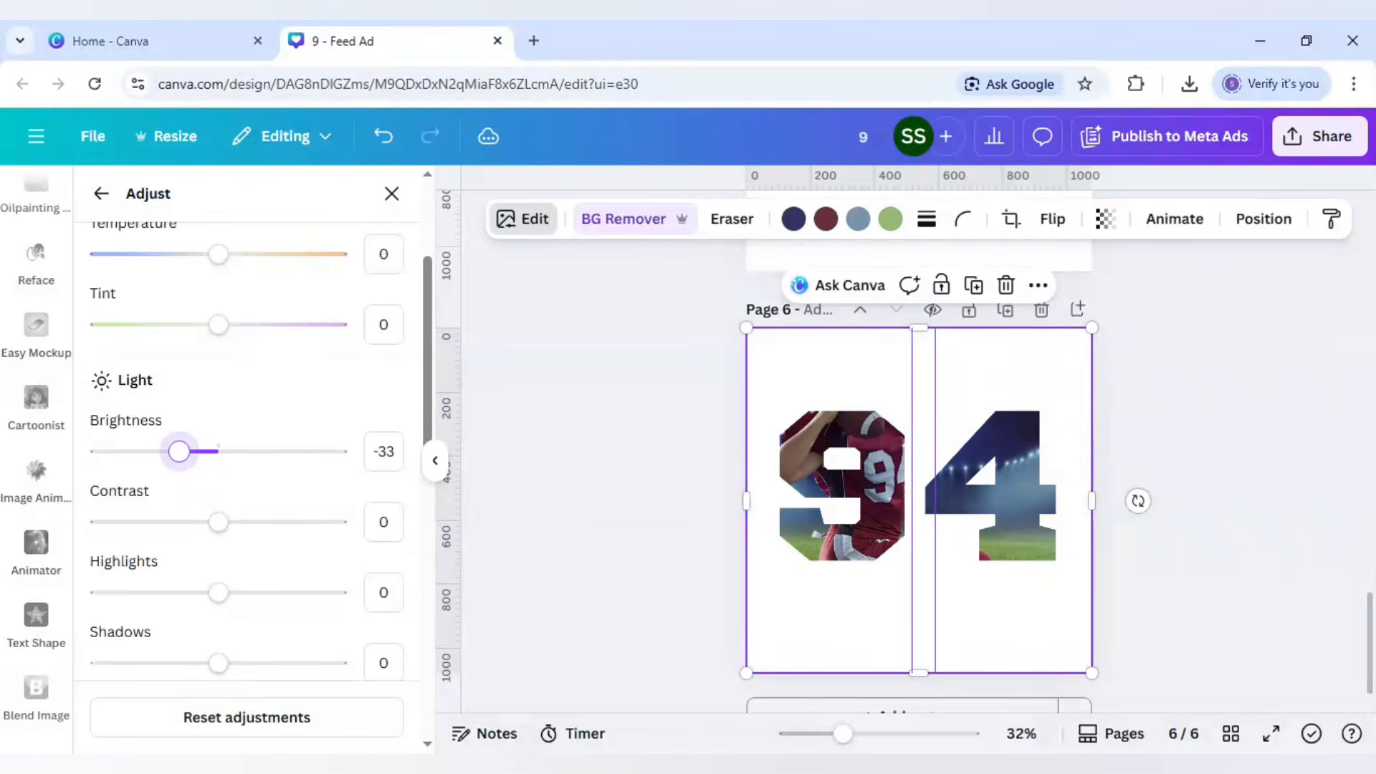
Step: Adjust page 6's 94 image to brightness -100, contrast -42, shadows -52, blacks 17 and whites 19
left_click(168, 523)
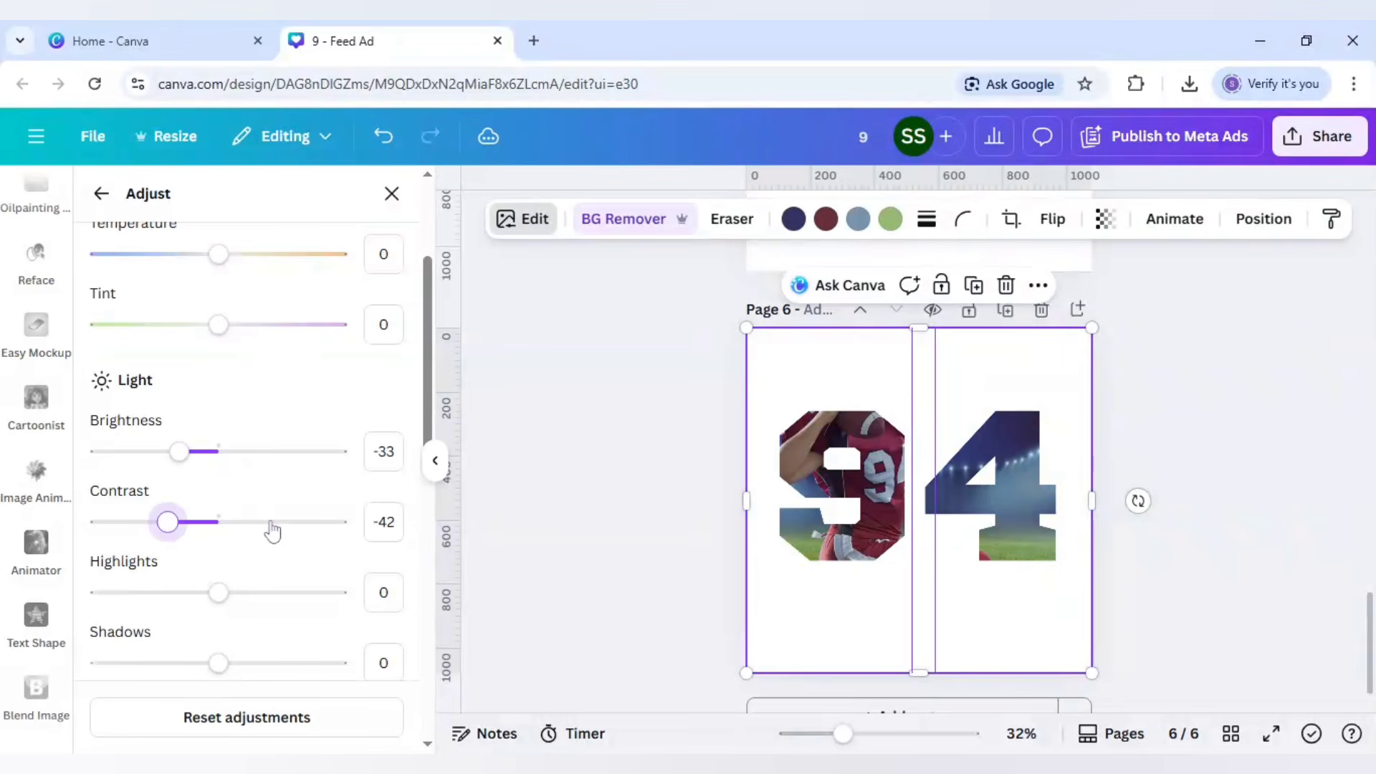
left_click_drag(179, 452, 92, 455)
scroll(292, 488, "down", 3)
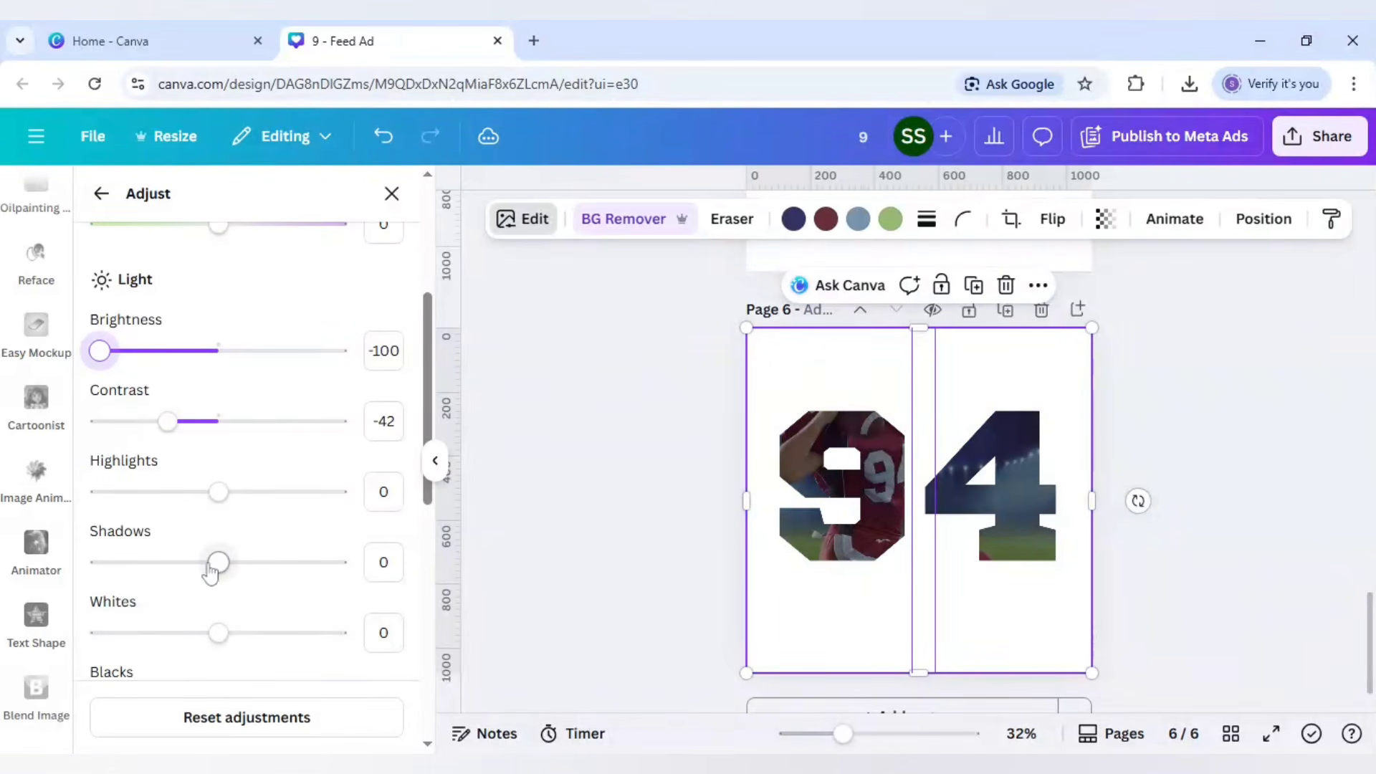
left_click_drag(216, 563, 159, 565)
scroll(165, 566, "down", 2)
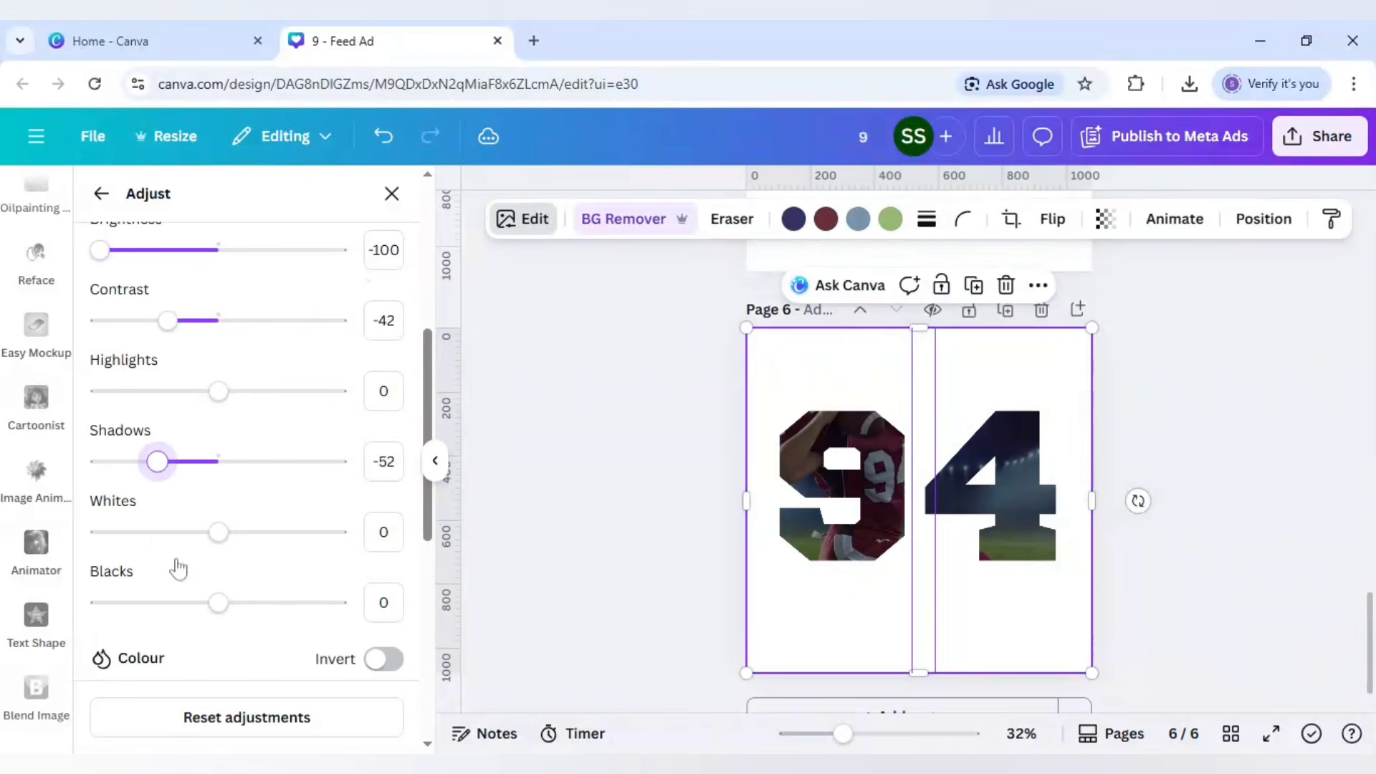
mouse_move(216, 602)
left_mouse_down()
mouse_move(269, 606)
mouse_move(241, 608)
left_mouse_up()
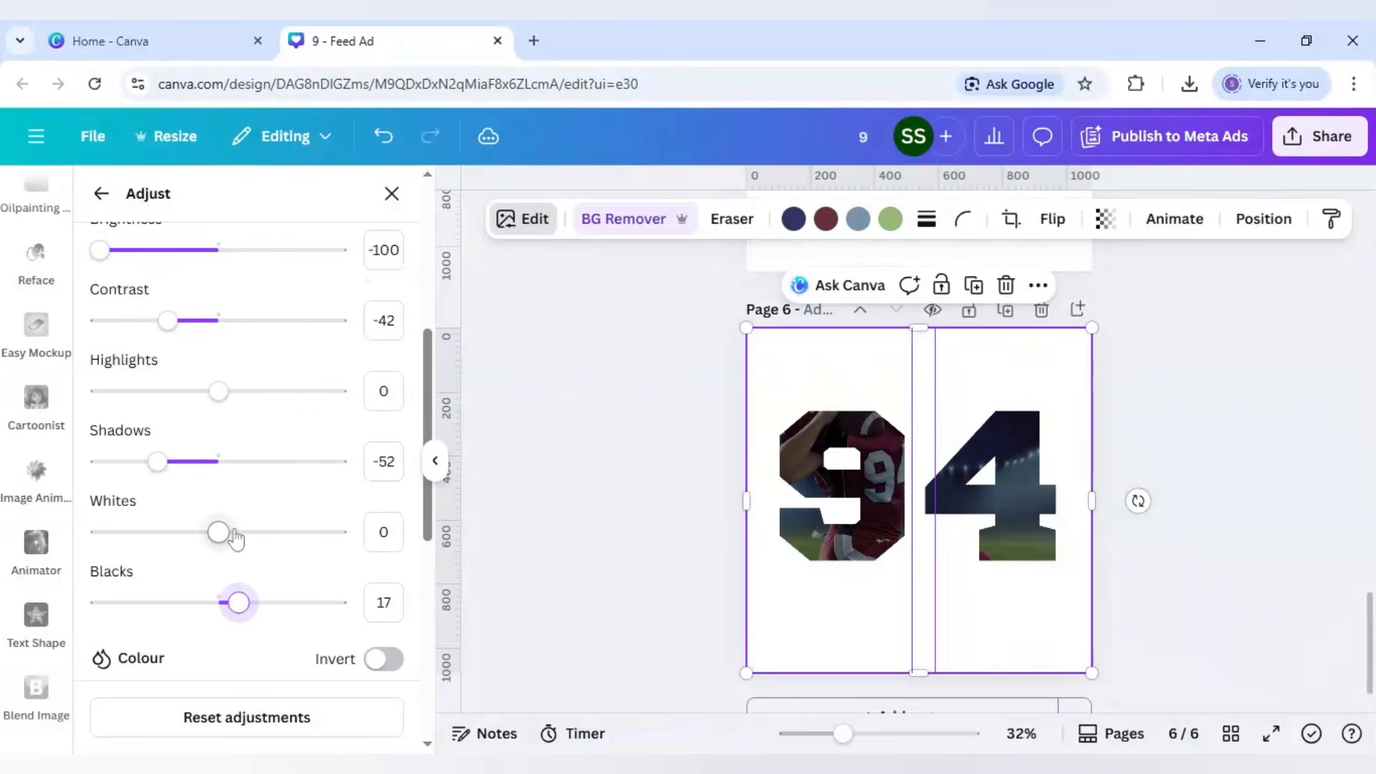
left_click_drag(236, 536, 244, 537)
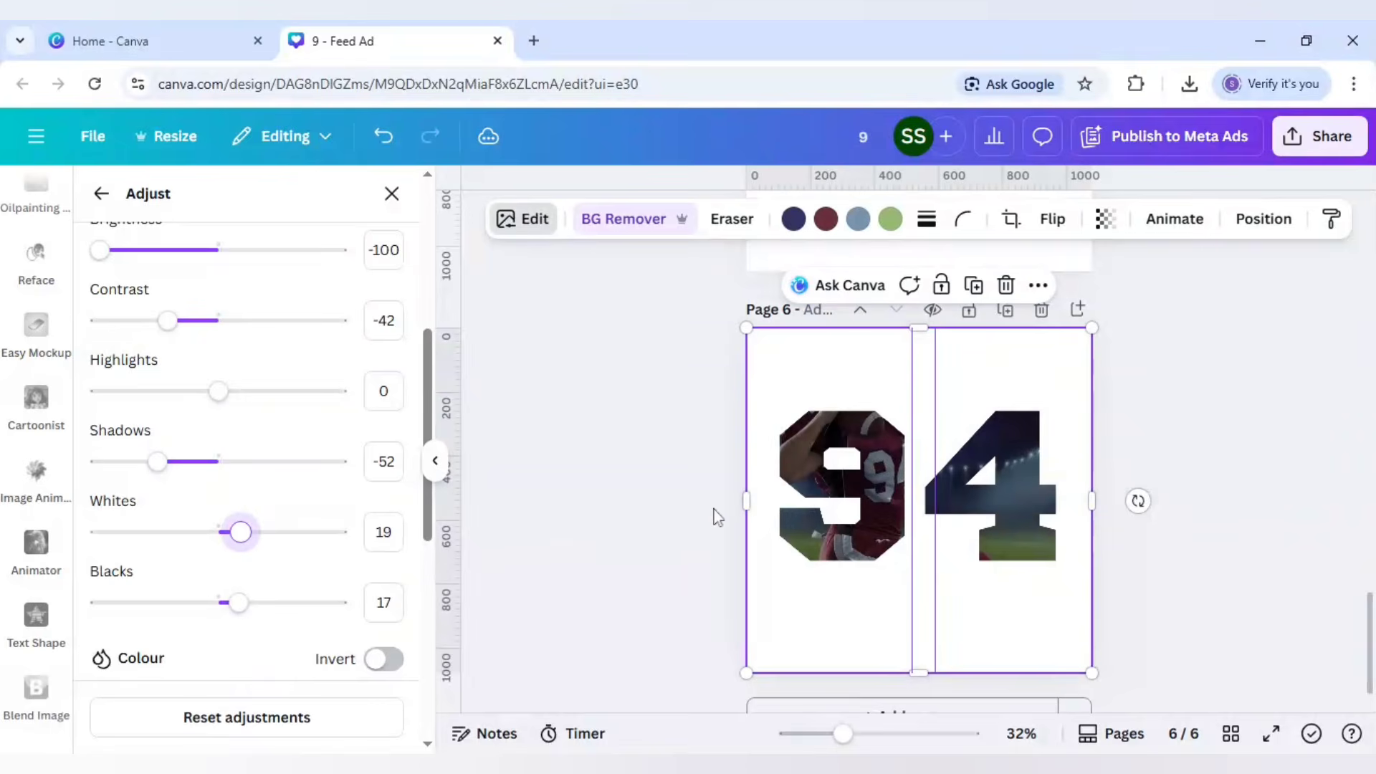
Step: Copy page 5's brighter 94 image onto page 6, offset slightly to the right of the darkened one as a 3D front layer
scroll(714, 510, "up", 5)
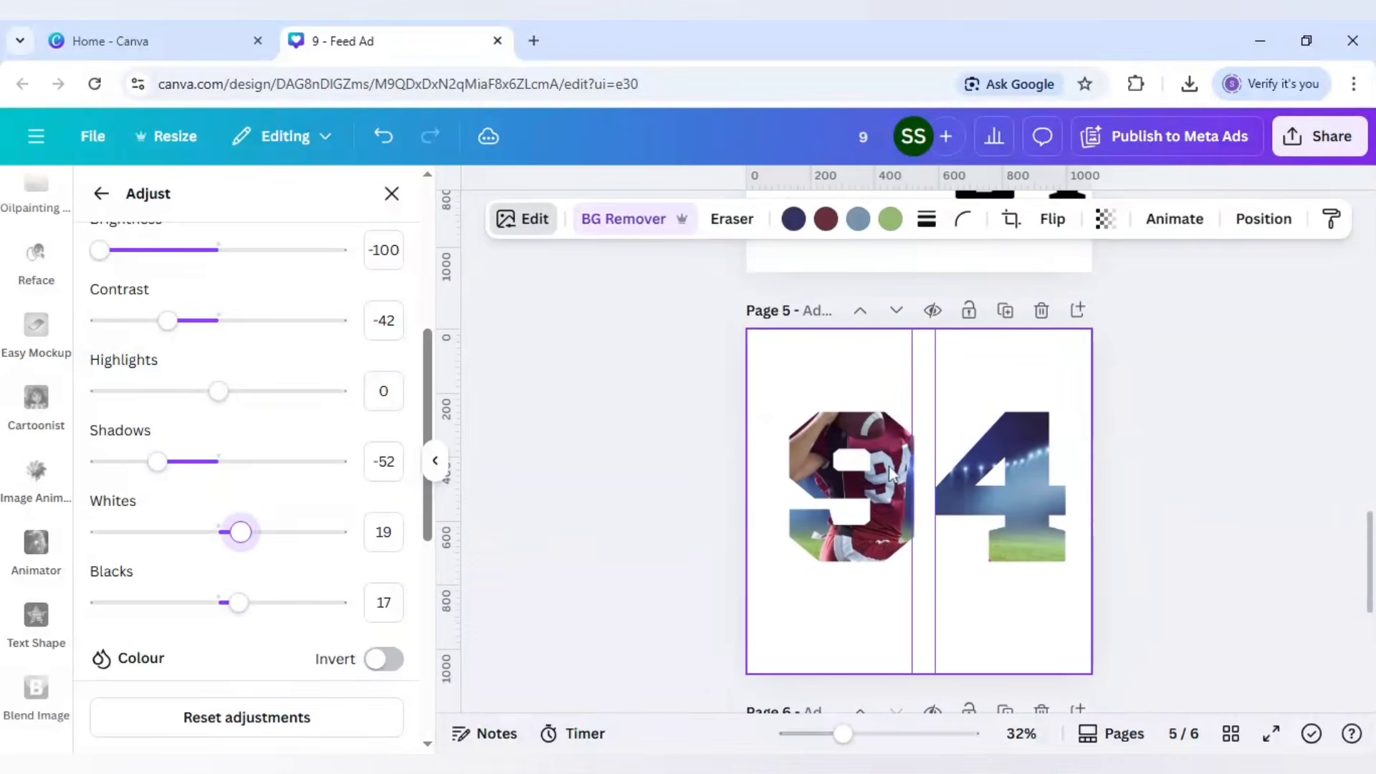
left_click(889, 466)
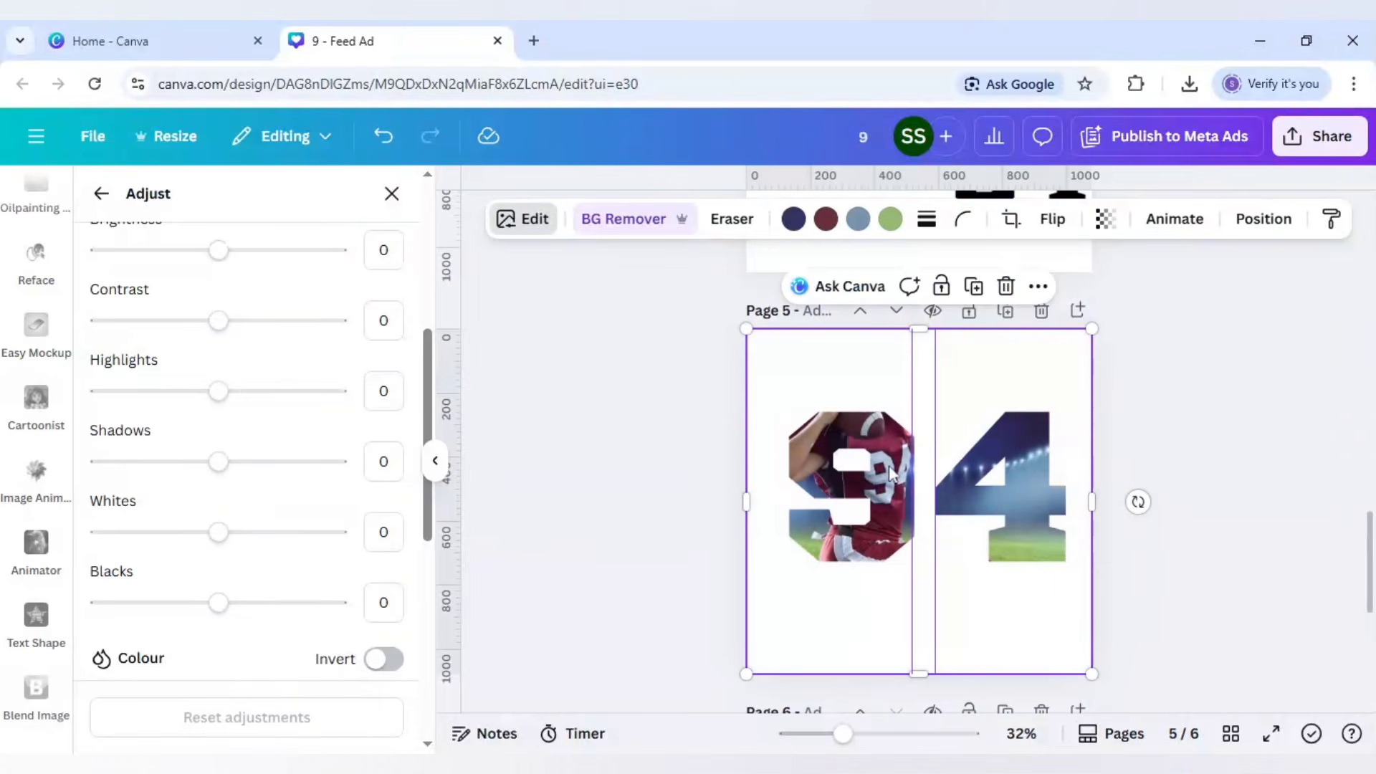
left_click(714, 500)
scroll(714, 502, "down", 4)
left_click(822, 525)
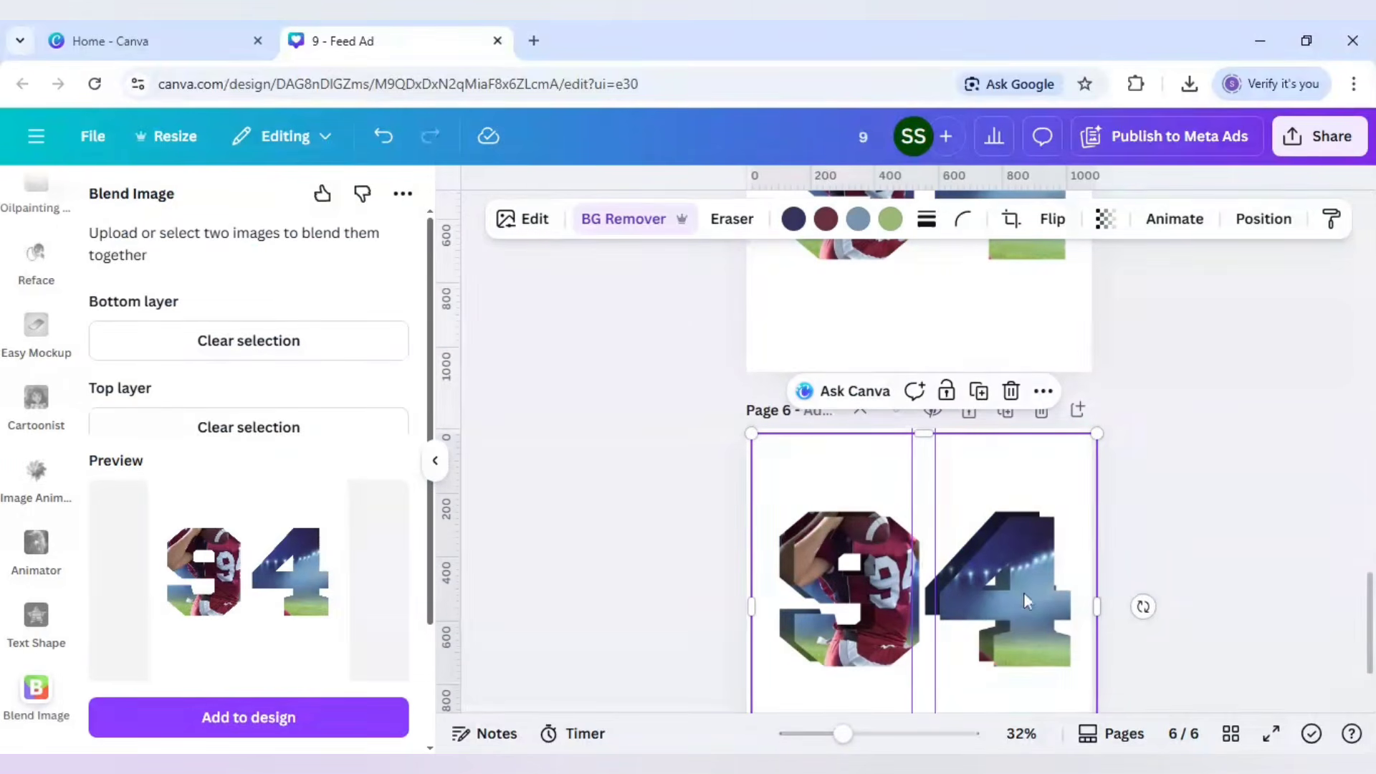
left_click_drag(1023, 602, 1020, 588)
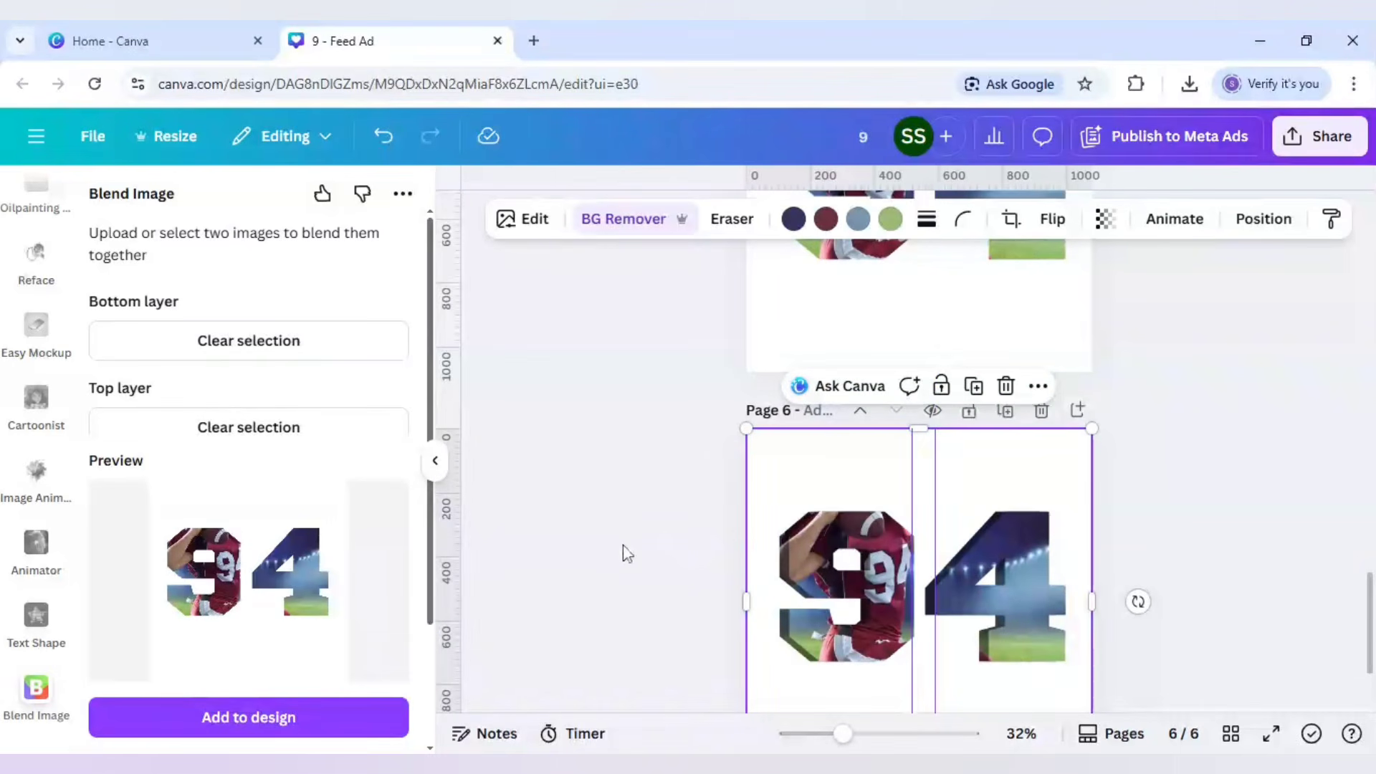
left_click(670, 559)
scroll(681, 537, "down", 2)
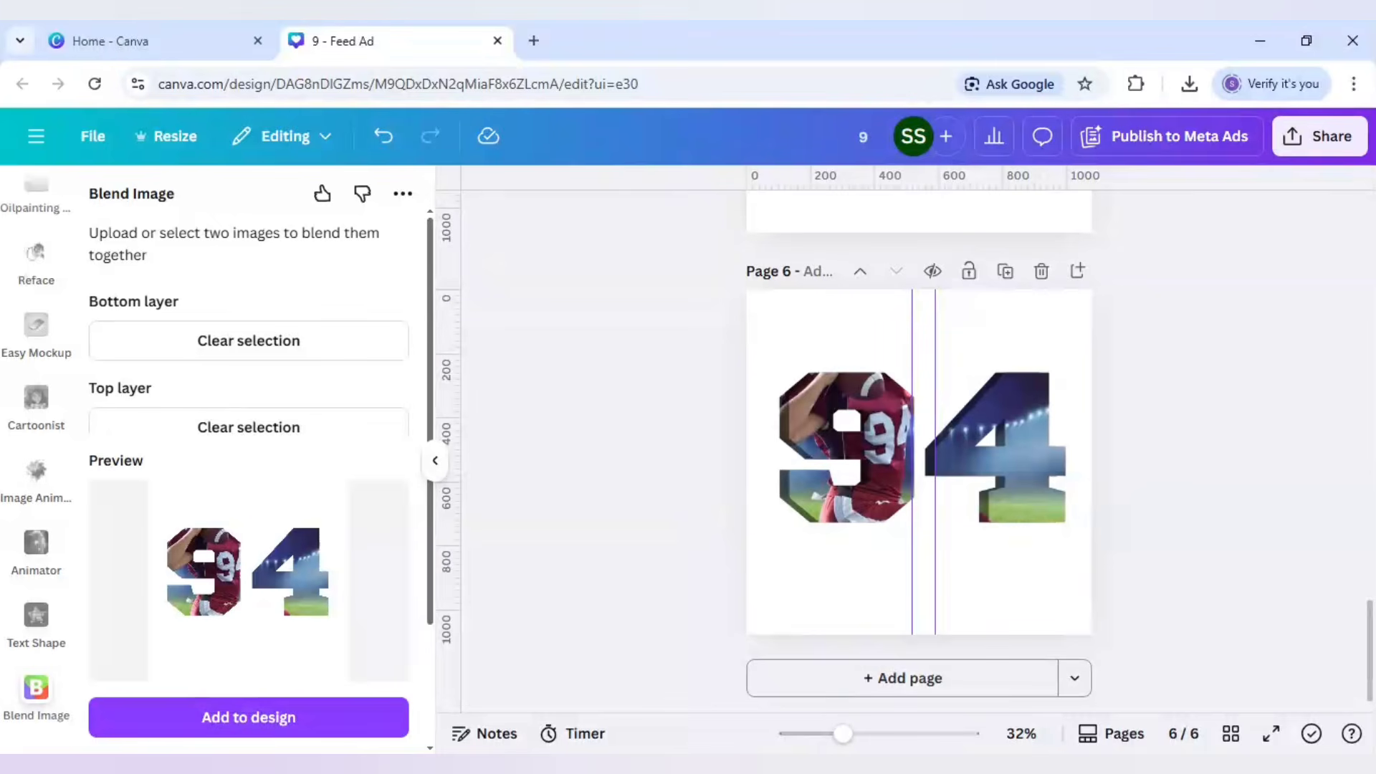
Step: Copy the cut-out football player from page 3 onto page 6 and crop away everything below the upper chest
scroll(685, 523, "up", 12)
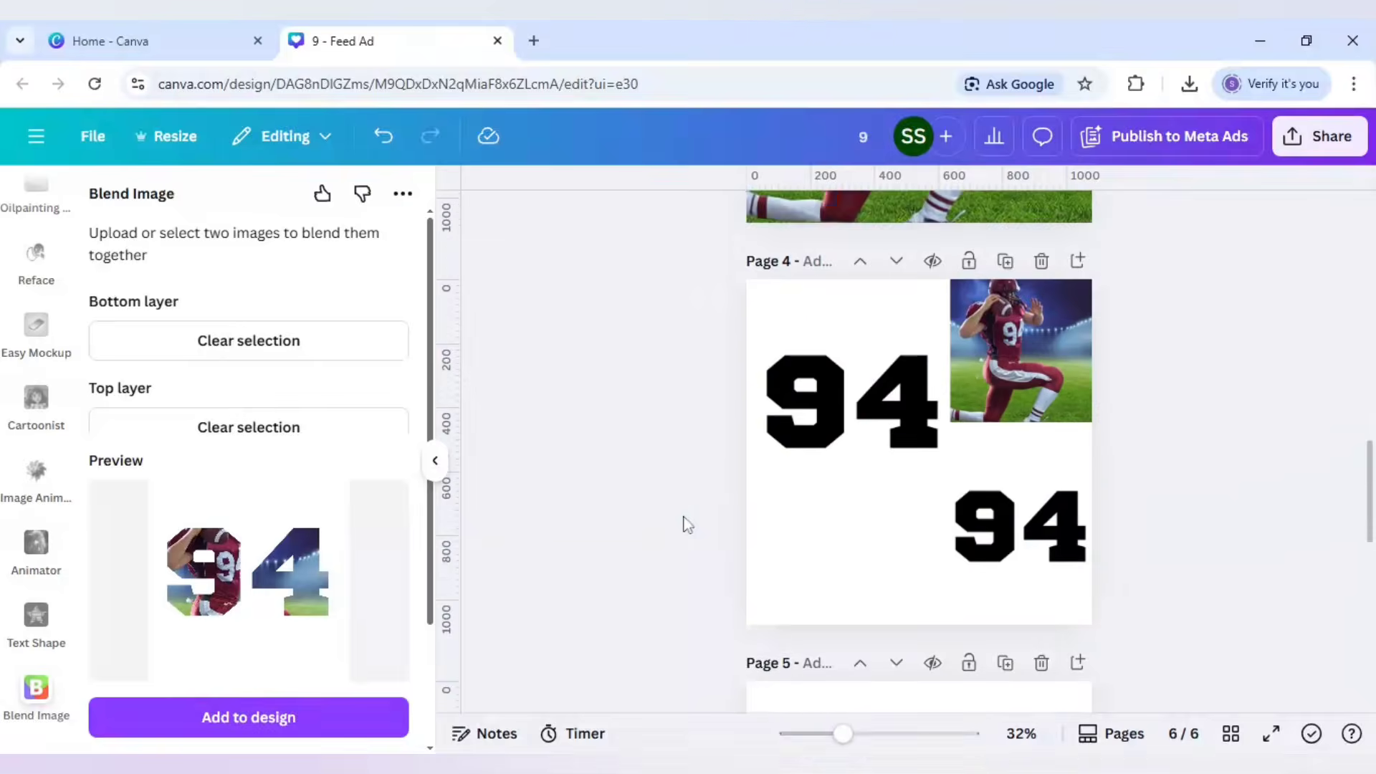
scroll(850, 377, "up", 2)
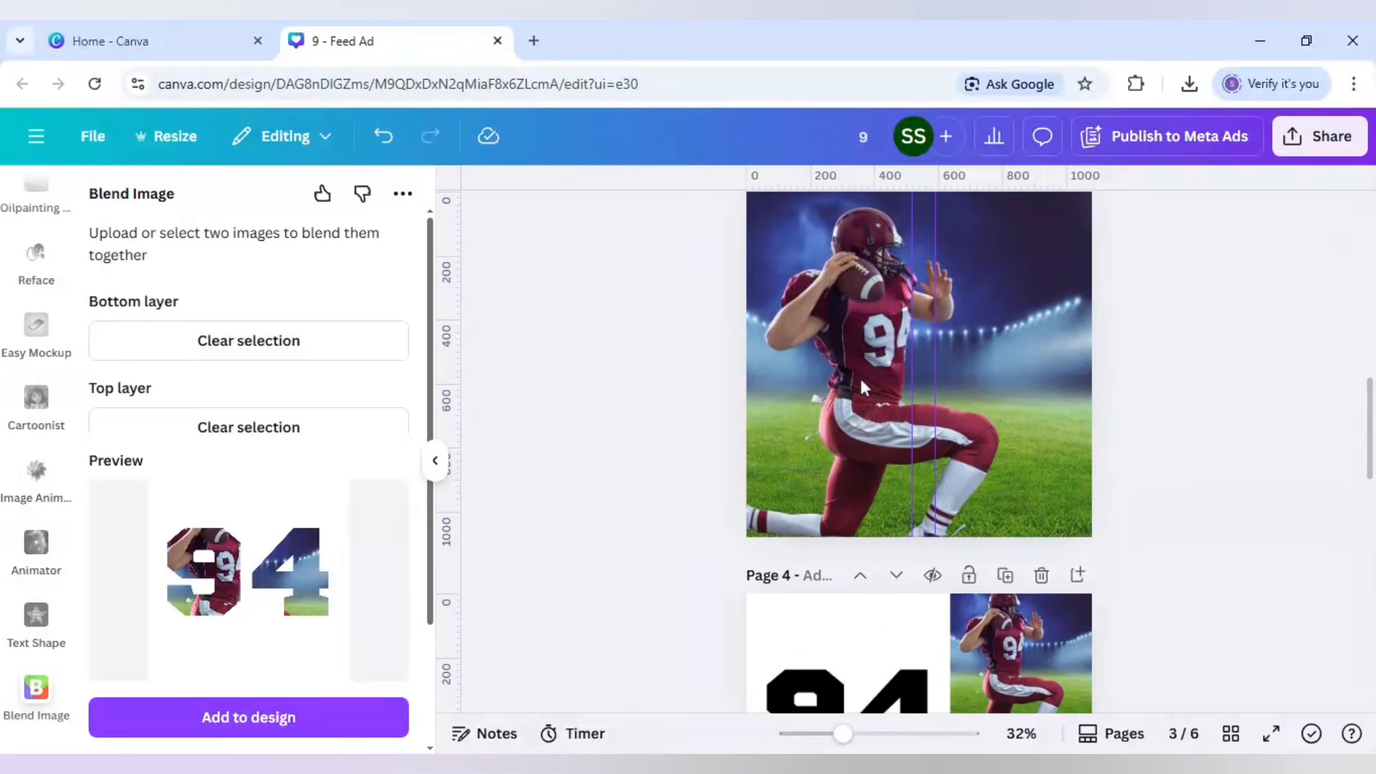
left_click(845, 388)
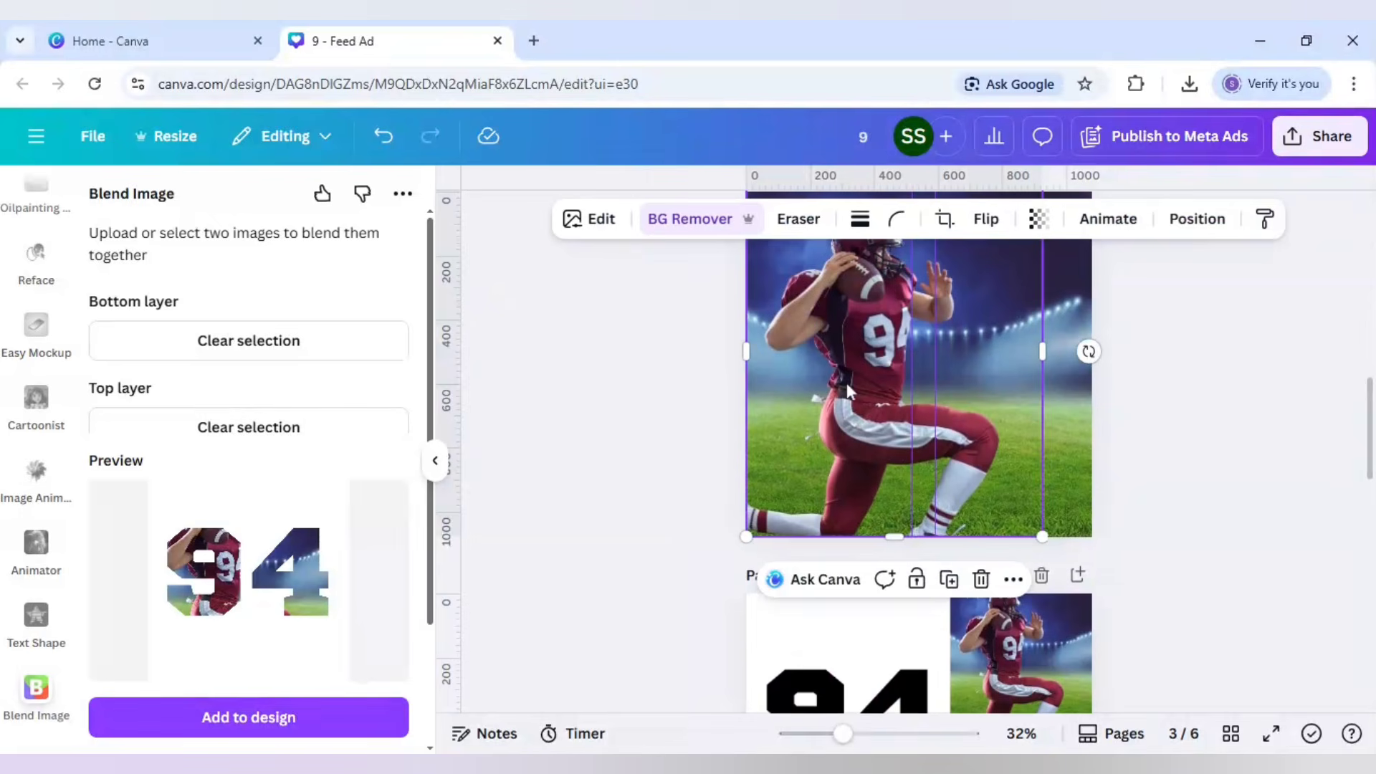
left_click(682, 481)
scroll(681, 480, "down", 5)
scroll(681, 480, "down", 6)
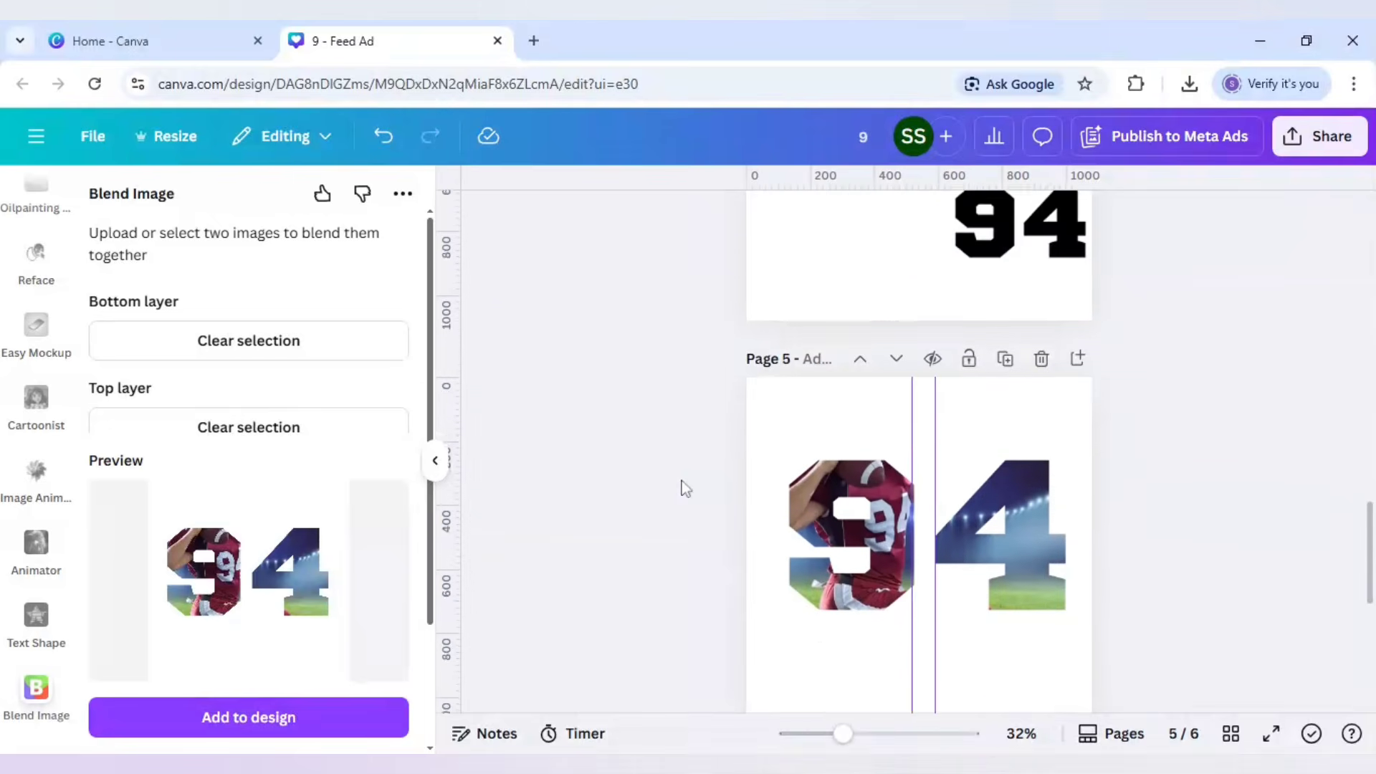
left_click(813, 550)
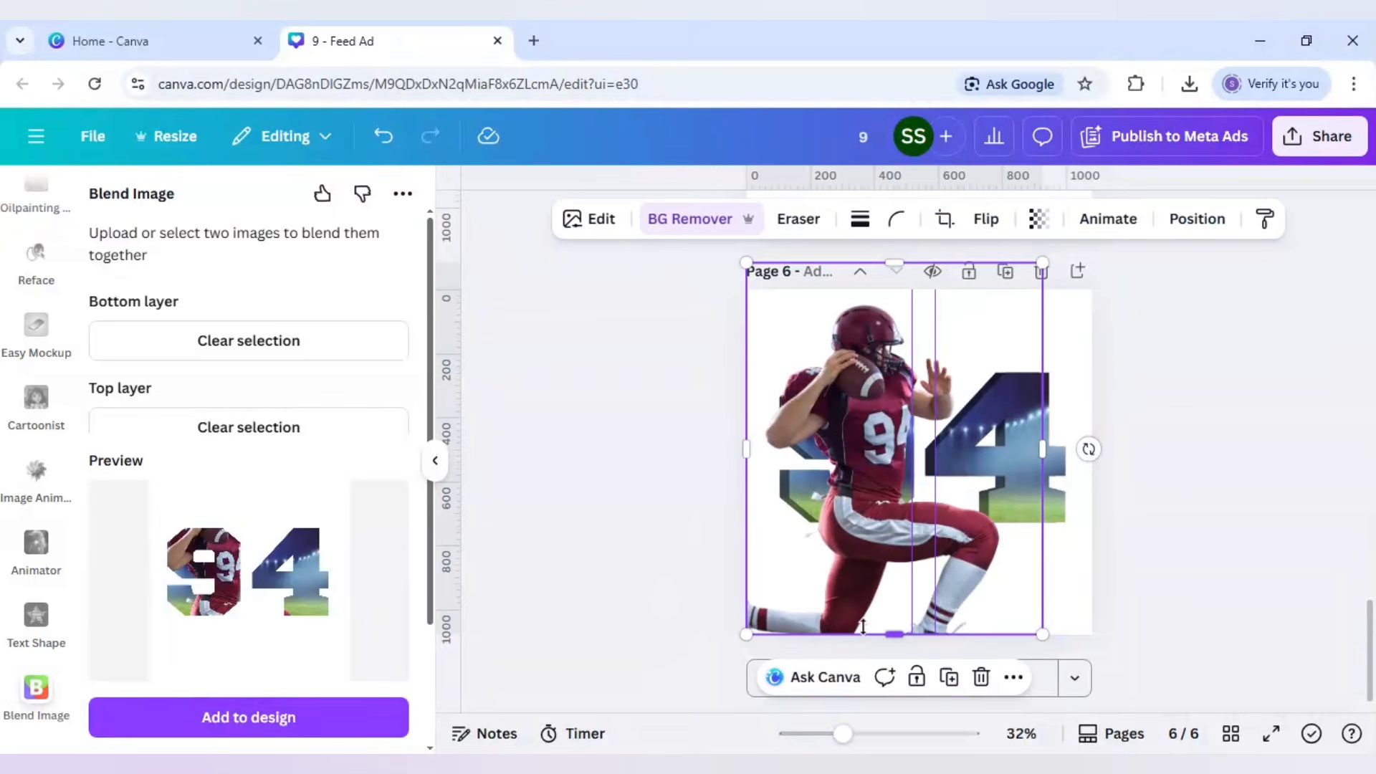
left_click_drag(866, 634, 898, 398)
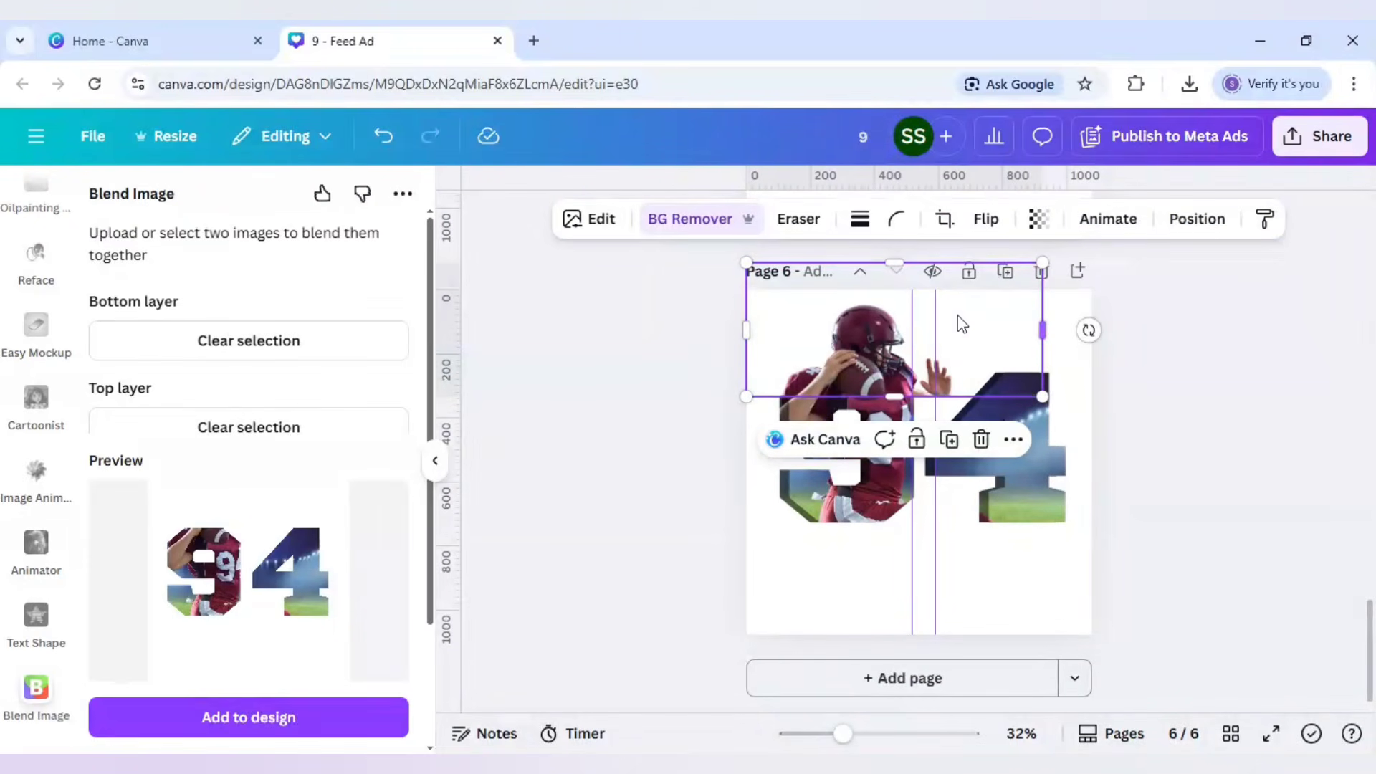
Step: Duplicate the cropped player, align the copy over the original, and crop it to the raised hand and its full forearm
left_click(950, 441)
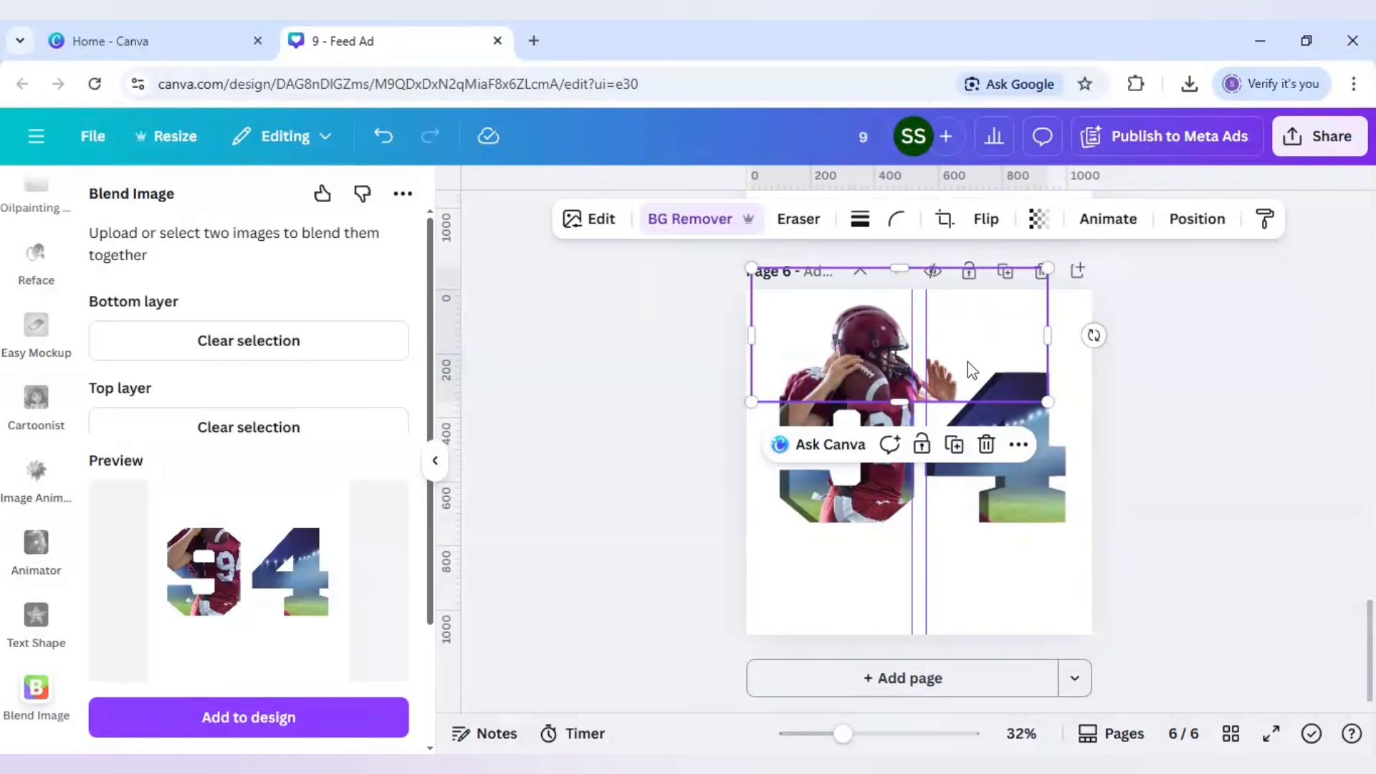
left_click_drag(962, 363, 956, 357)
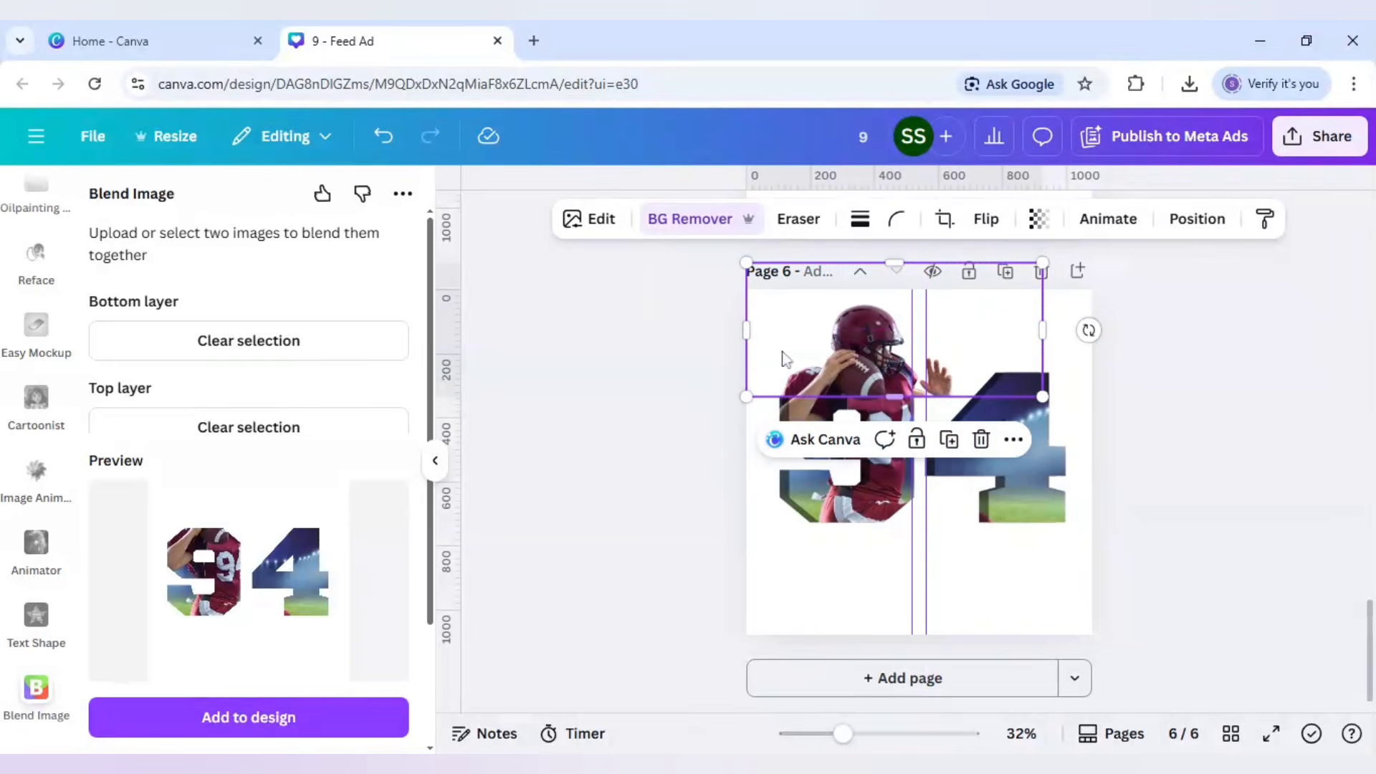
left_click_drag(746, 329, 898, 344)
left_click_drag(948, 397, 952, 430)
left_click(630, 415)
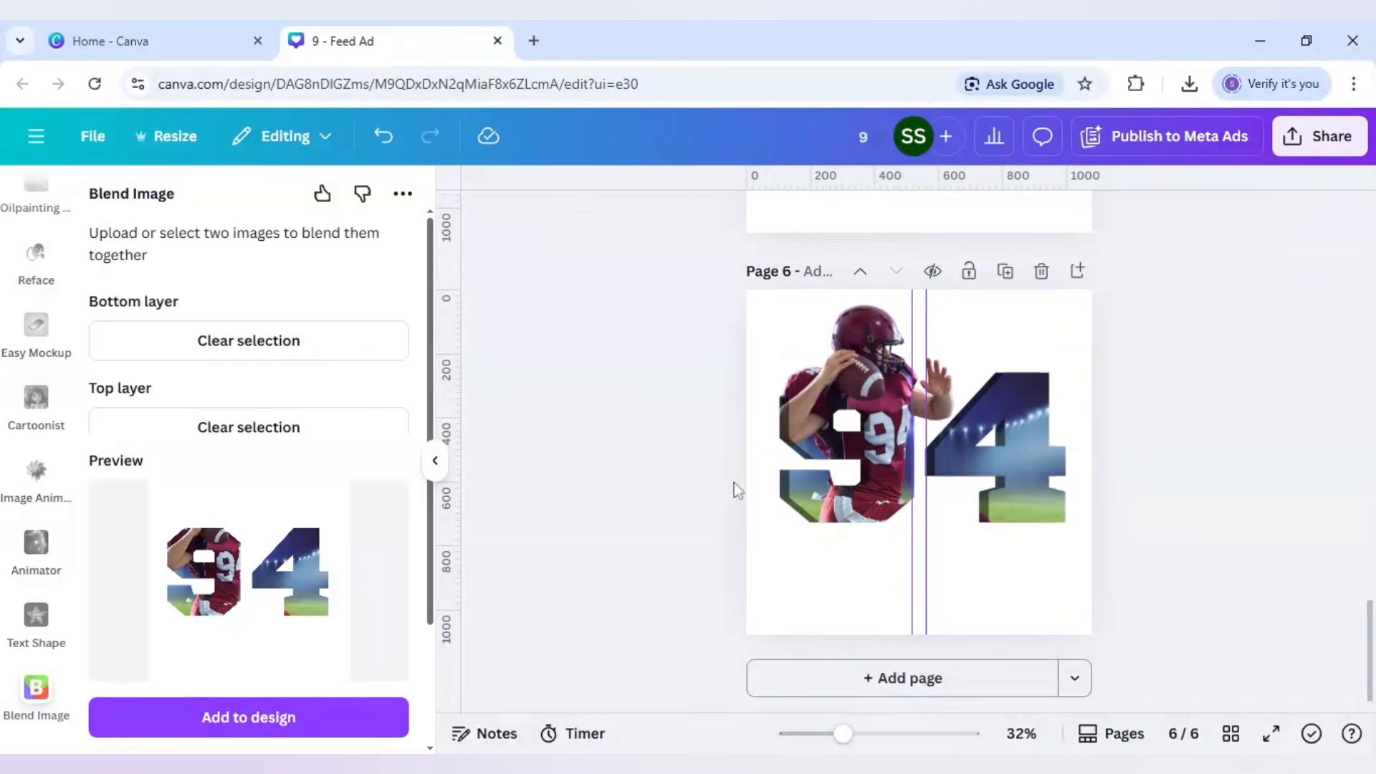
Step: Select all elements on page 6 and move them down together to centre the artwork vertically on the page
left_click(860, 482)
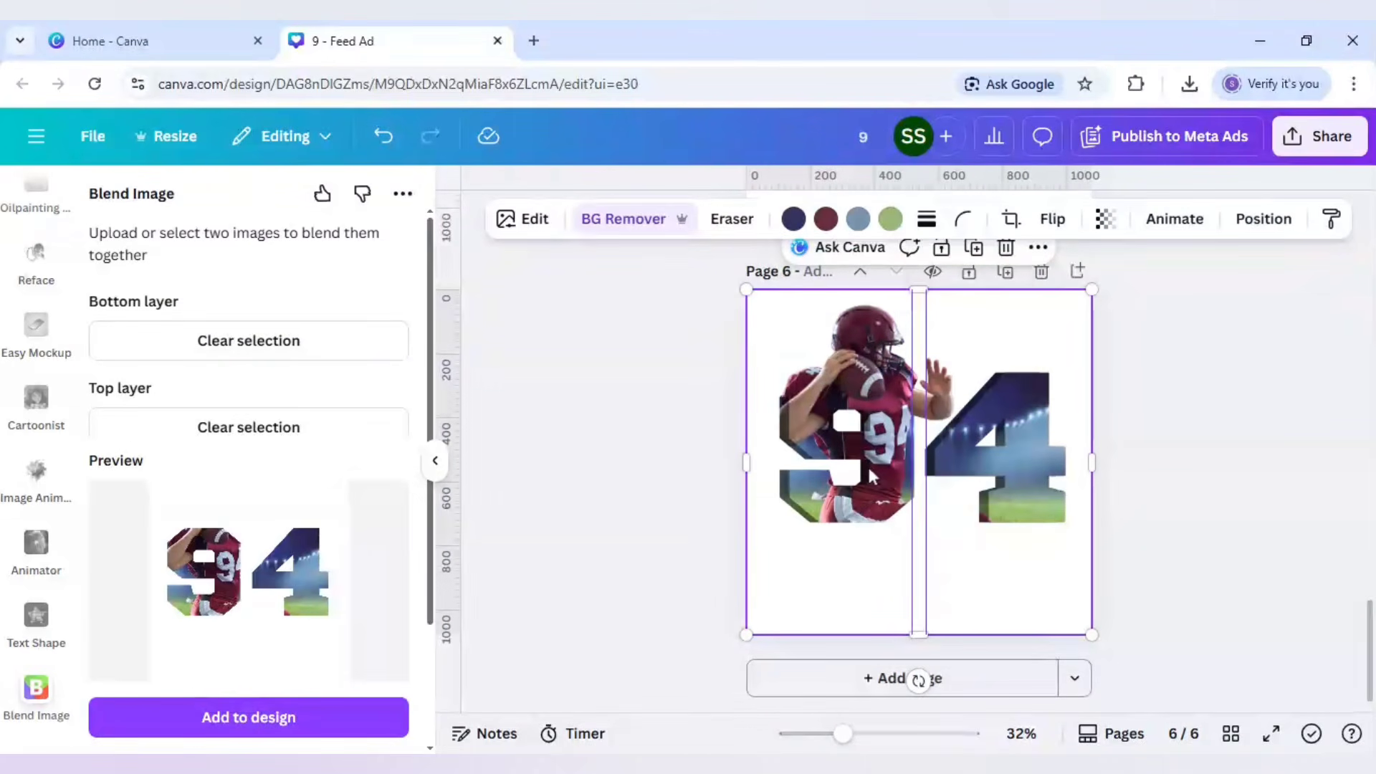
key("ctrl+a")
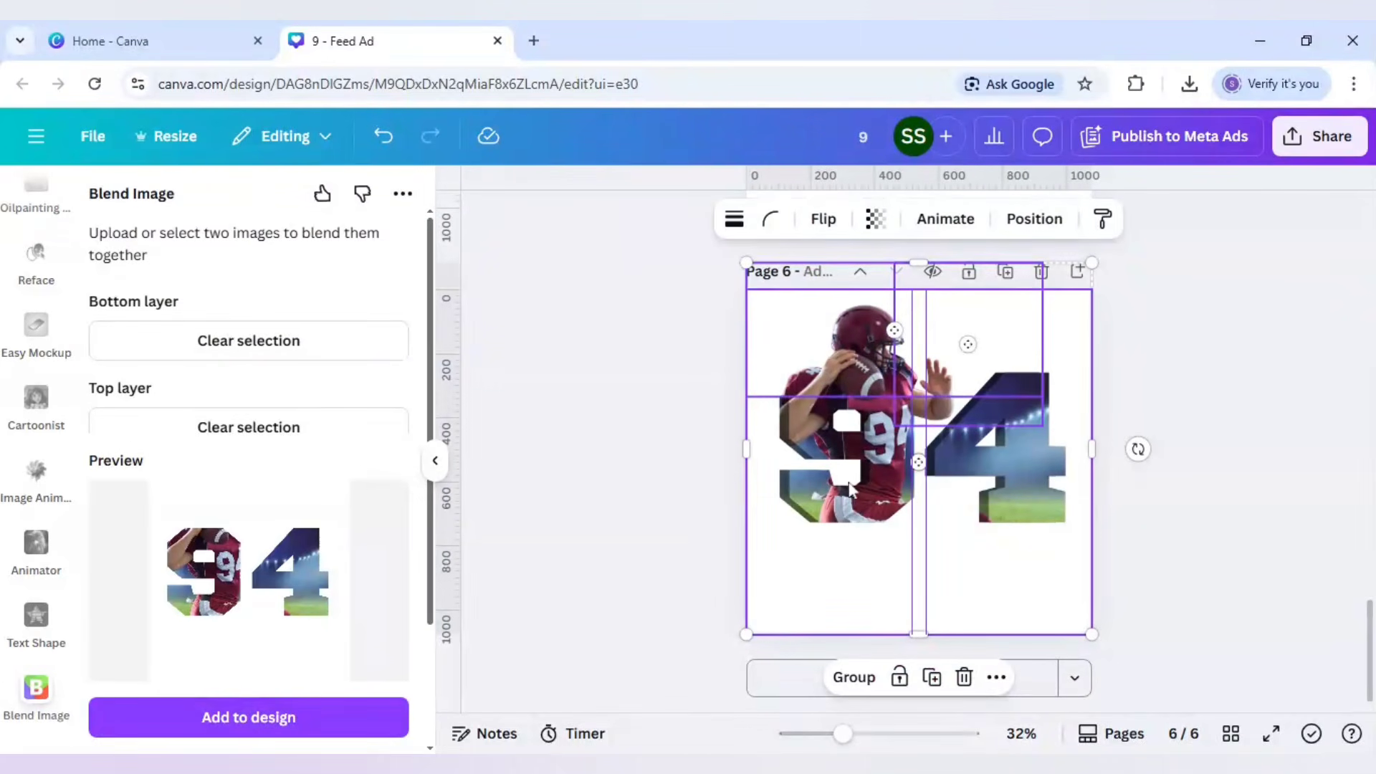
left_click_drag(852, 482, 852, 513)
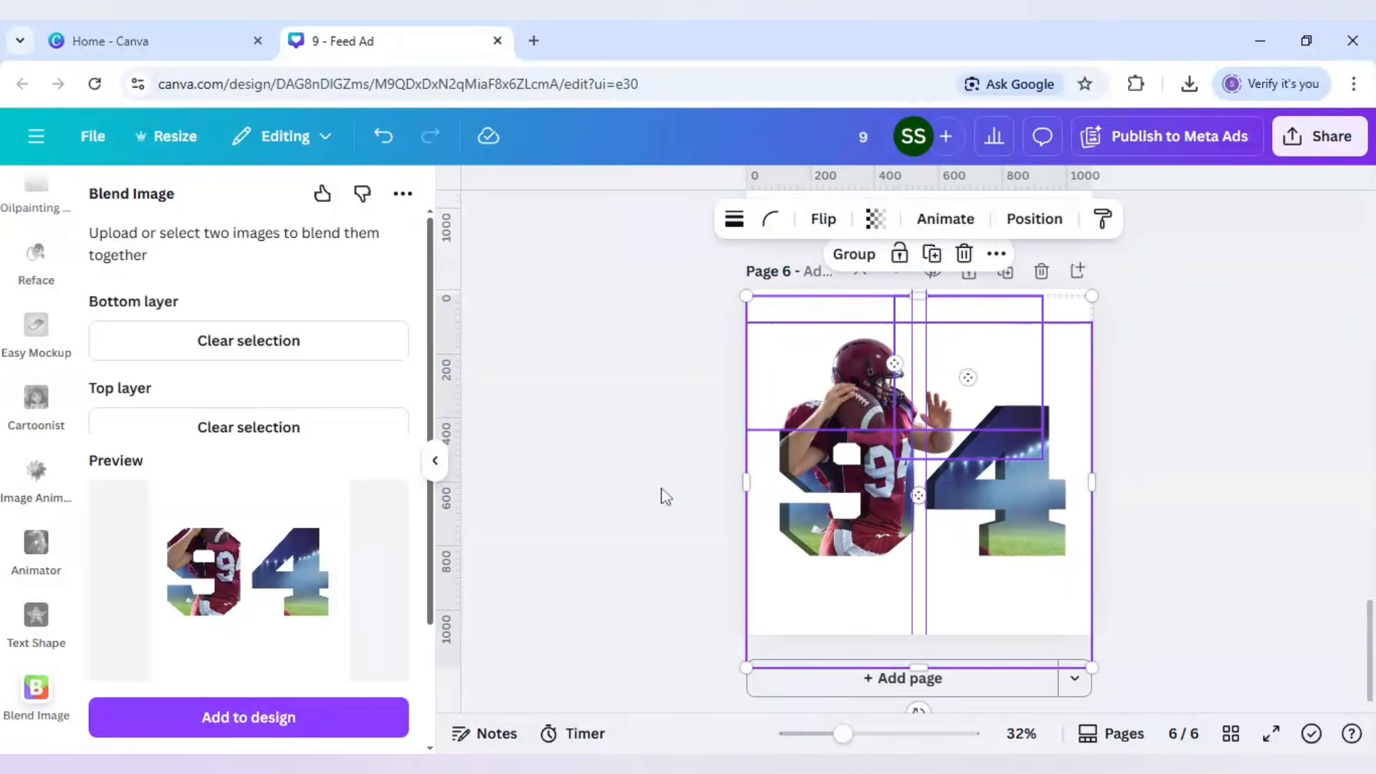
left_click(665, 496)
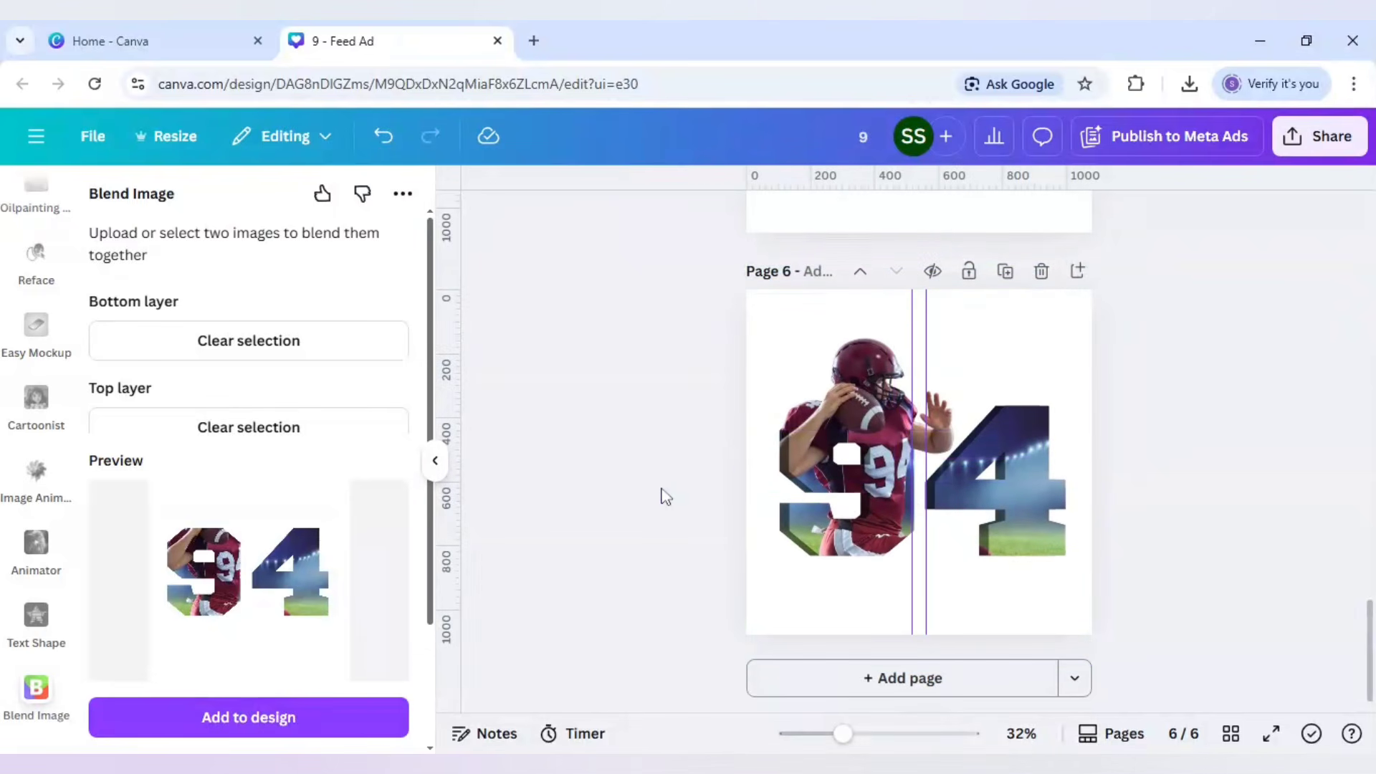